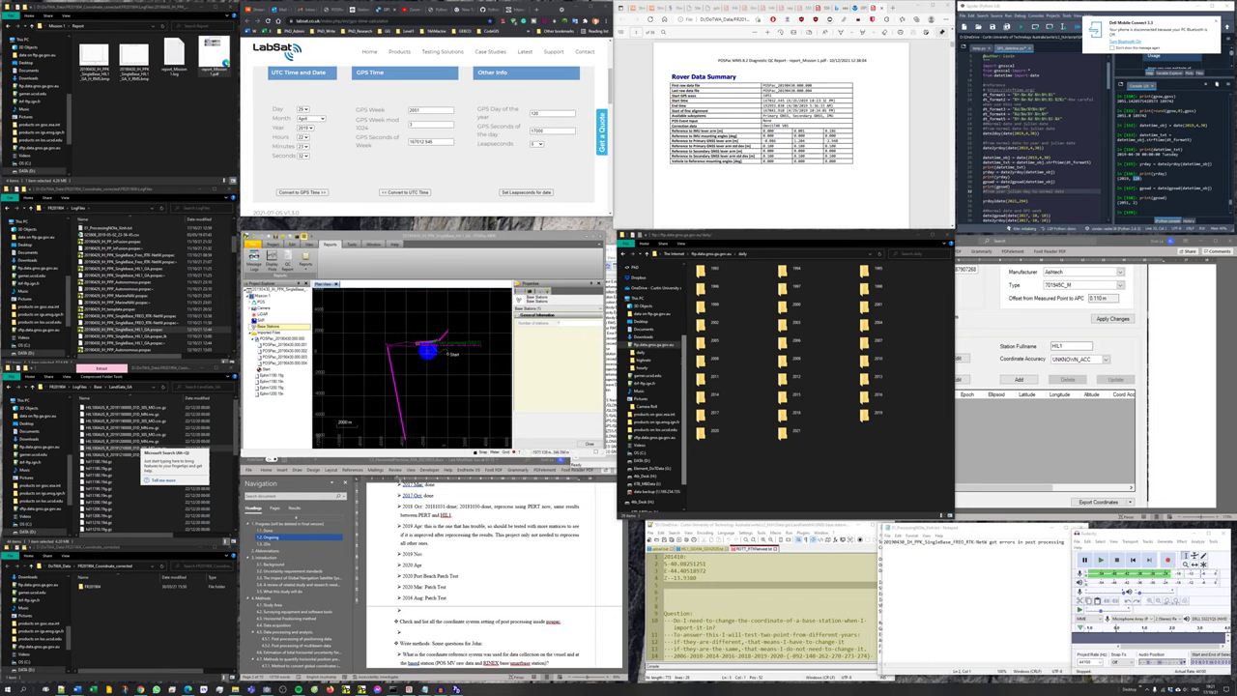
Compare the real-time and post-processed vessel trajectories of Mission 1 in the plan view, along with their POS properties.
scroll(426, 350, up, 6)
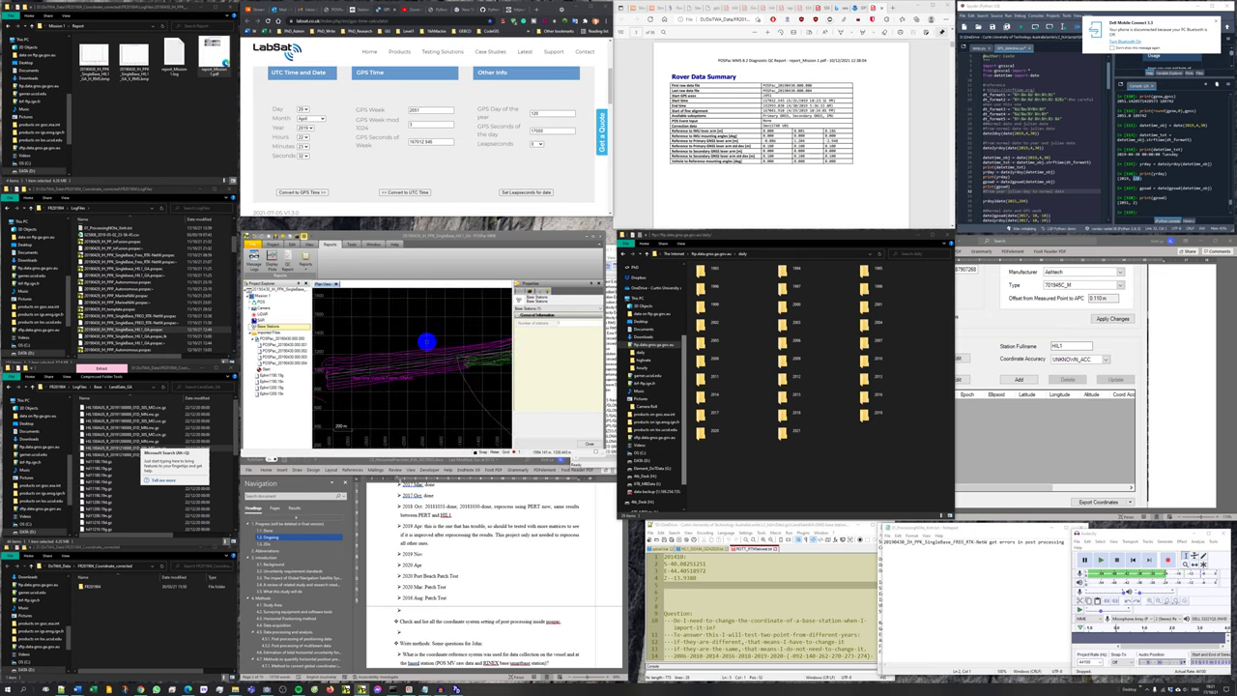
scroll(426, 350, down, 4)
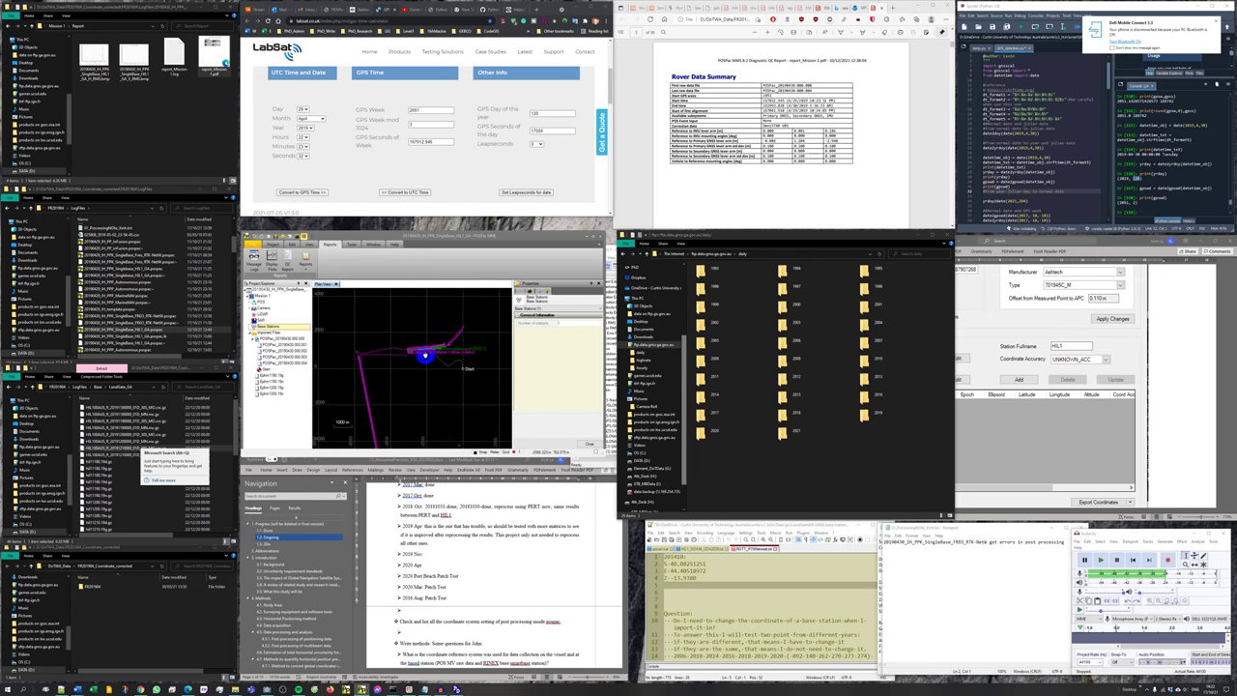
drag(425, 356, 419, 364)
click(250, 302)
click(268, 309)
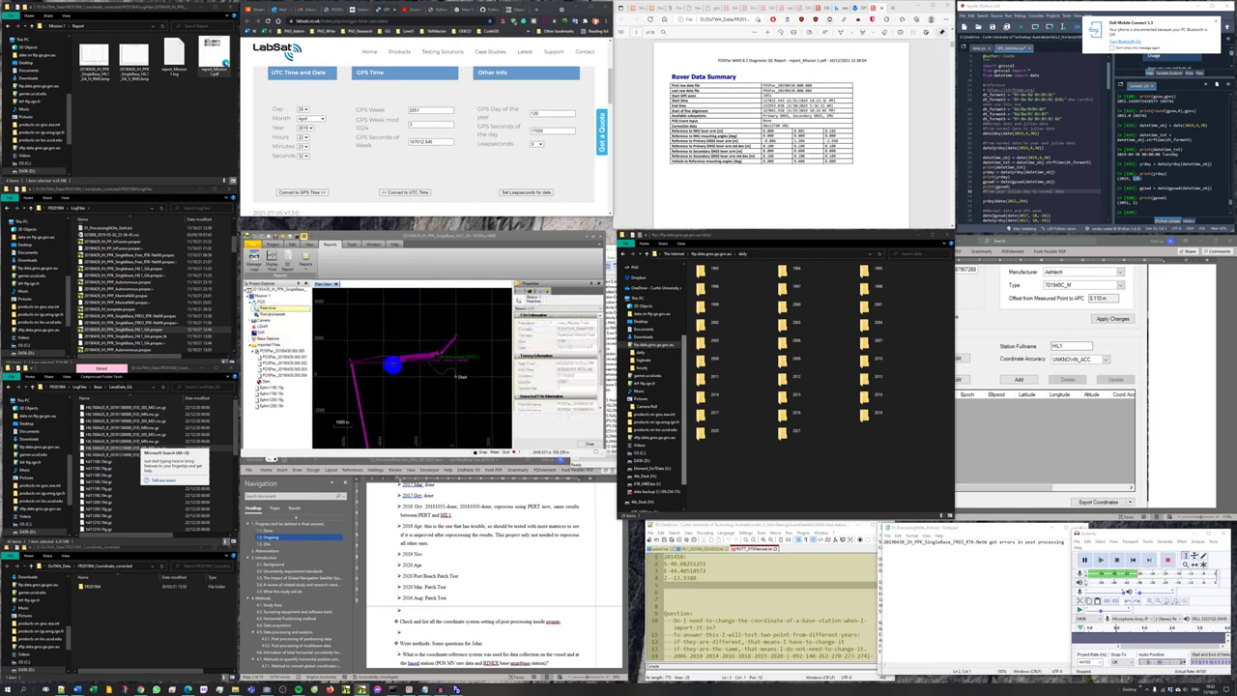
scroll(423, 357, down, 3)
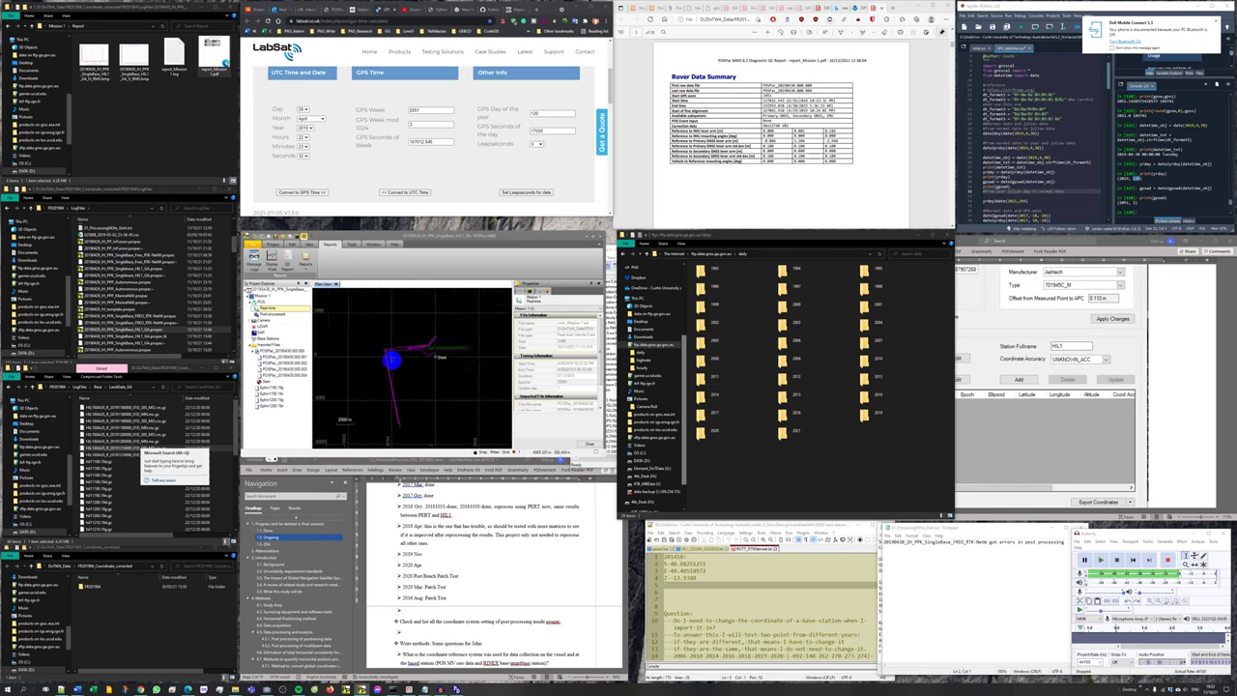
click(253, 301)
scroll(429, 342, up, 5)
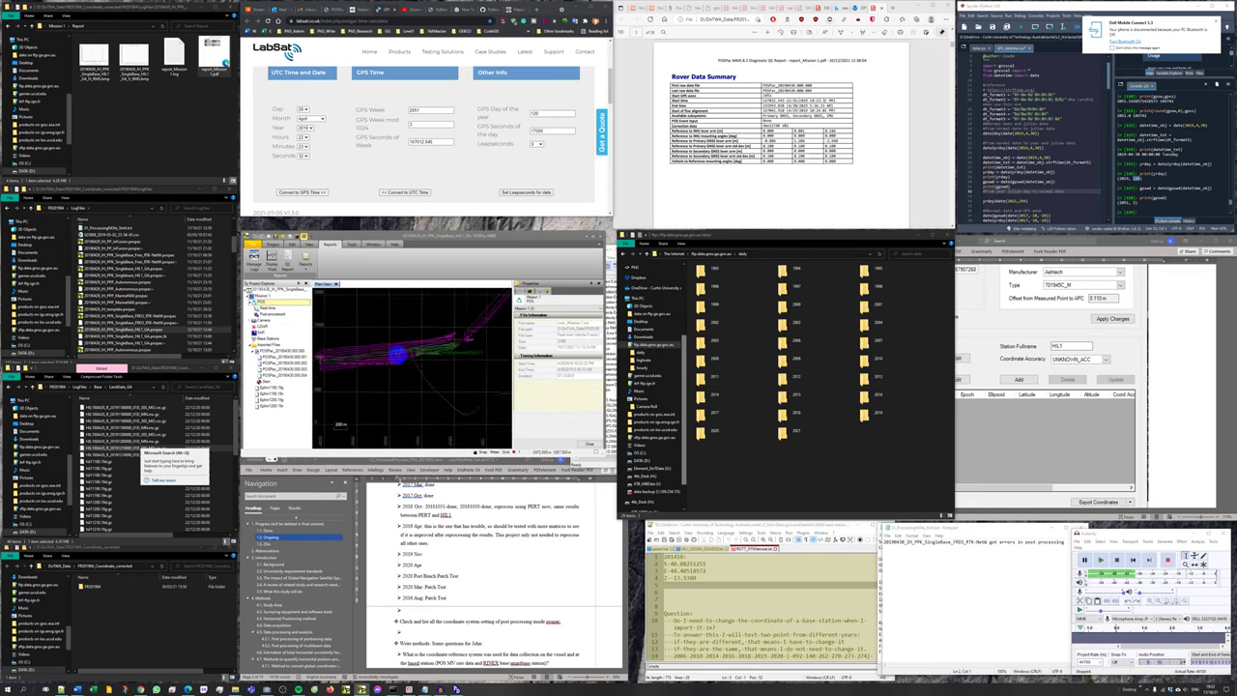
scroll(388, 358, down, 3)
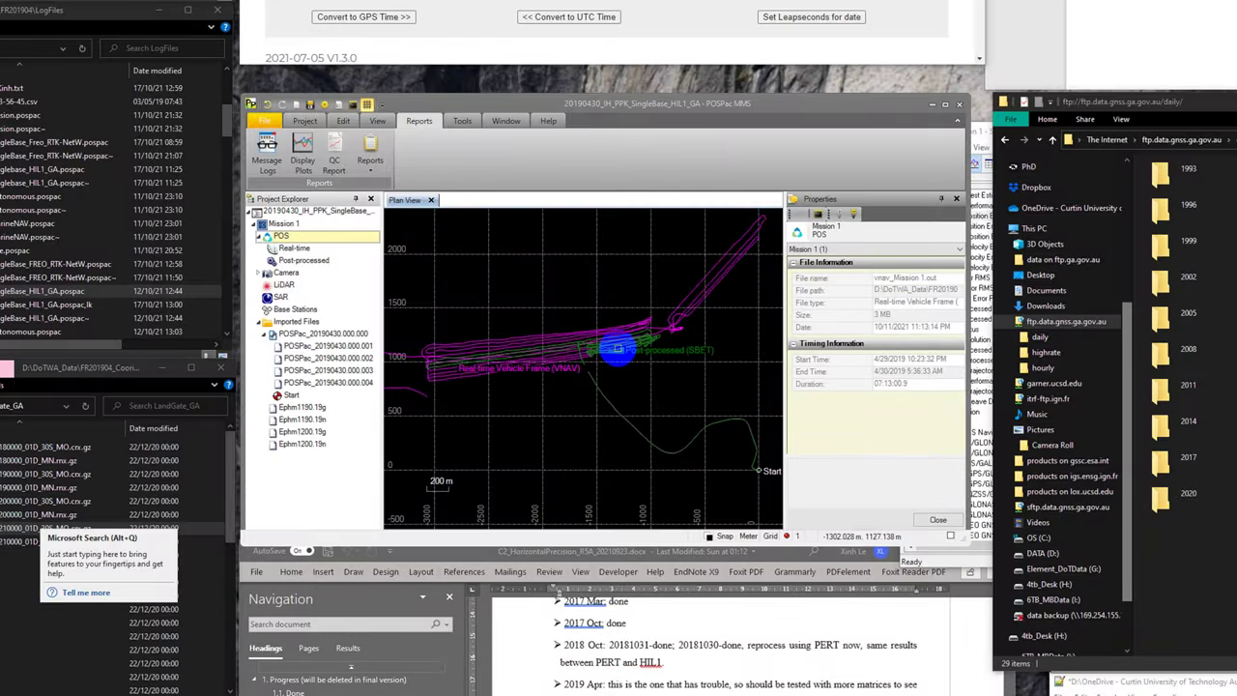
click(294, 258)
click(295, 247)
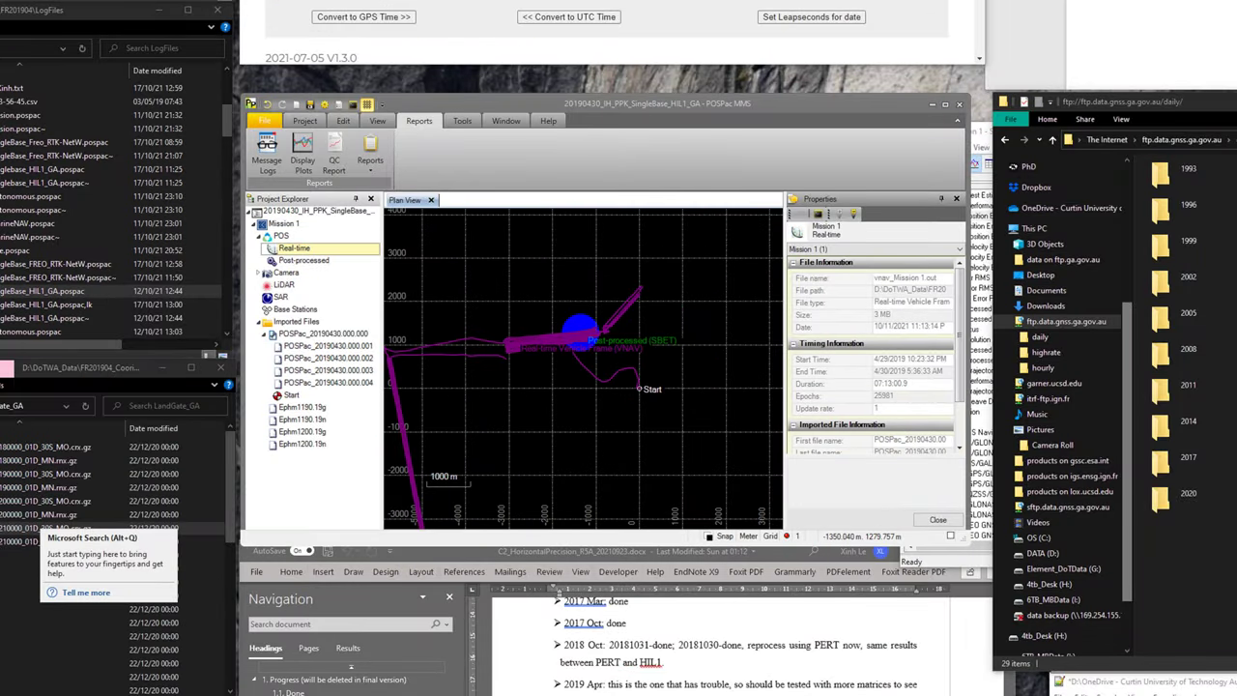
click(298, 235)
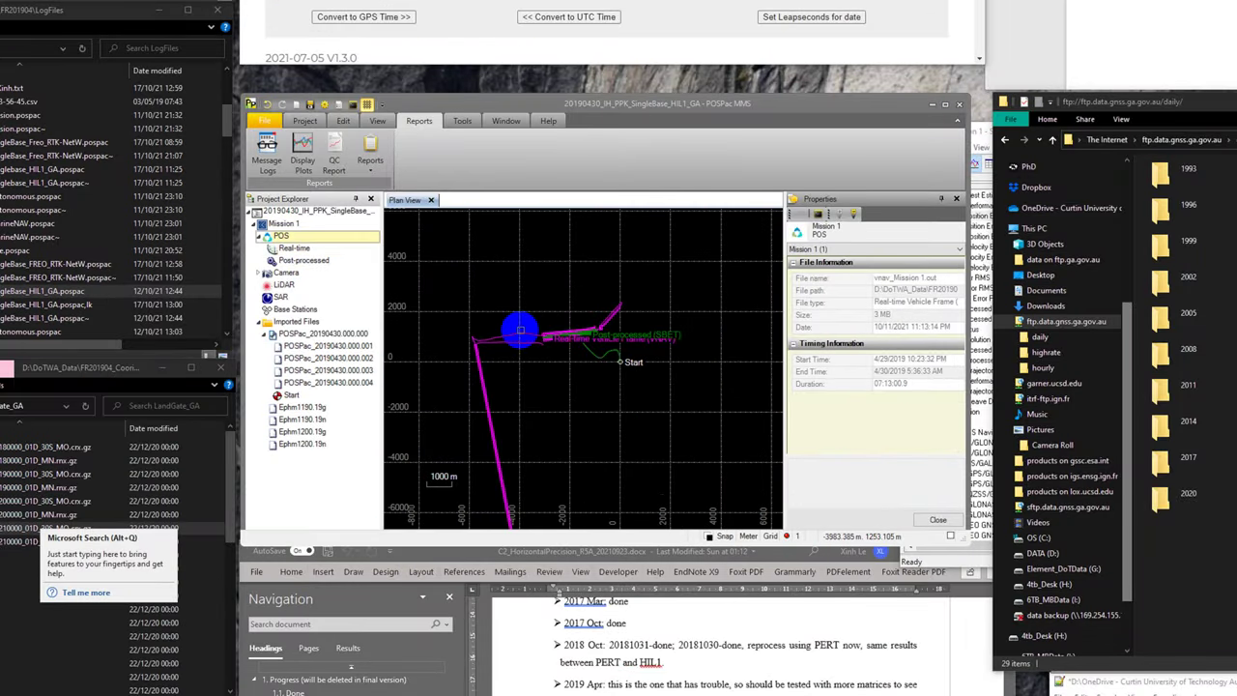
click(292, 250)
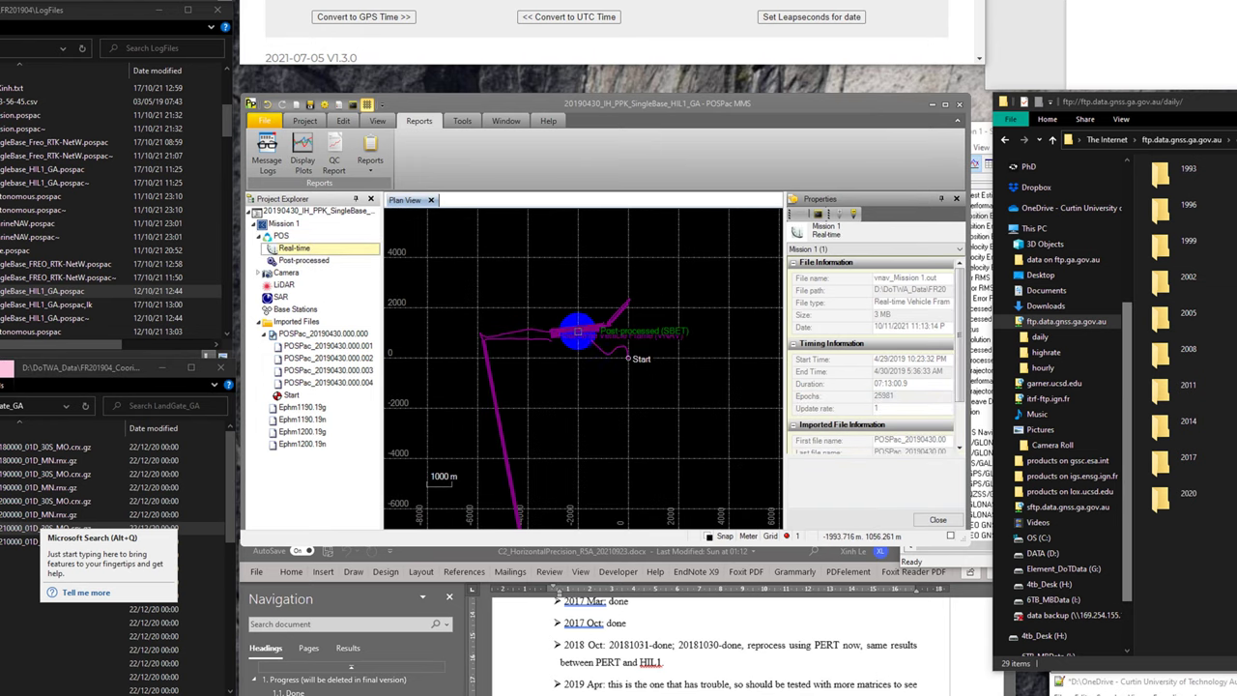
click(280, 236)
scroll(585, 321, down, 2)
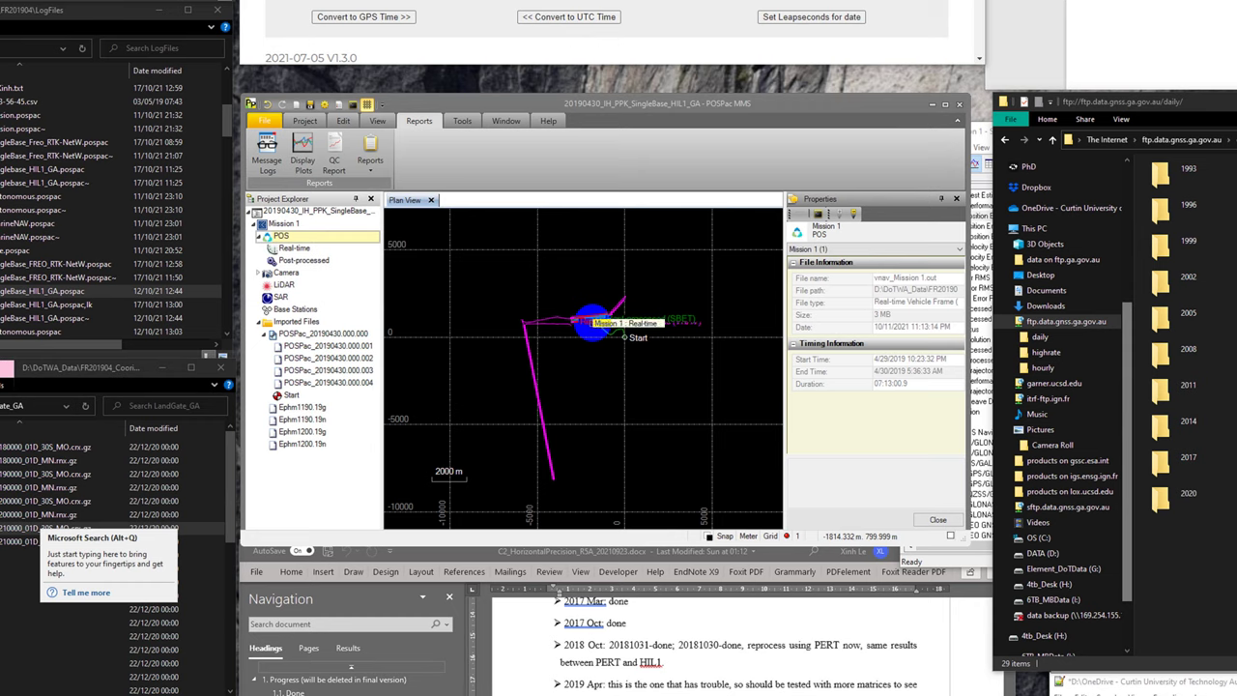
Examine the full extent of the Mission 1 trajectory and the properties of the imported raw data file POSPac_20190430.000.000.
scroll(585, 321, up, 2)
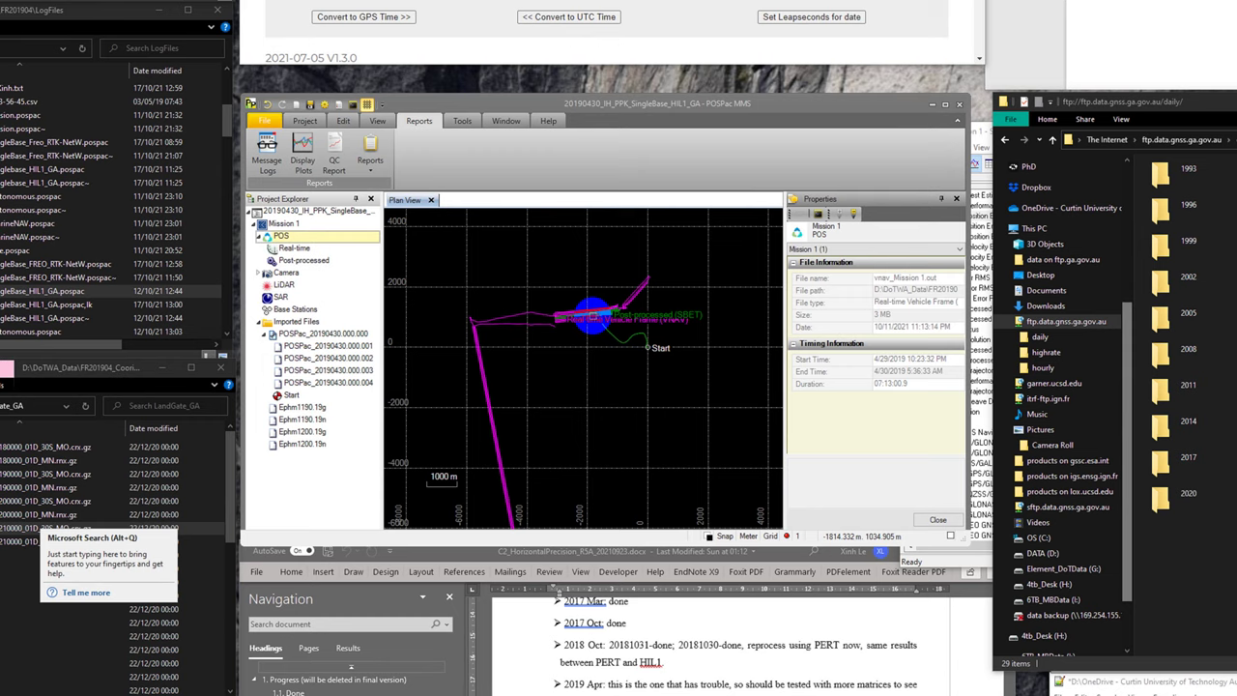
scroll(589, 312, down, 2)
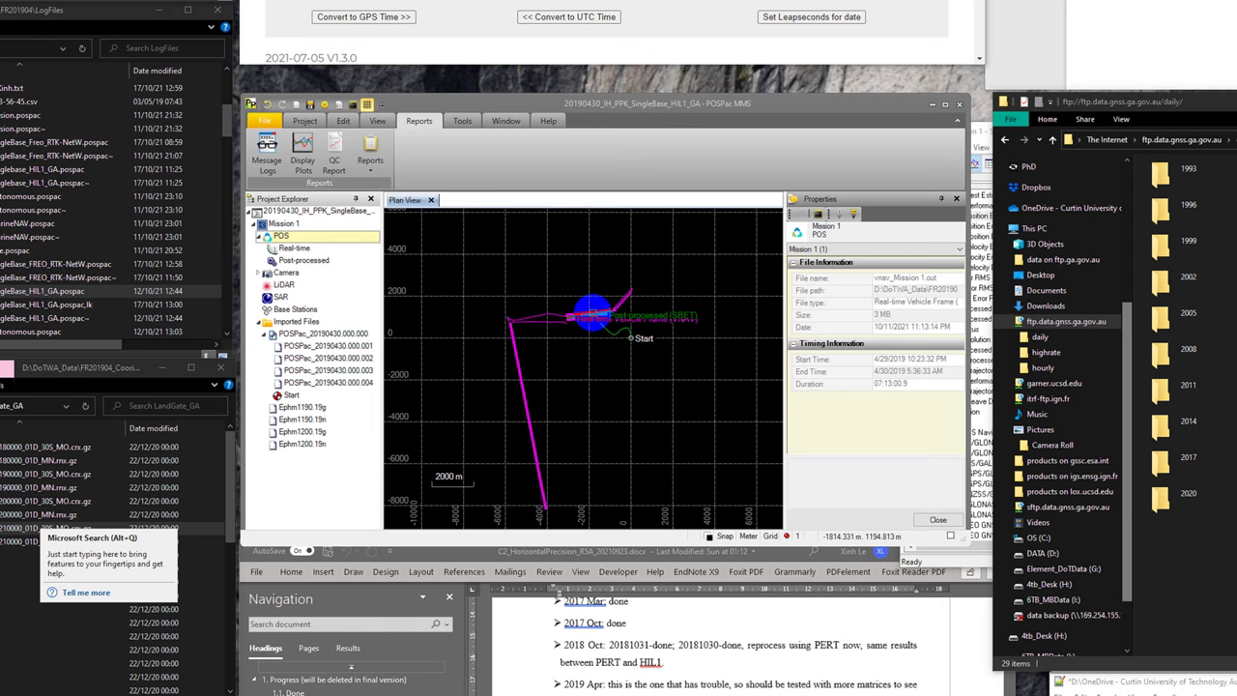
scroll(599, 318, down, 2)
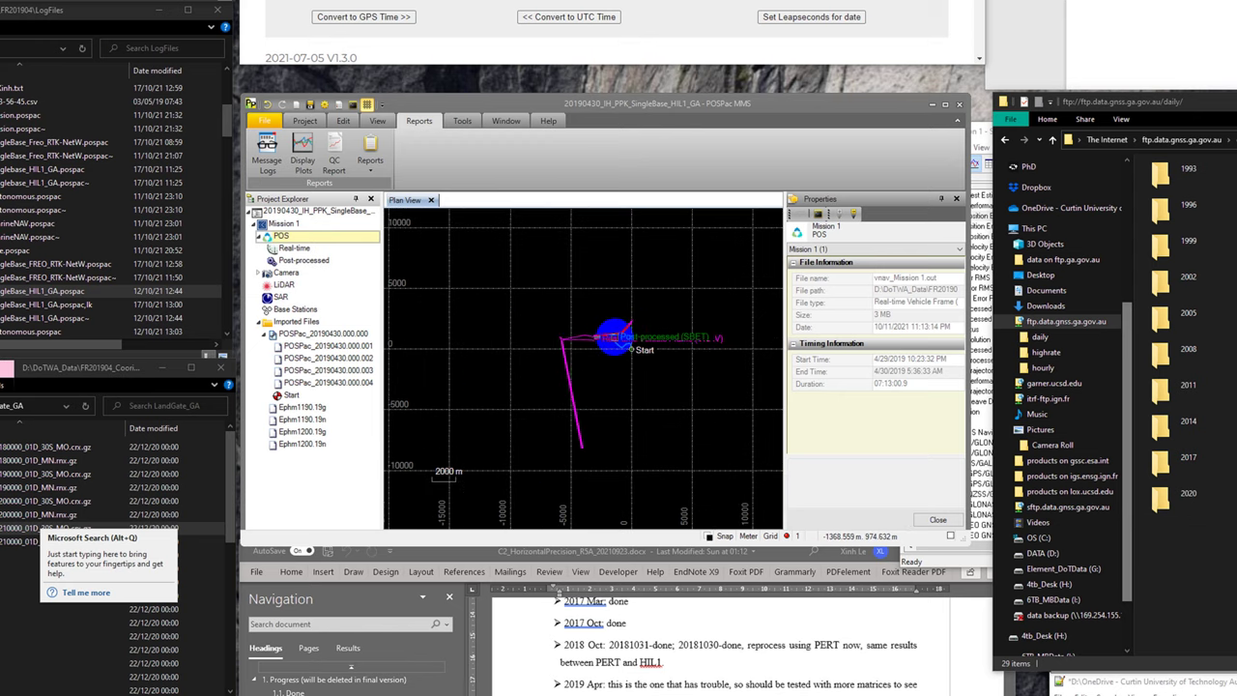
scroll(606, 331, down, 2)
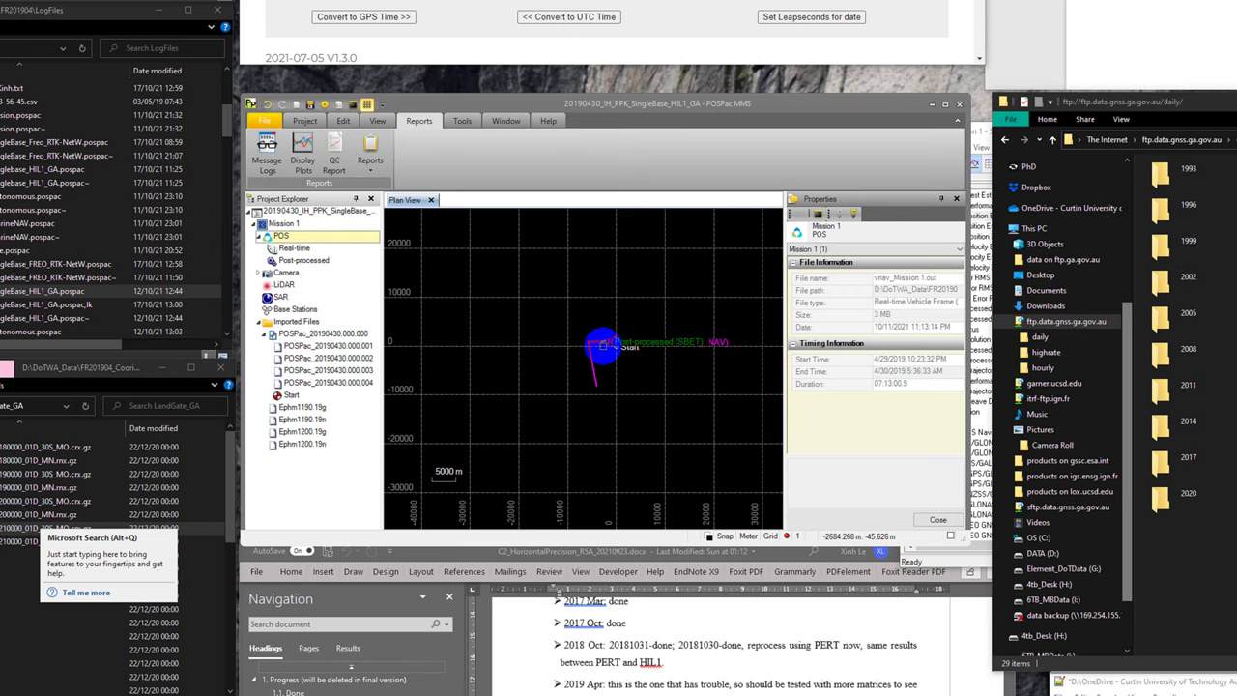
scroll(602, 344, up, 3)
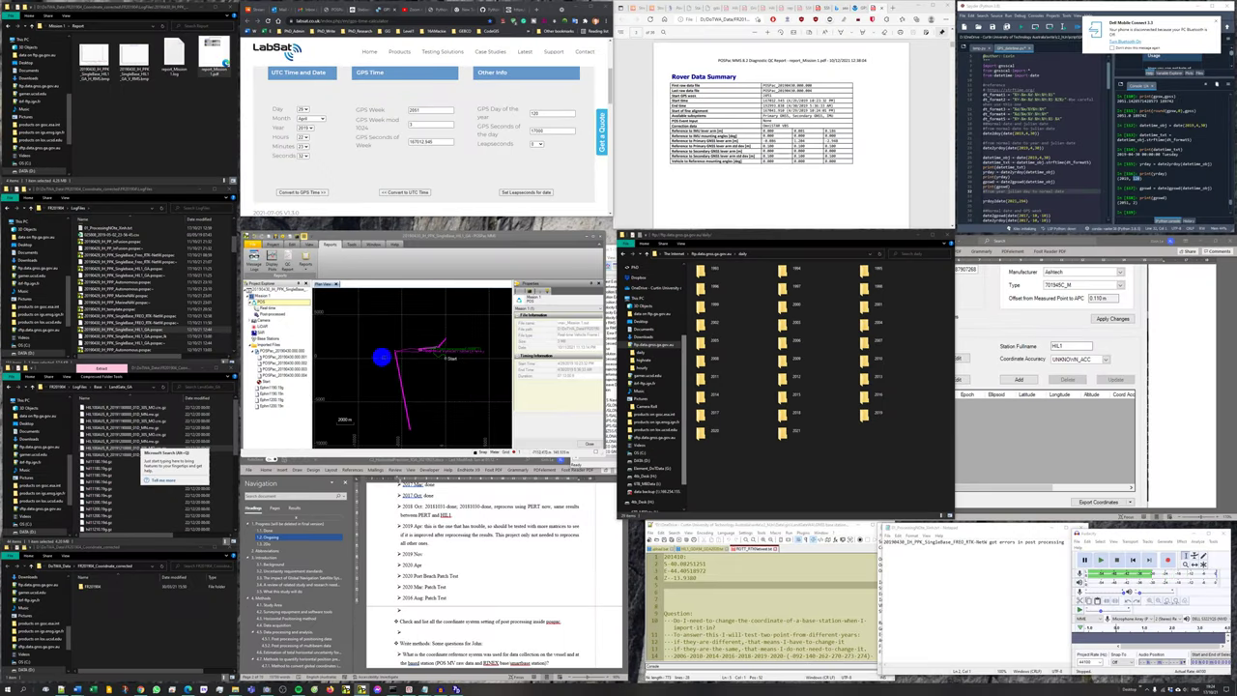
scroll(421, 359, up, 2)
click(277, 350)
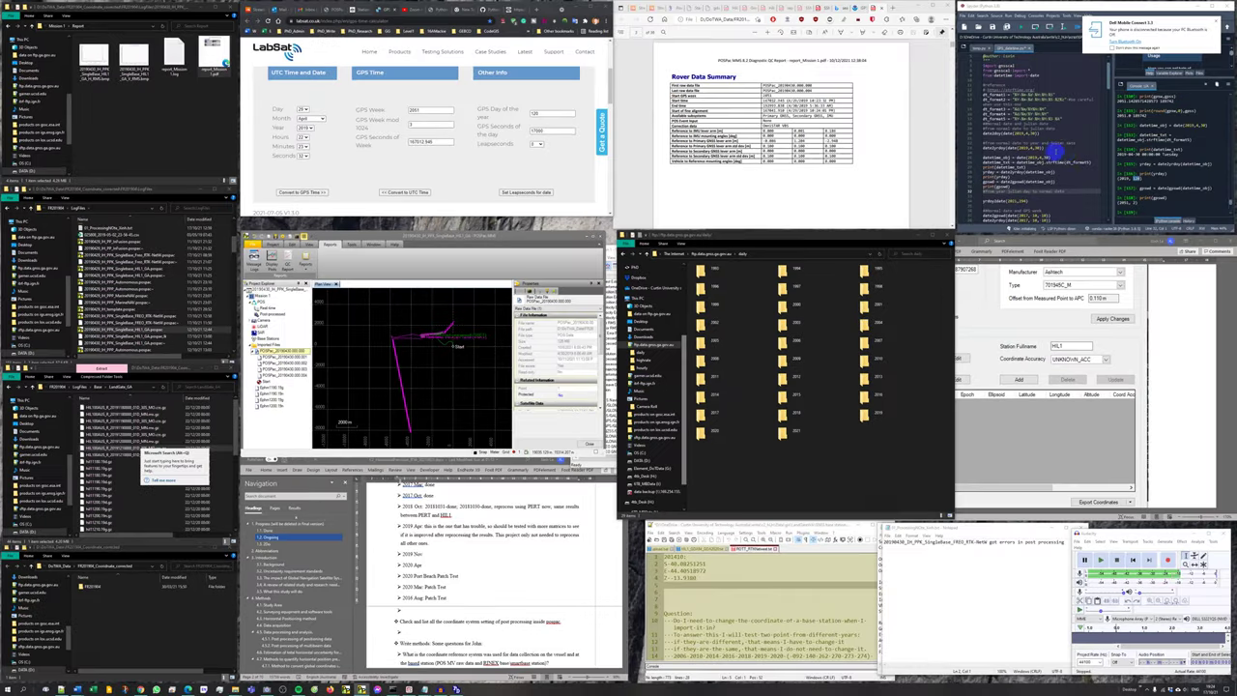
Switch to Spyder and run the lines that convert the date 2019-04-30 to day of year and GPS week and day.
click(1066, 152)
click(1057, 157)
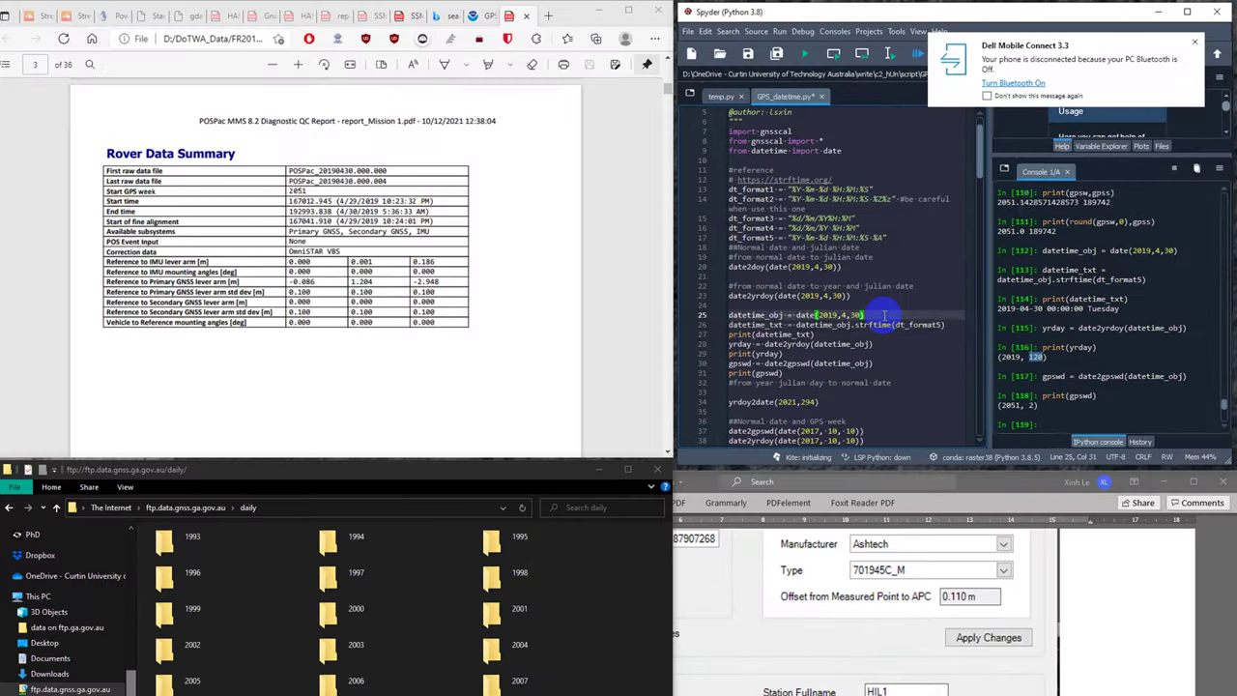
key(F9)
key(F9)
key(F9)
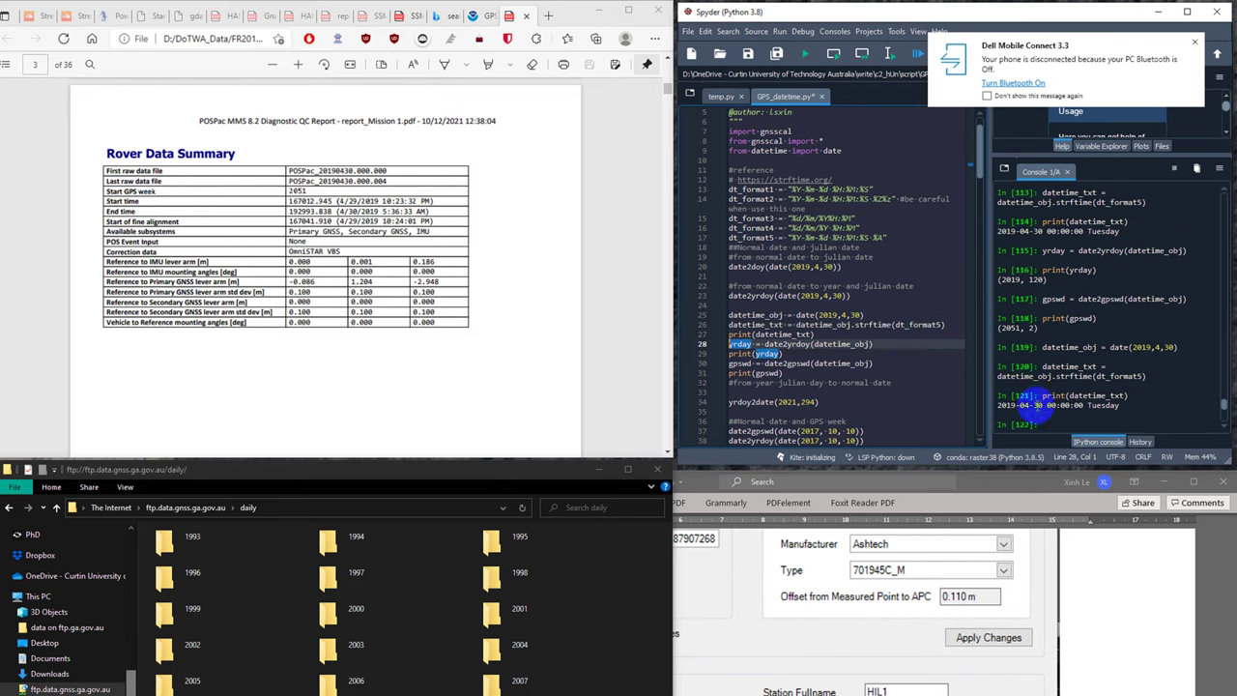
key(F9)
key(F9)
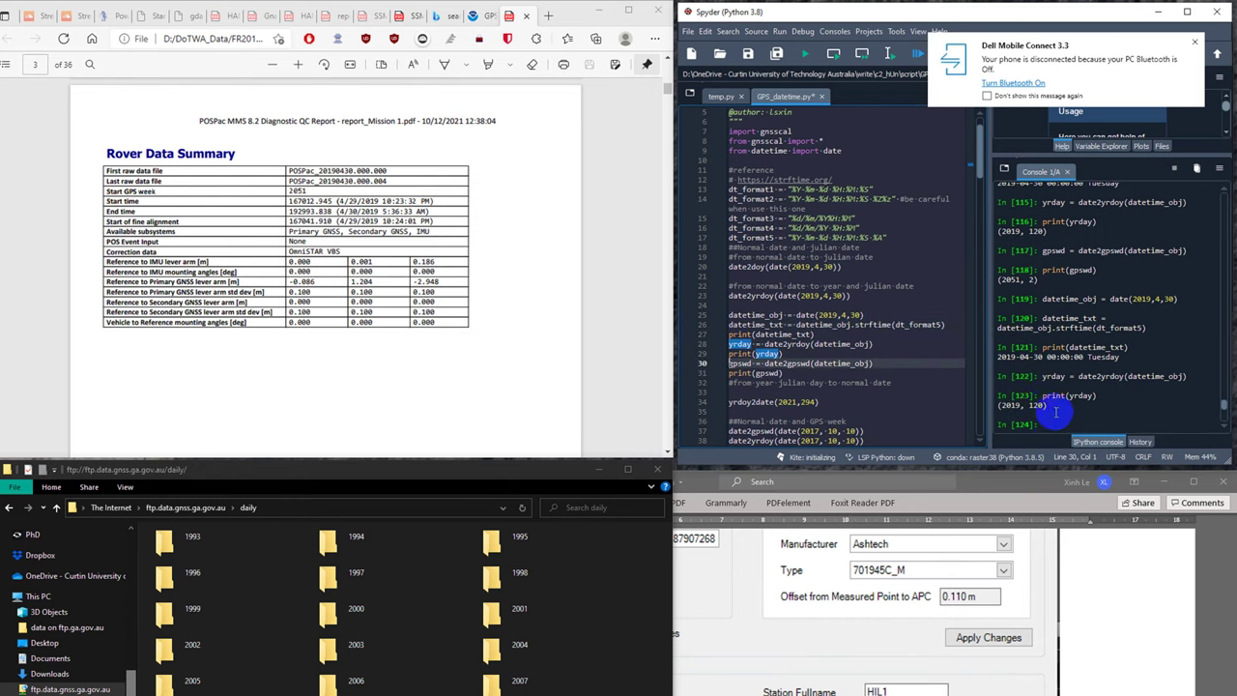
key(F9)
key(F9)
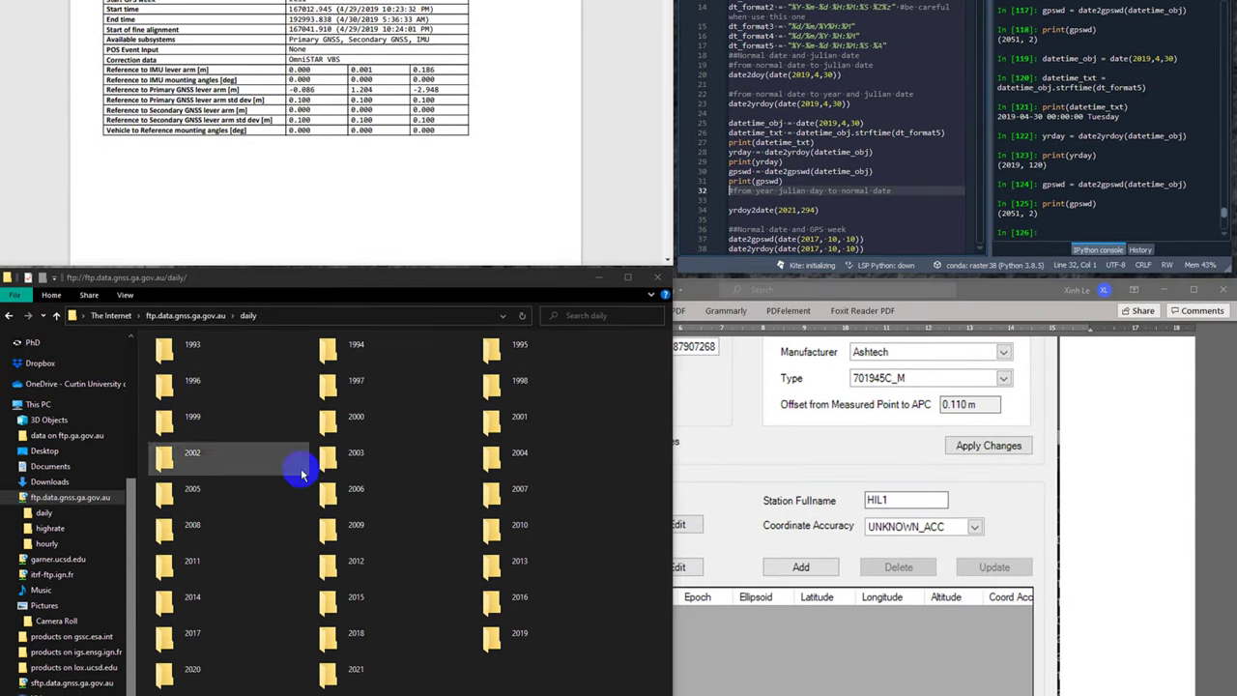
Switch to the ftp.data.gnss.ga.gov.au File Explorer window and open the folder daily/2019/120.
click(181, 366)
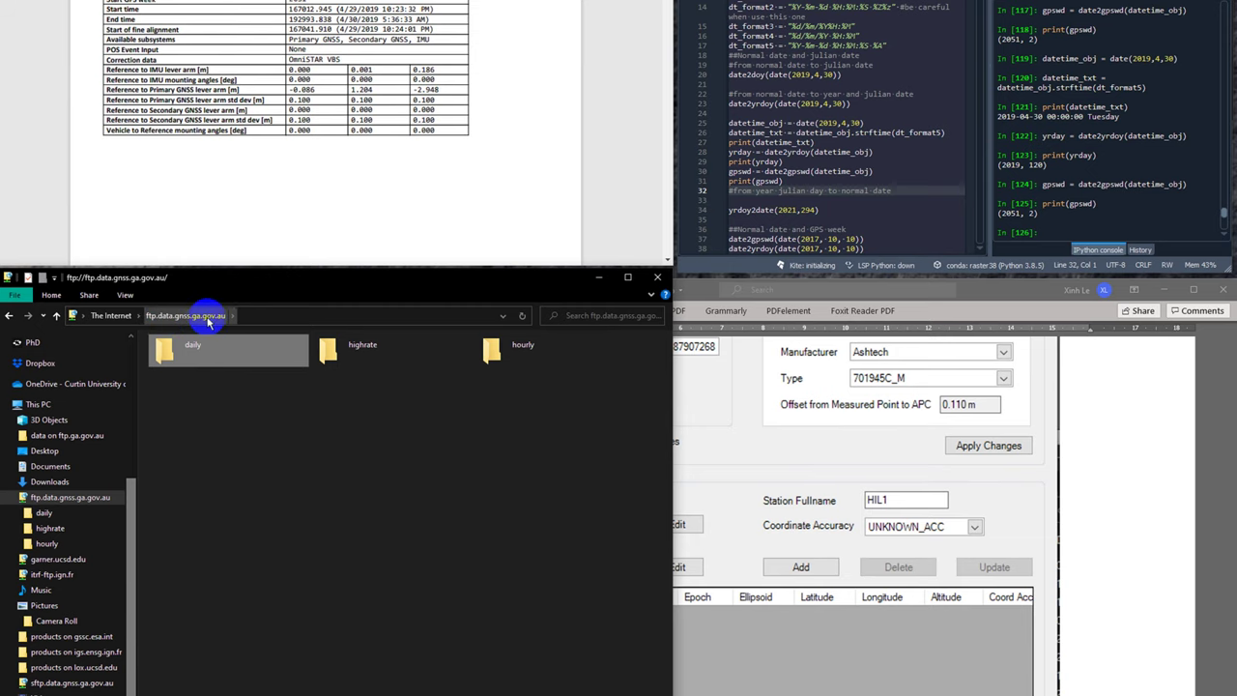
double_click(214, 359)
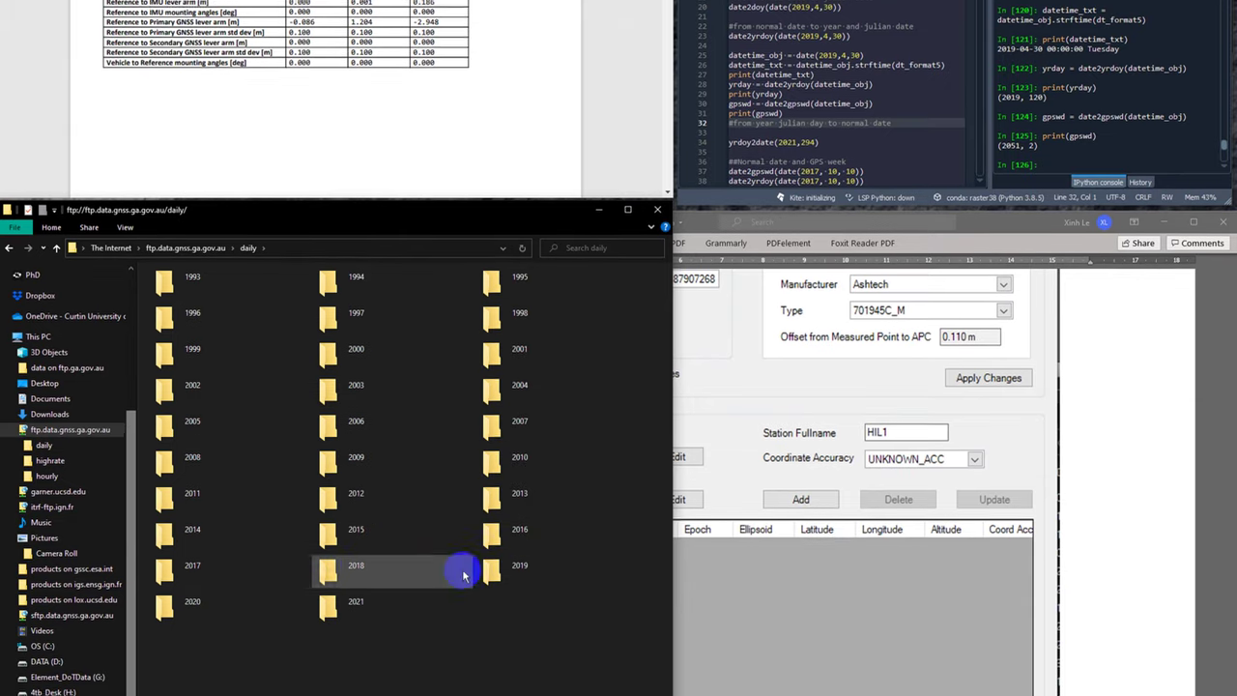
double_click(506, 571)
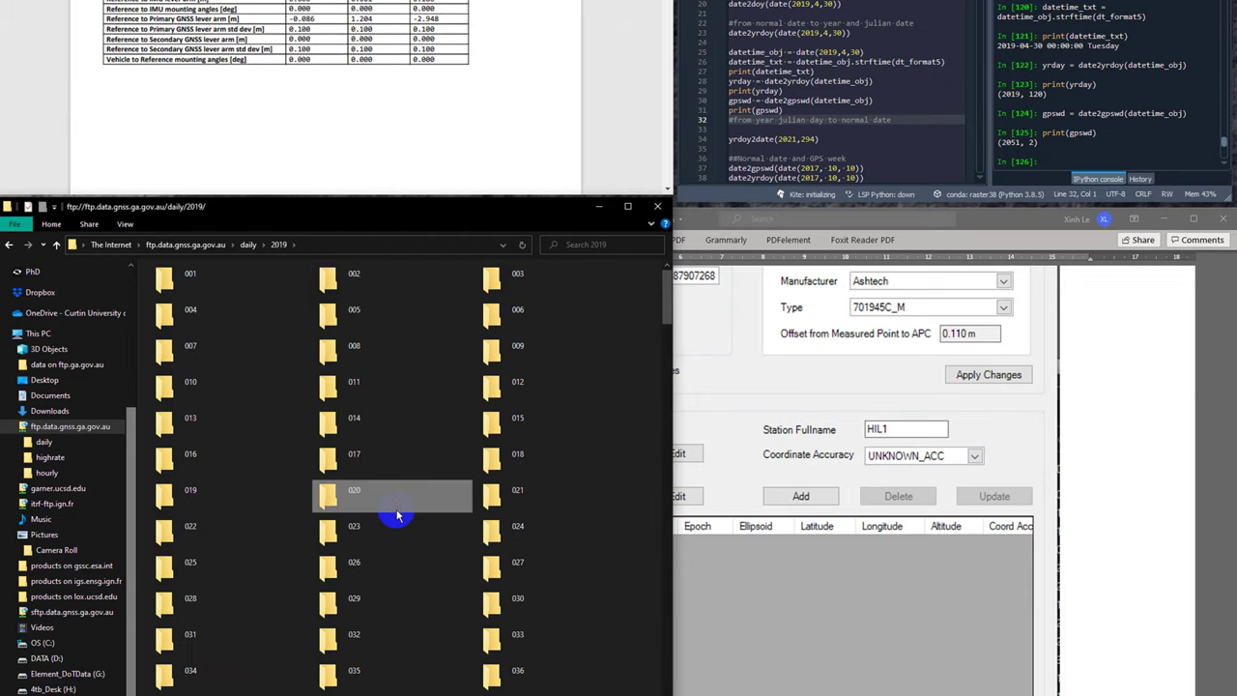
scroll(398, 514, down, 9)
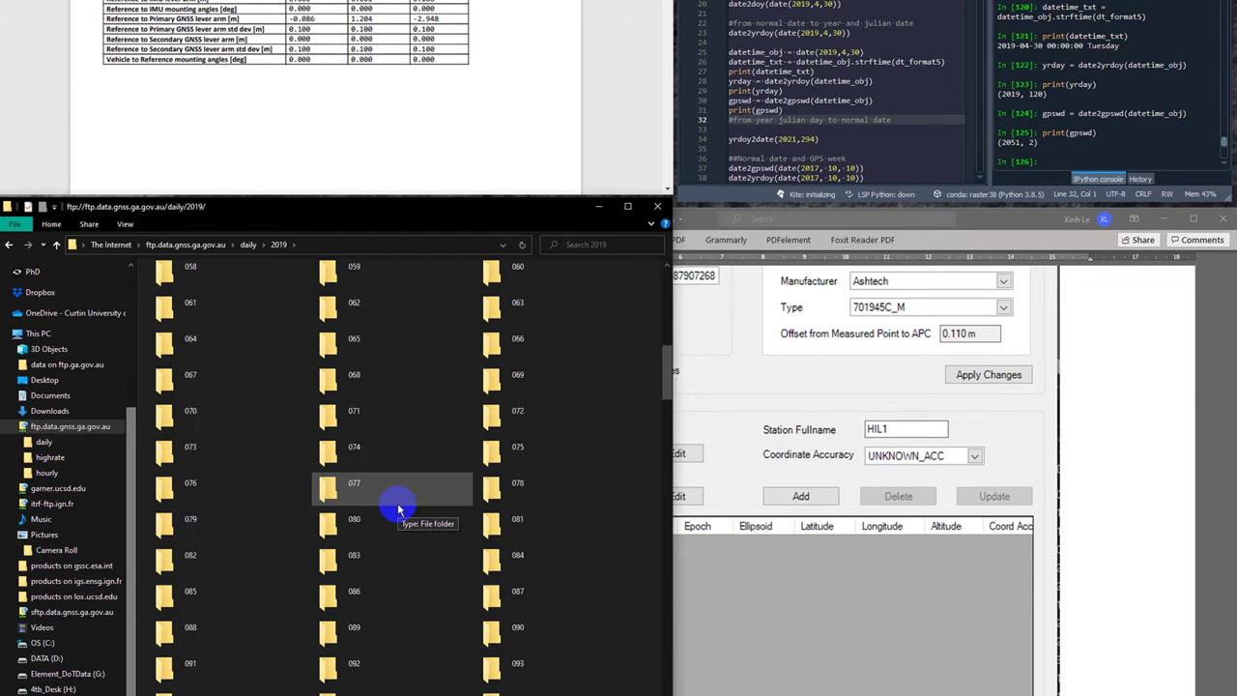
scroll(397, 509, down, 2)
double_click(504, 561)
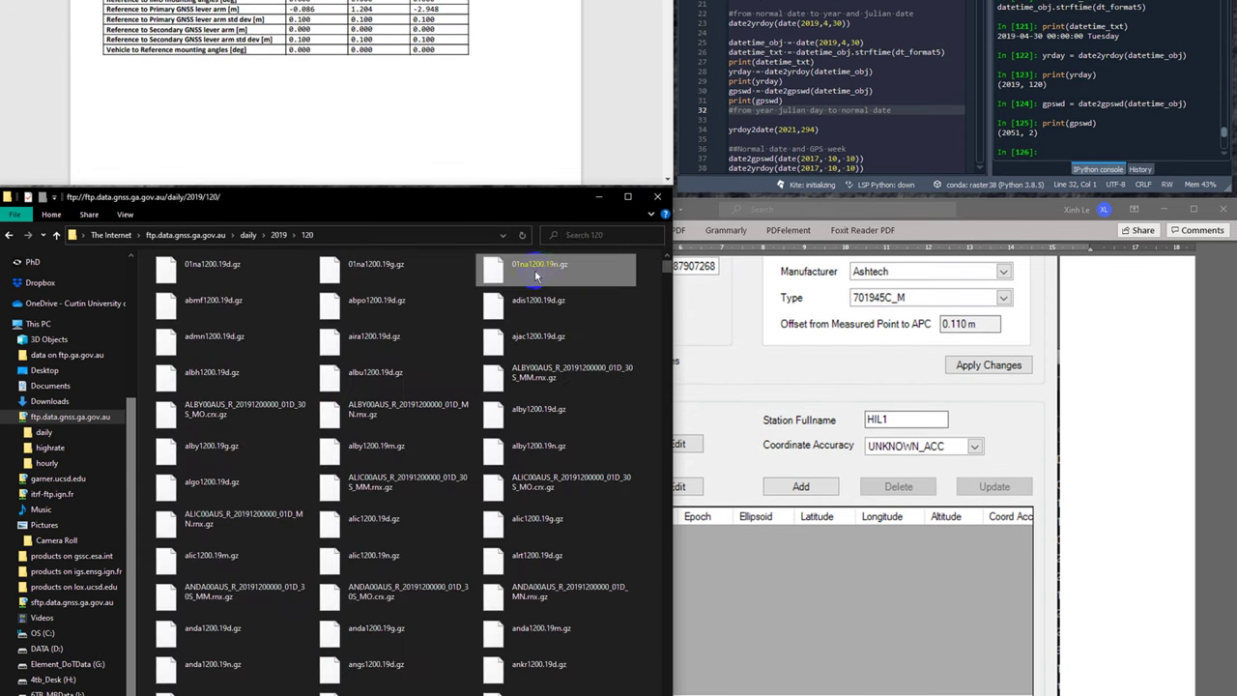
Search the day 120 folder for the base station files named hil1.
click(583, 238)
click(584, 238)
text(hil1)
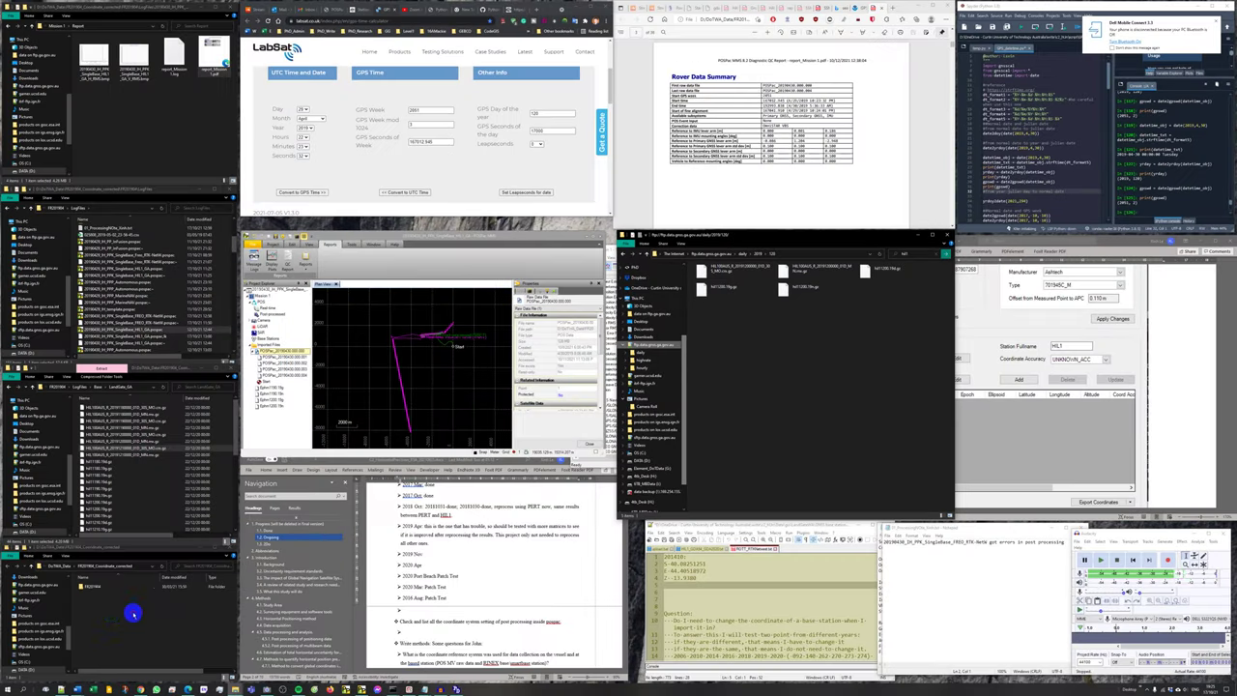
In the FR201904 coordinate-corrected File Explorer window, go to the DATA (D:) drive and open the Curtin OneDrive's write folder.
click(112, 612)
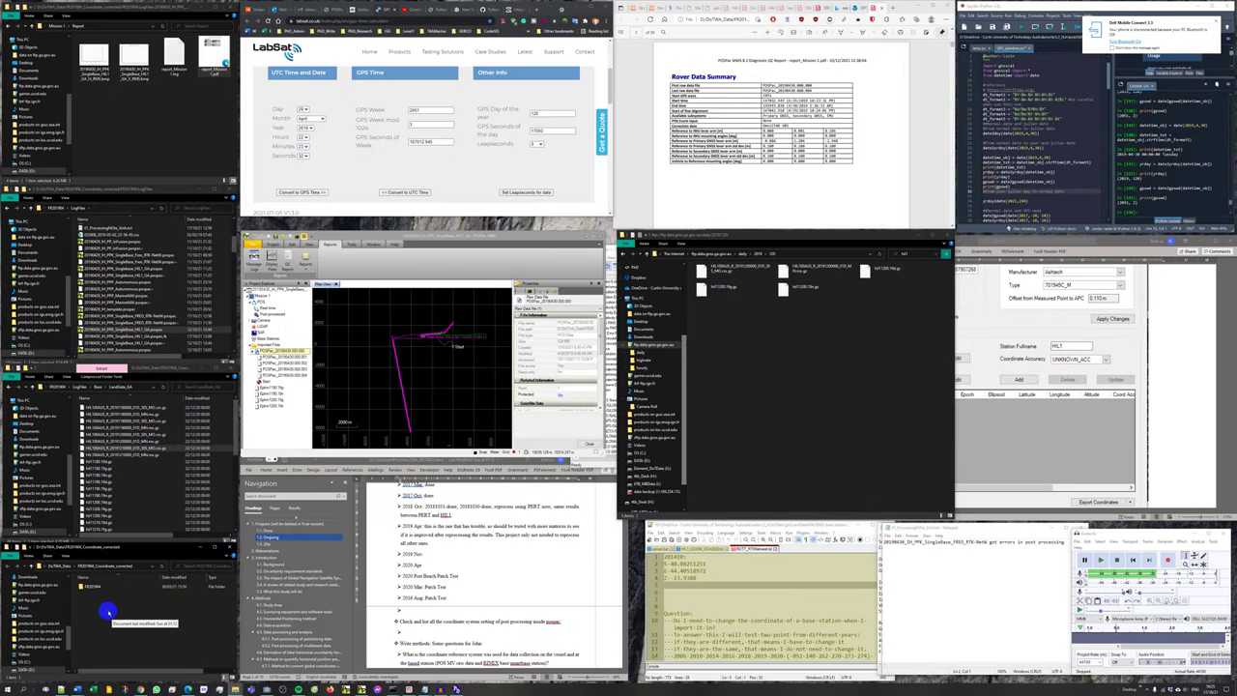
scroll(63, 638, down, 3)
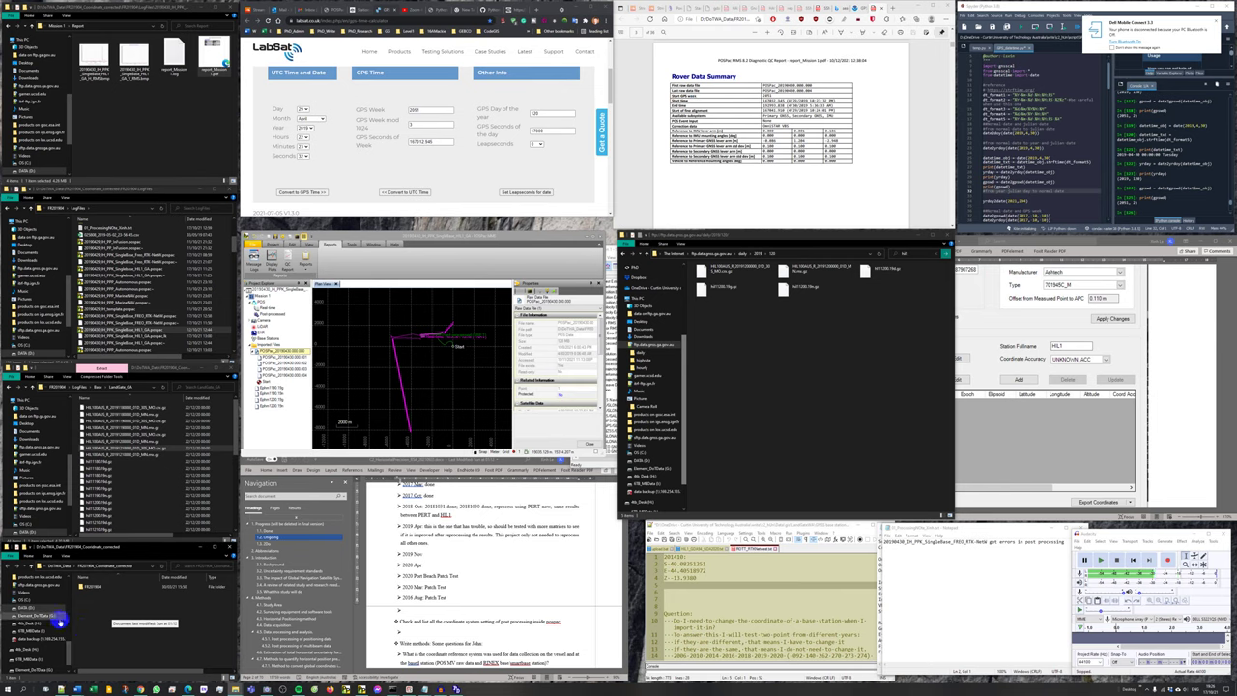
scroll(43, 604, up, 2)
click(41, 591)
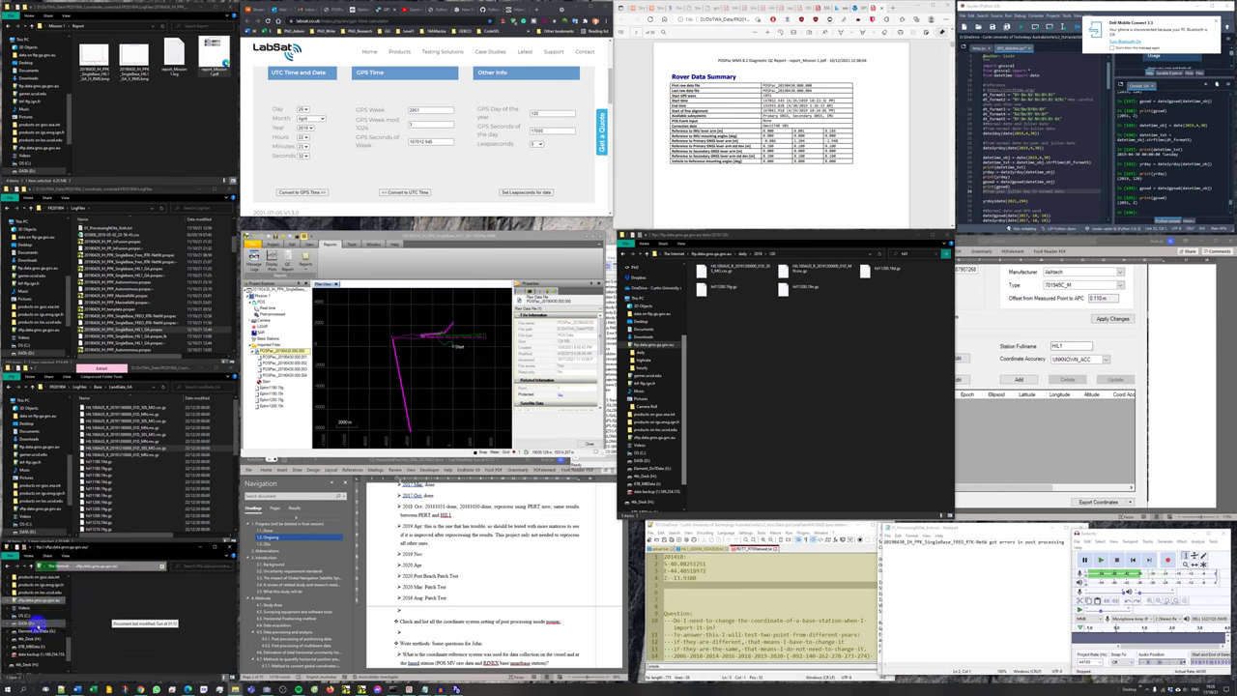
click(29, 623)
scroll(109, 628, down, 5)
double_click(114, 598)
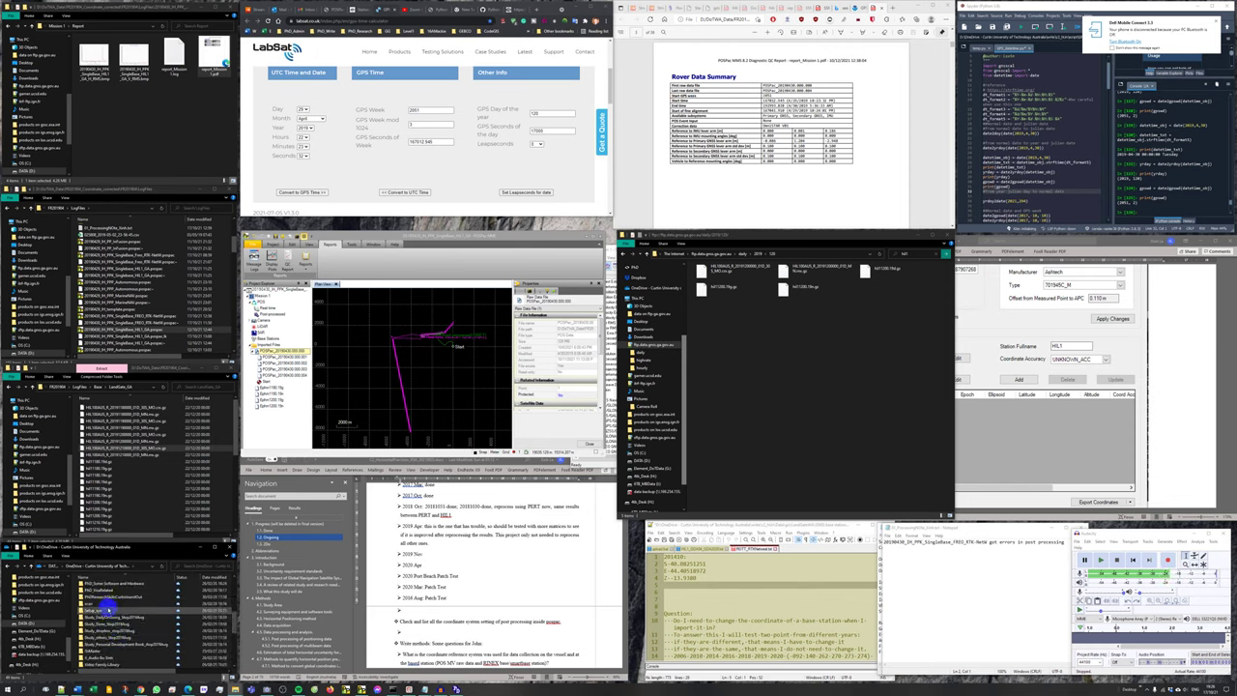
scroll(110, 628, down, 3)
double_click(107, 594)
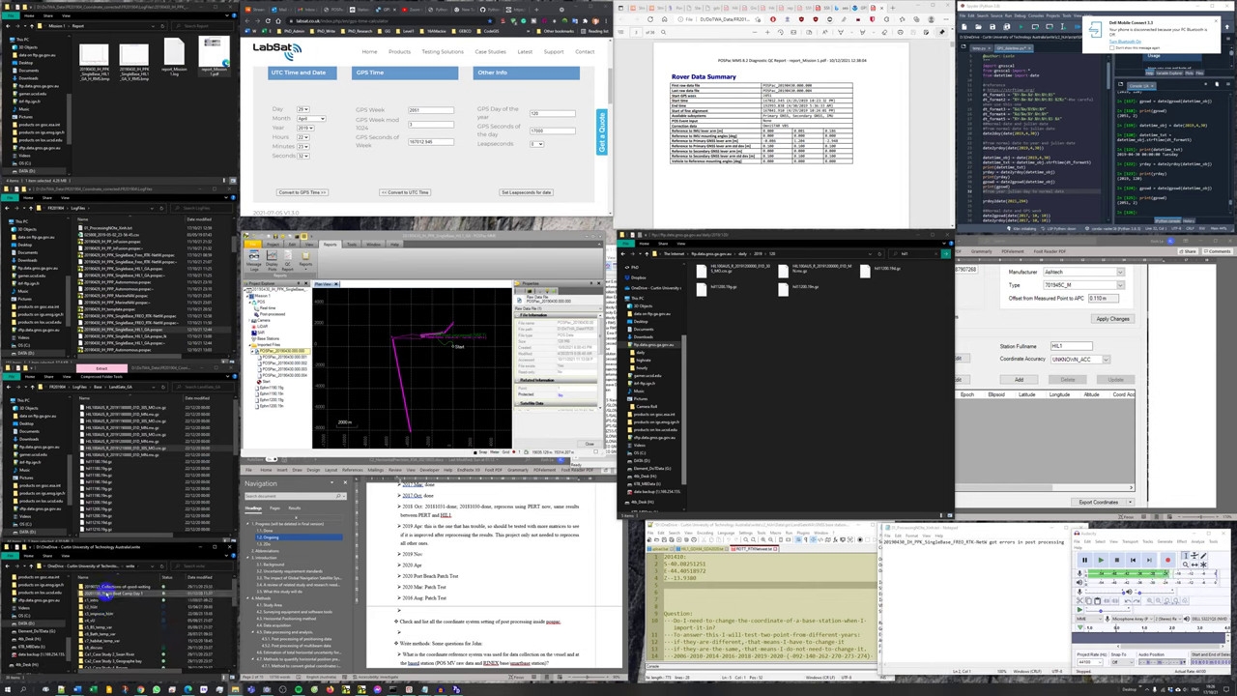
Open the c2_hUn project's Data/gis folder, dismiss the FTP folder error, and open the GNSS base stations around PERTH folder.
double_click(102, 606)
click(109, 609)
double_click(109, 608)
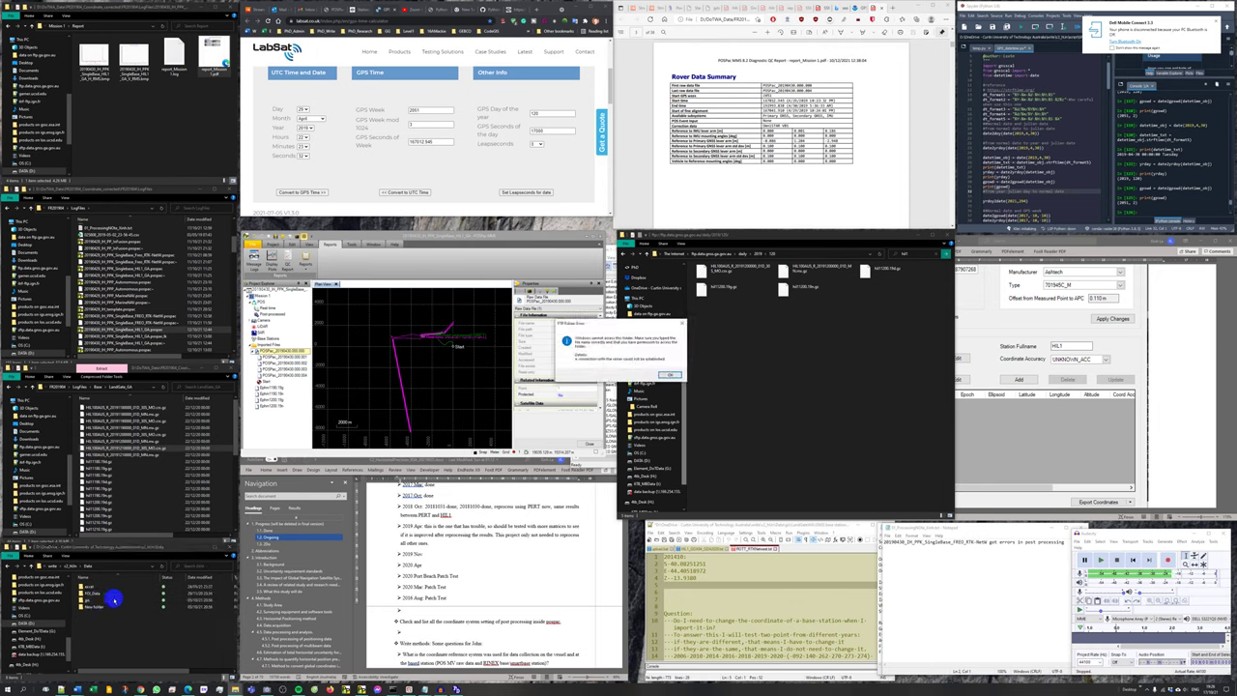
click(669, 374)
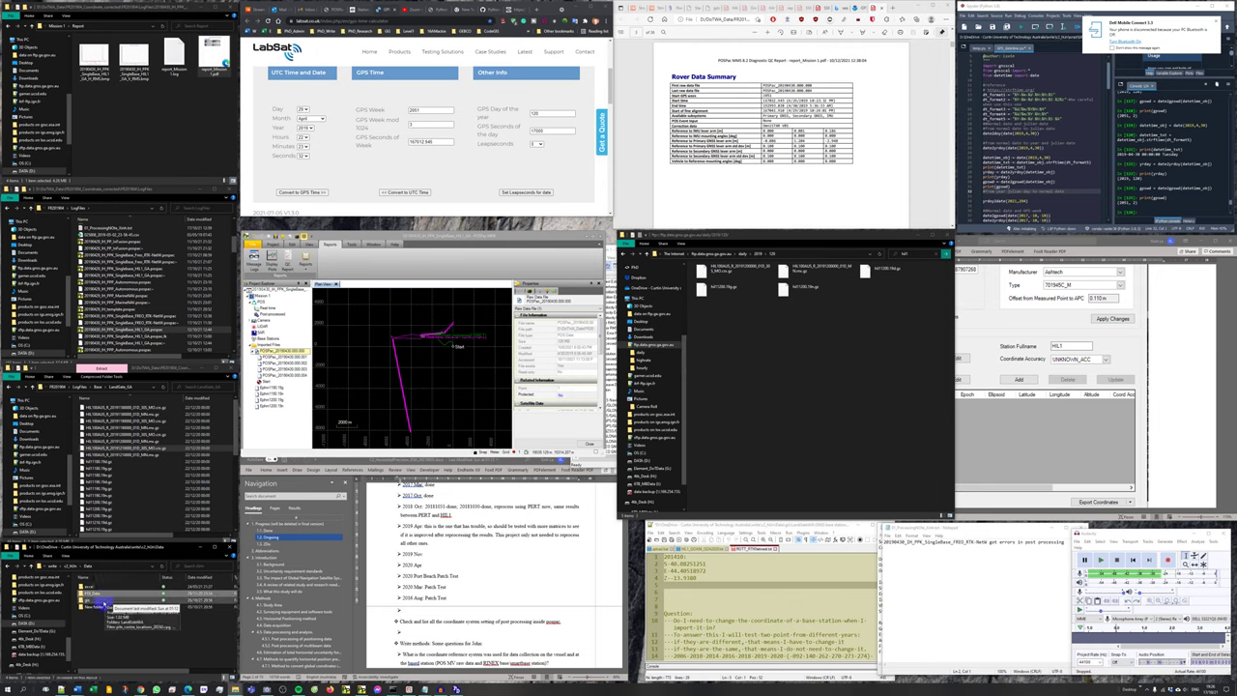
double_click(111, 593)
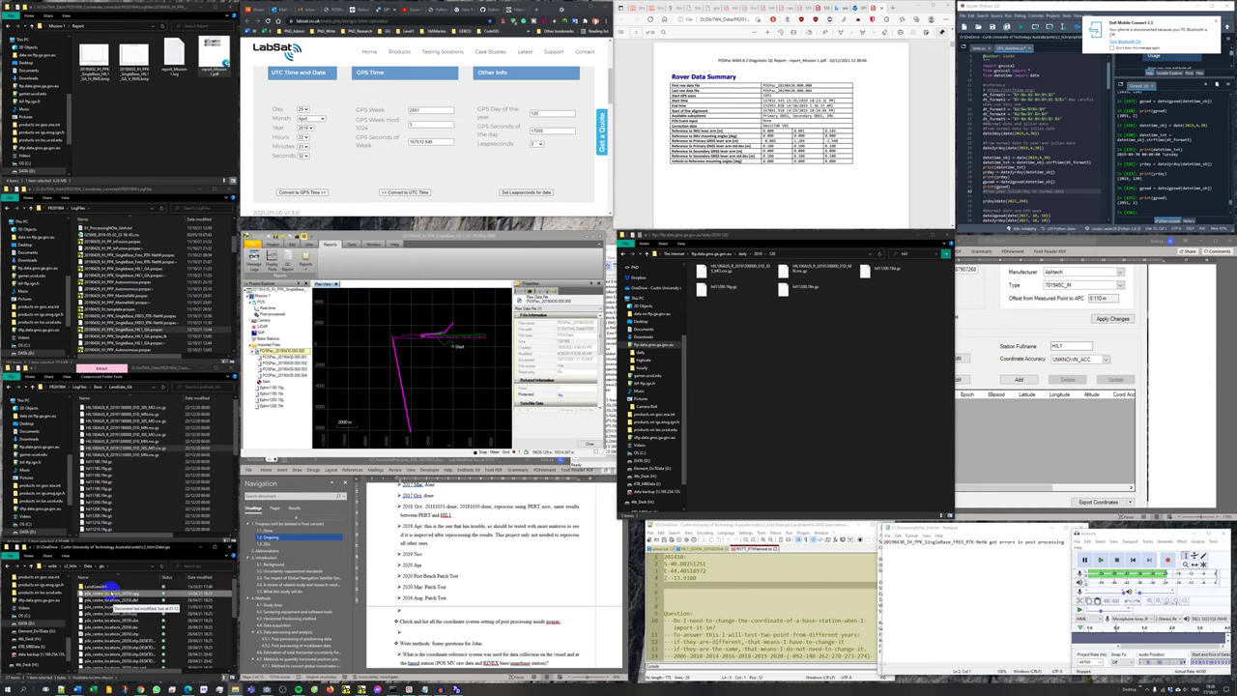
double_click(112, 589)
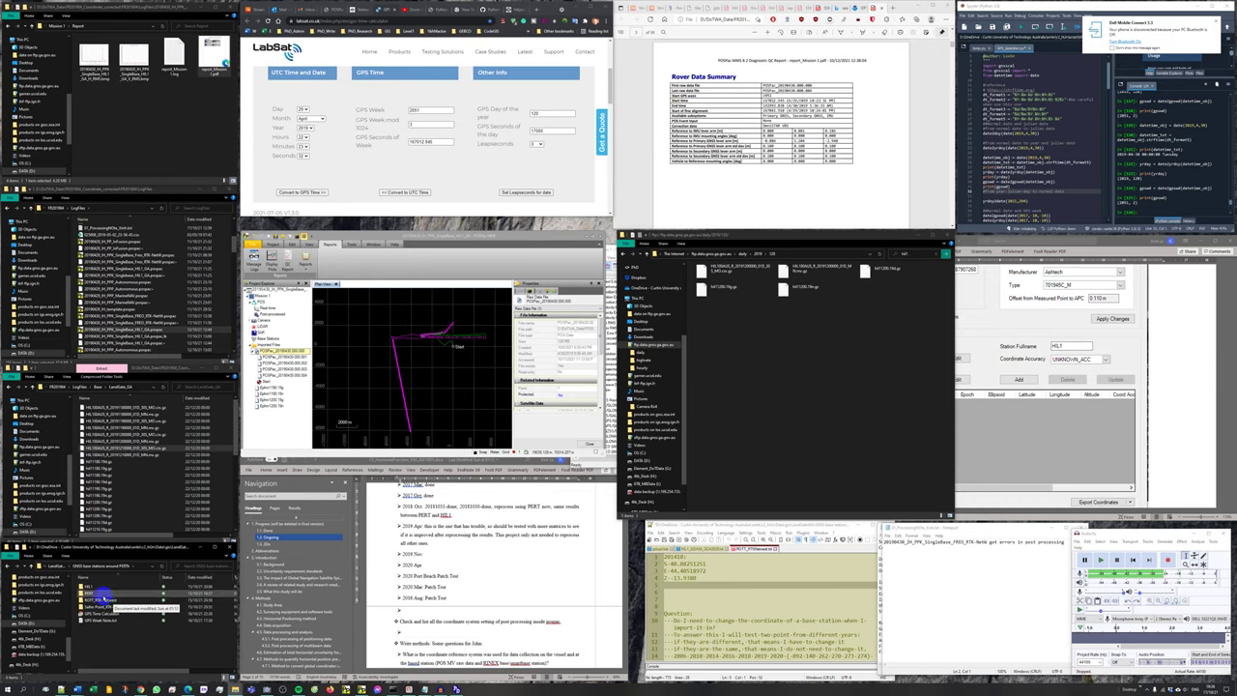
Open the HIL1 folder's HAMERSLEY 130 mark report and examine its GDA2020 and GDA94 coordinates and ellipsoidal heights.
double_click(109, 587)
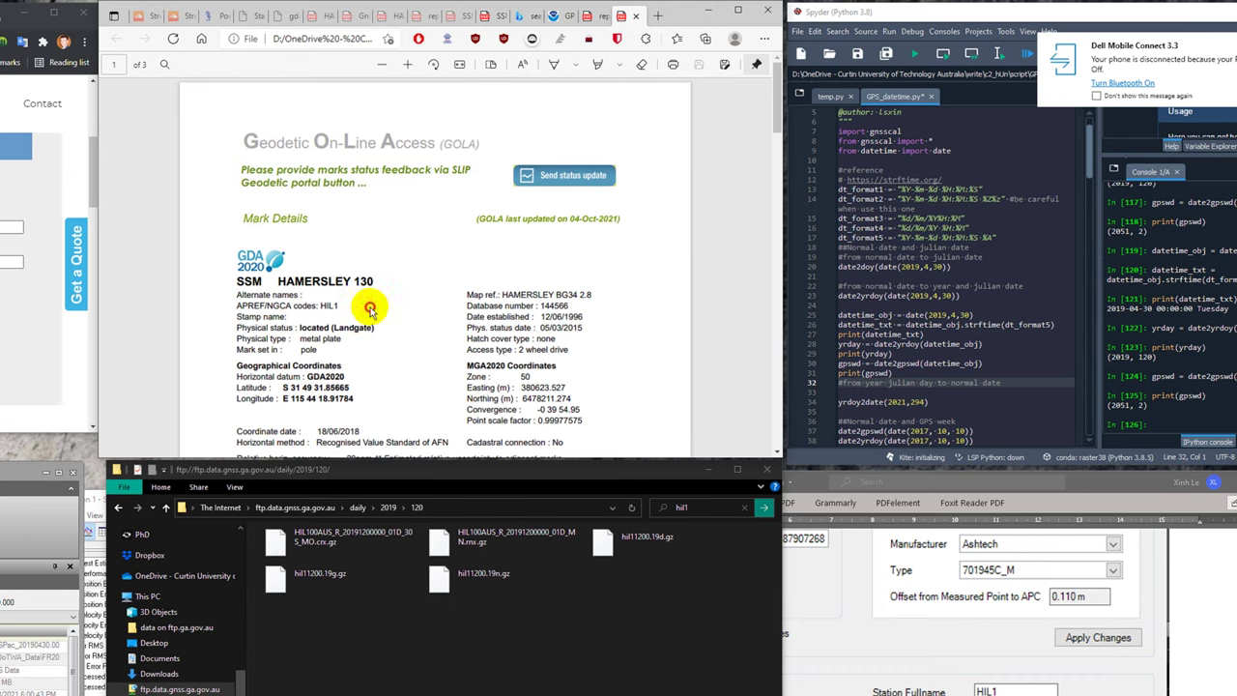
scroll(406, 290, down, 3)
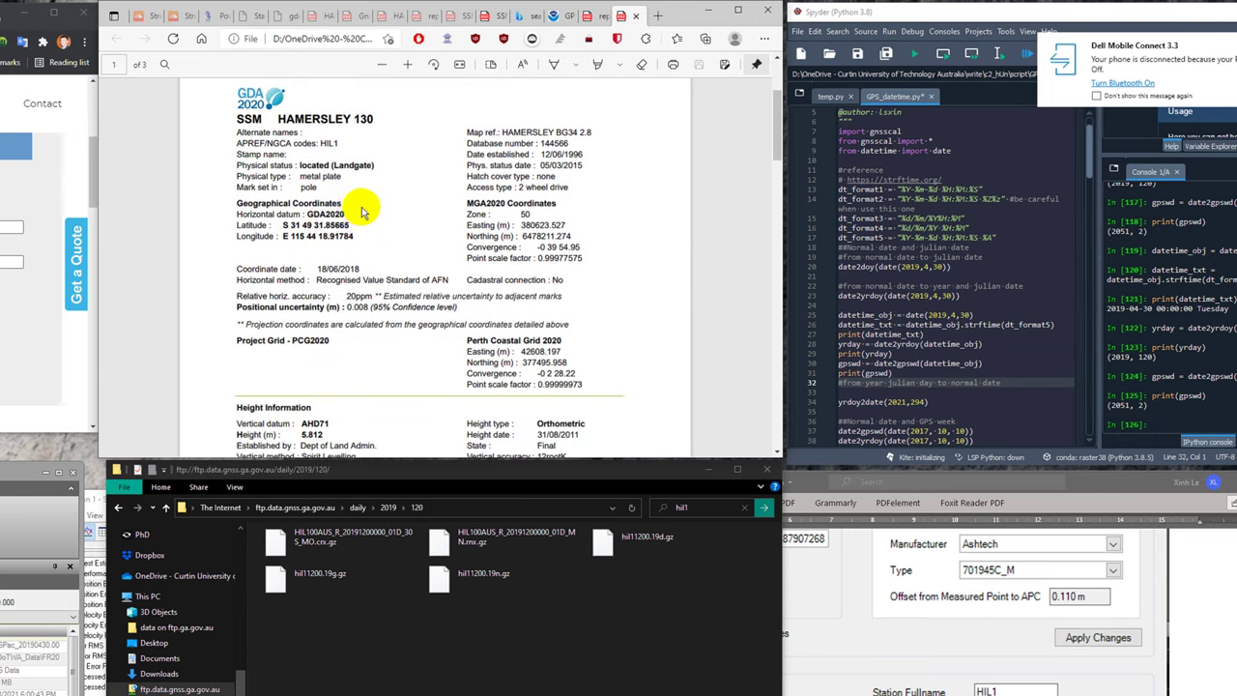
scroll(350, 209, down, 9)
scroll(357, 209, down, 5)
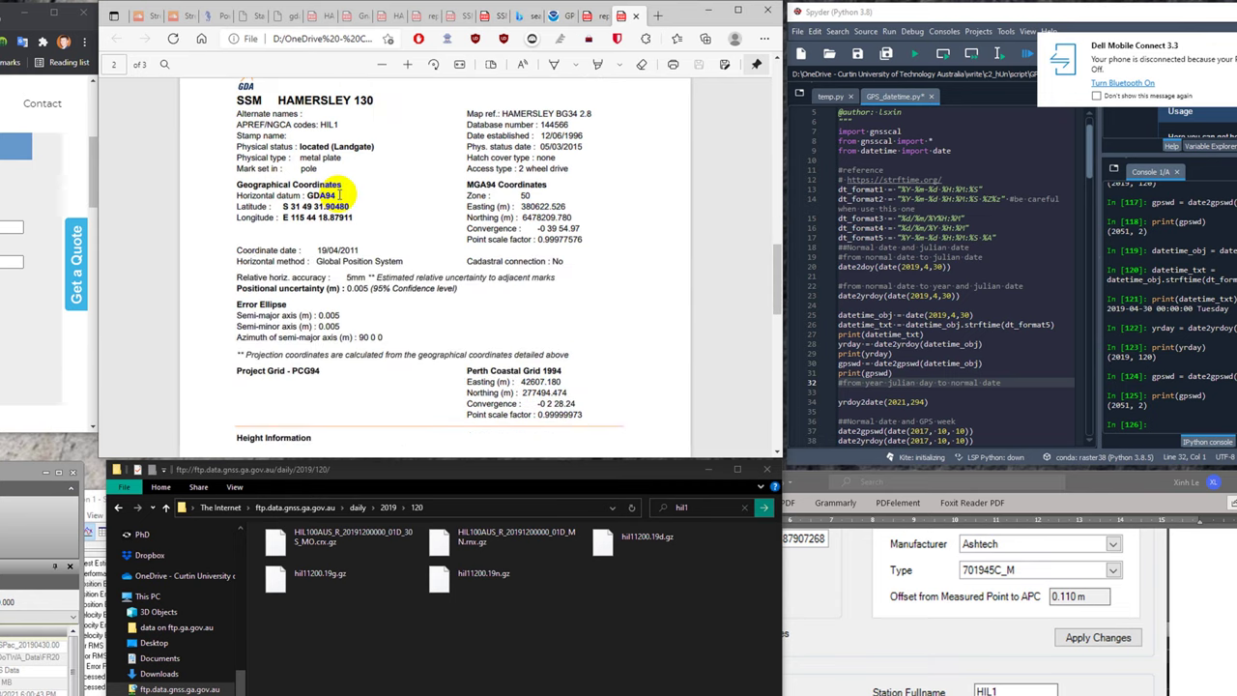
scroll(341, 196, down, 6)
drag(382, 239, 412, 241)
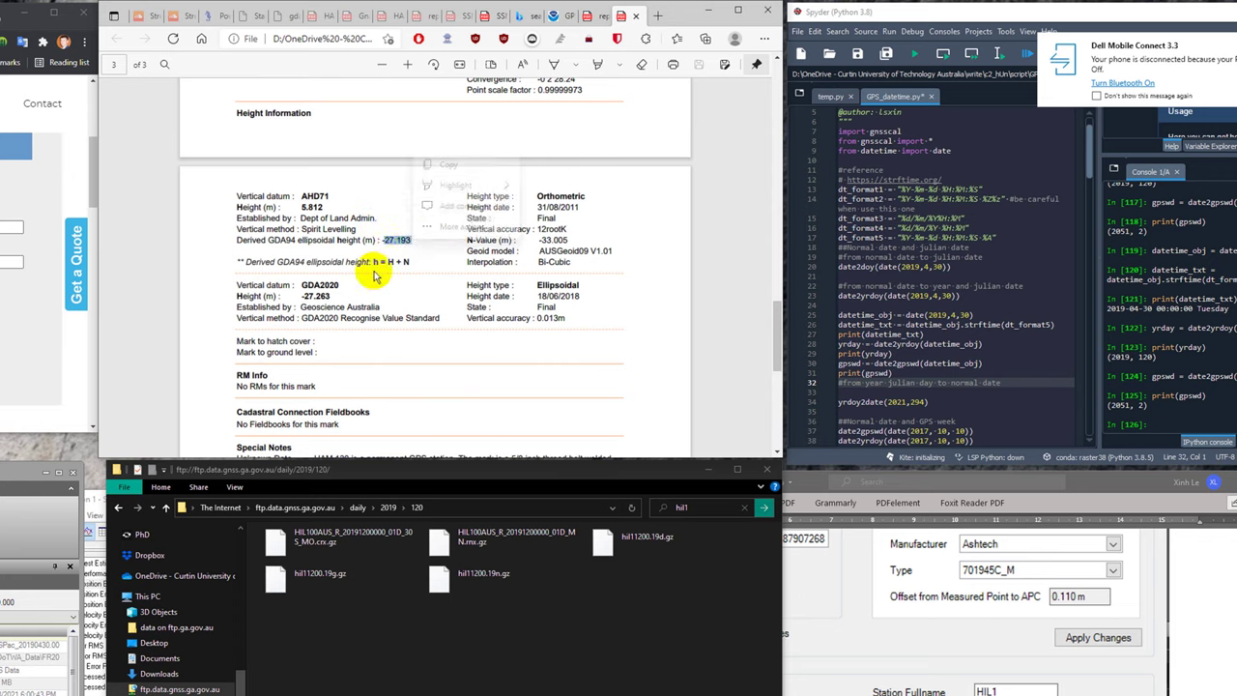
click(331, 240)
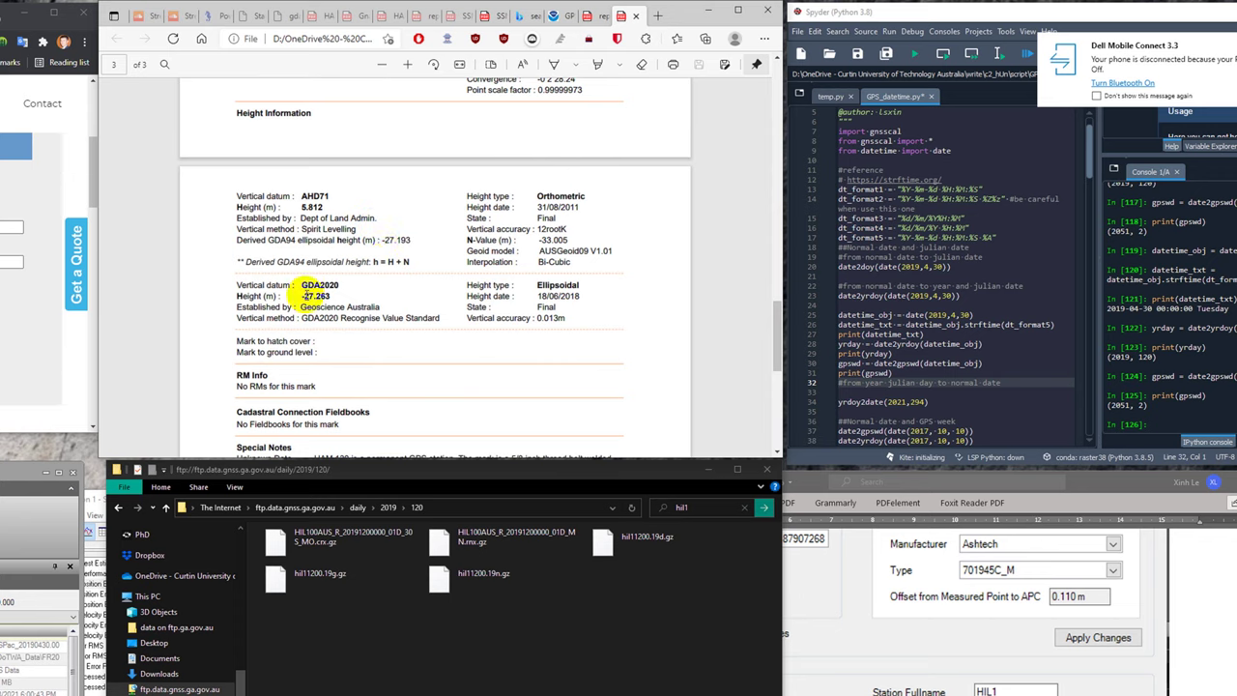
drag(303, 296, 332, 295)
click(332, 294)
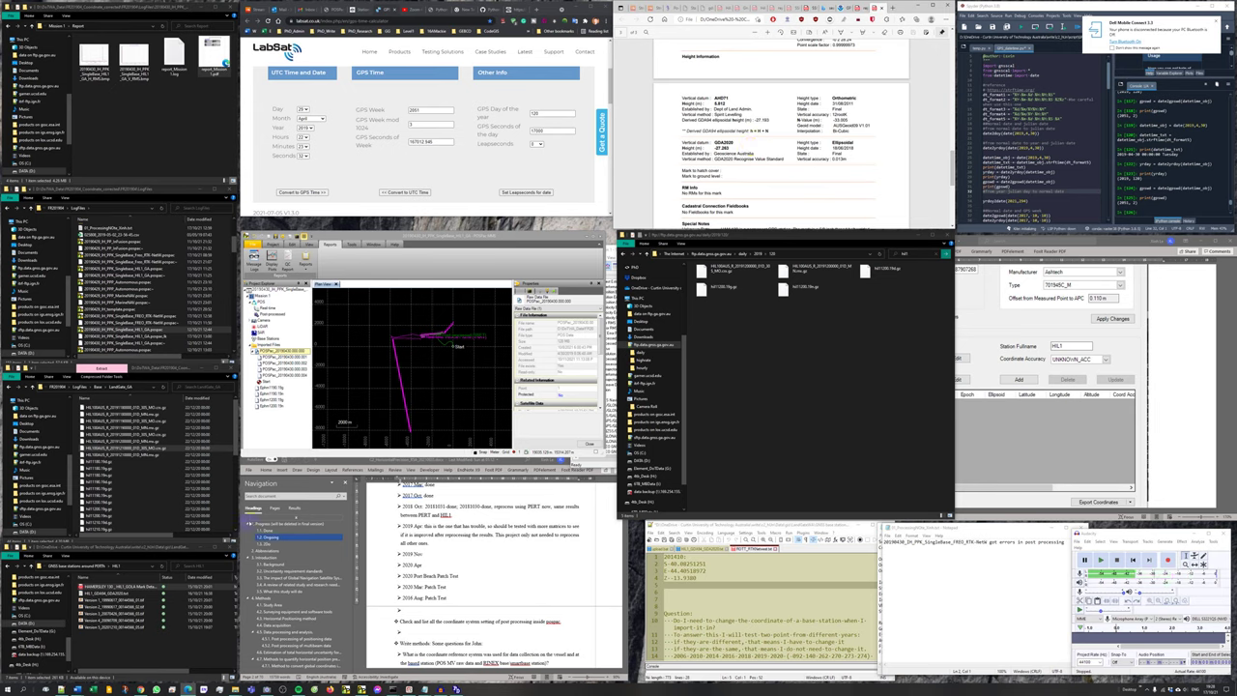
Open HIL1_GDA94_GDA2020.txt from the HIL1 folder in Notepad and find the notes on the point's coordinates changing over time.
click(112, 594)
double_click(111, 596)
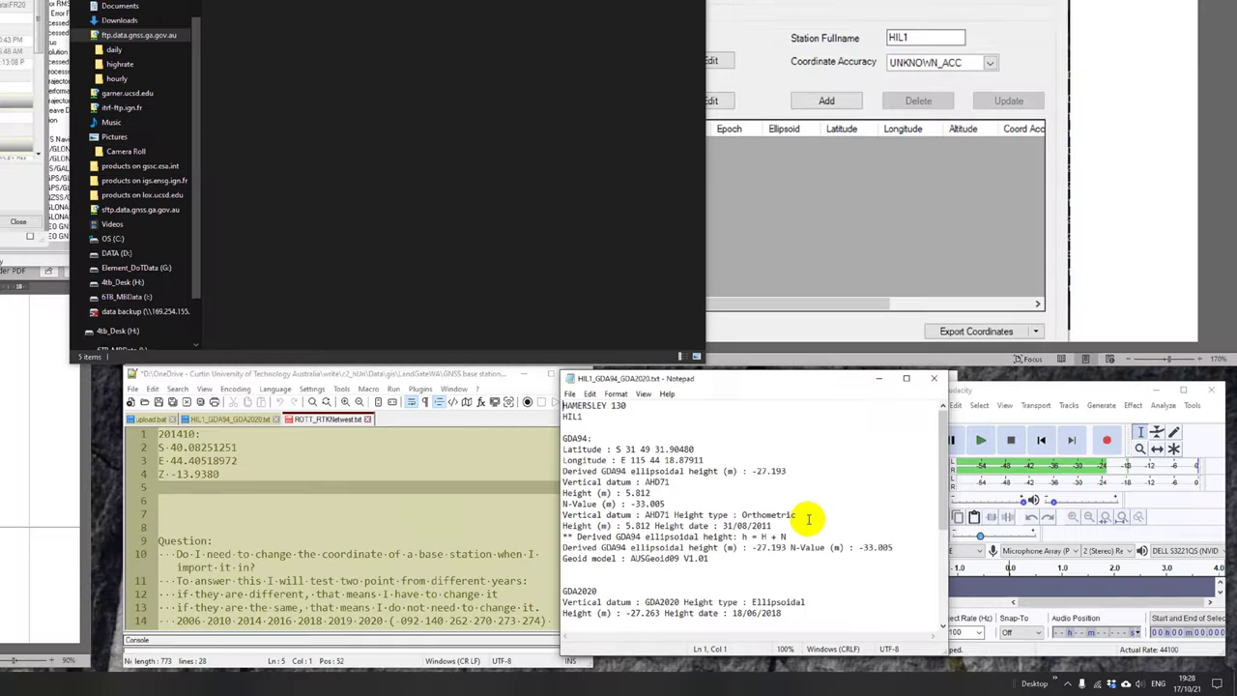
click(1007, 599)
scroll(780, 502, down, 6)
click(706, 552)
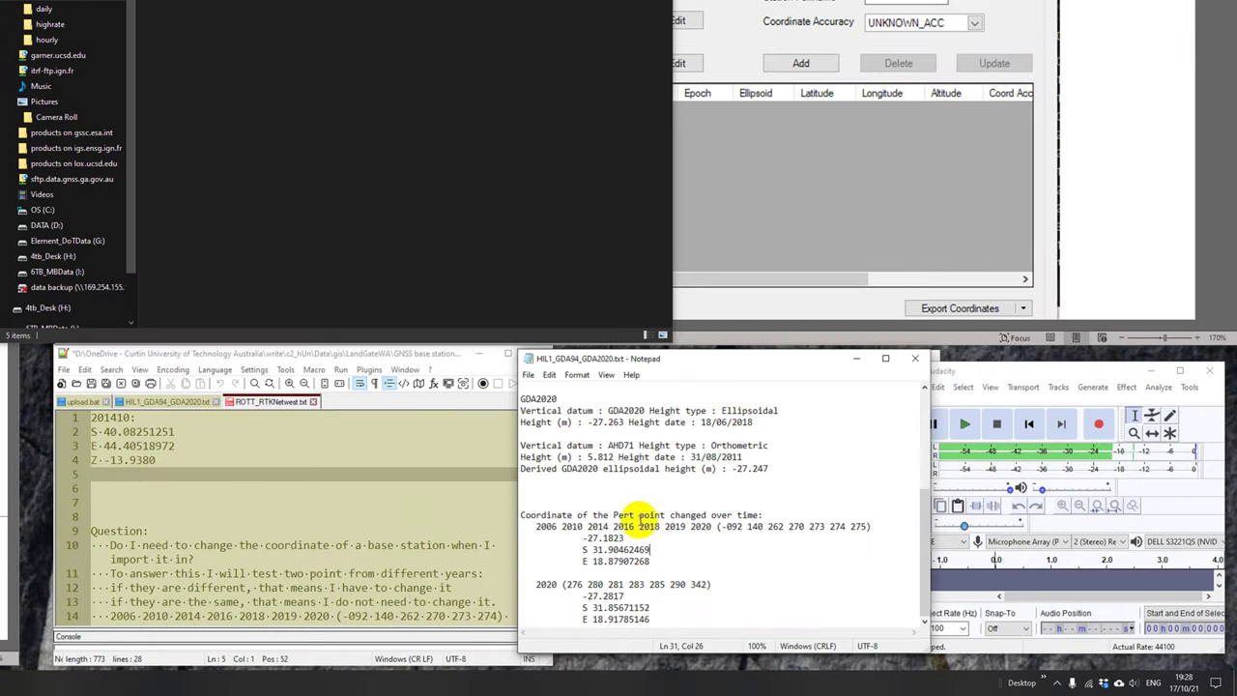
Compare the years and day numbers listed for the two coordinate sets in the HIL1 notes.
drag(535, 526, 661, 527)
click(865, 527)
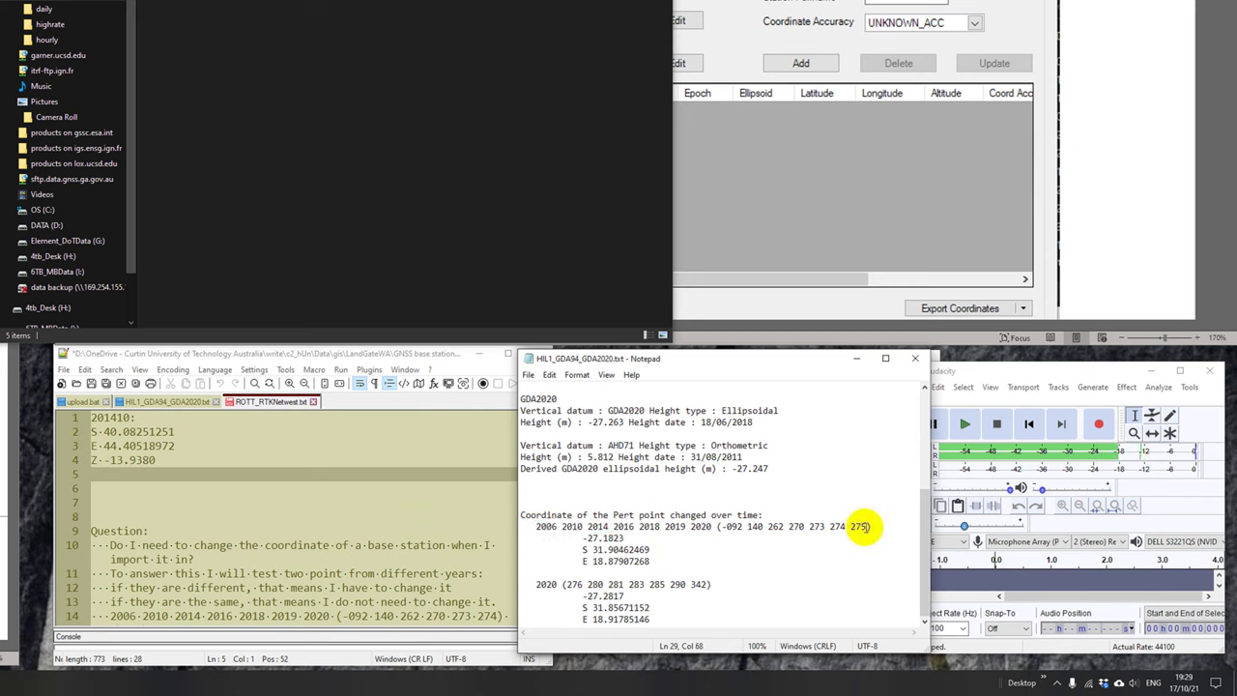
drag(867, 527, 857, 527)
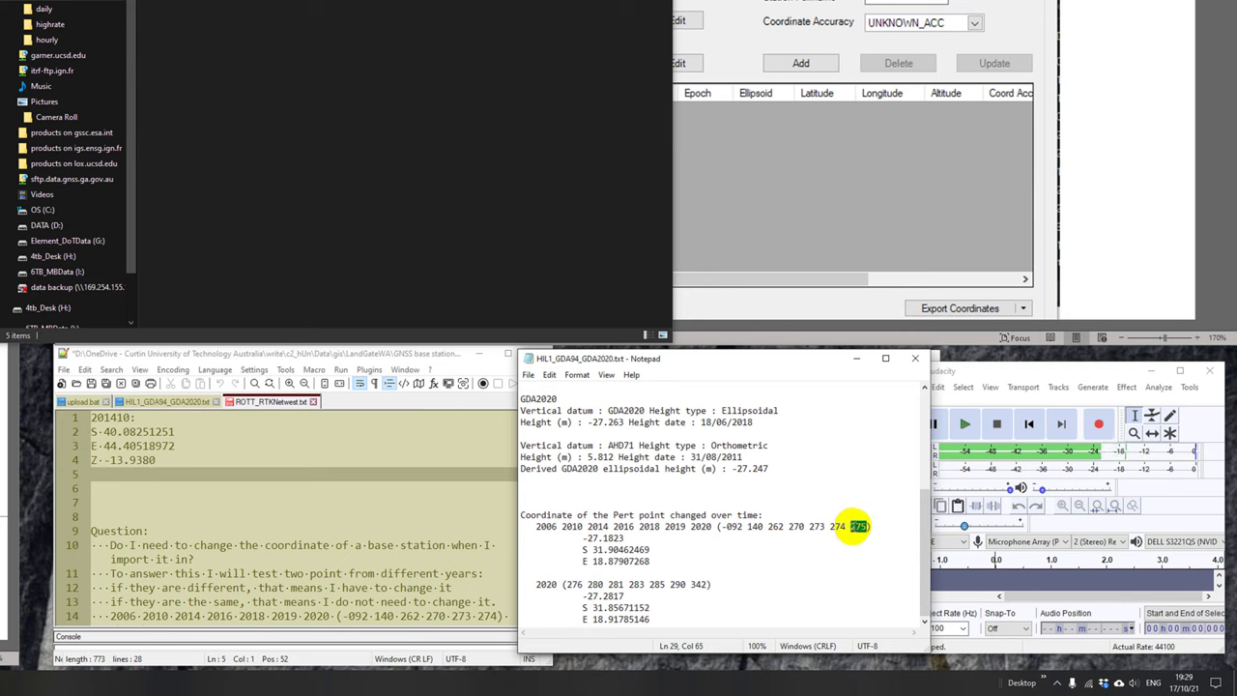
click(865, 526)
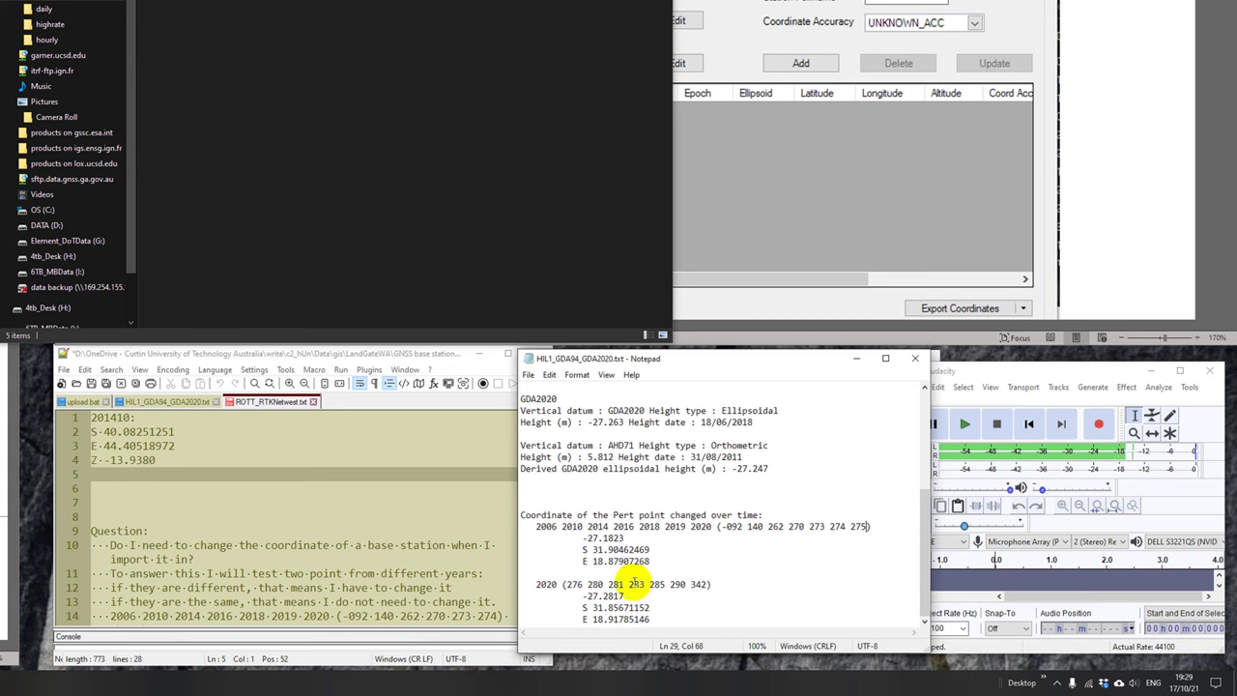
double_click(572, 585)
drag(574, 584, 577, 584)
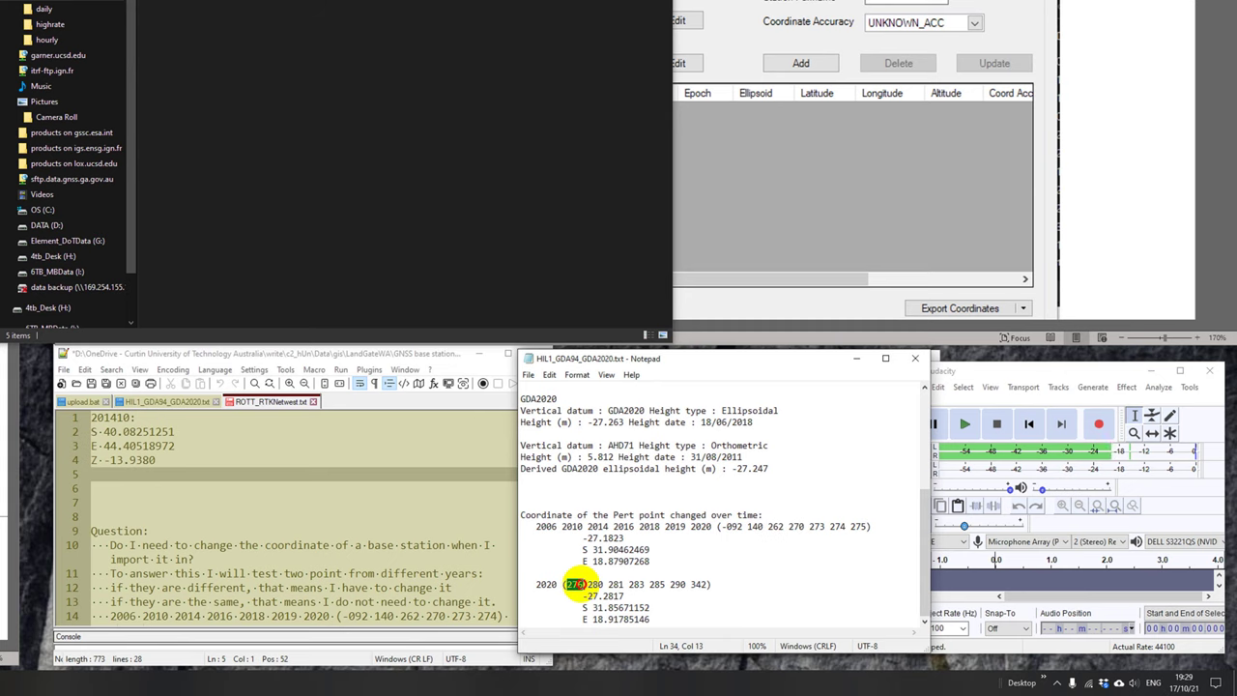
click(562, 584)
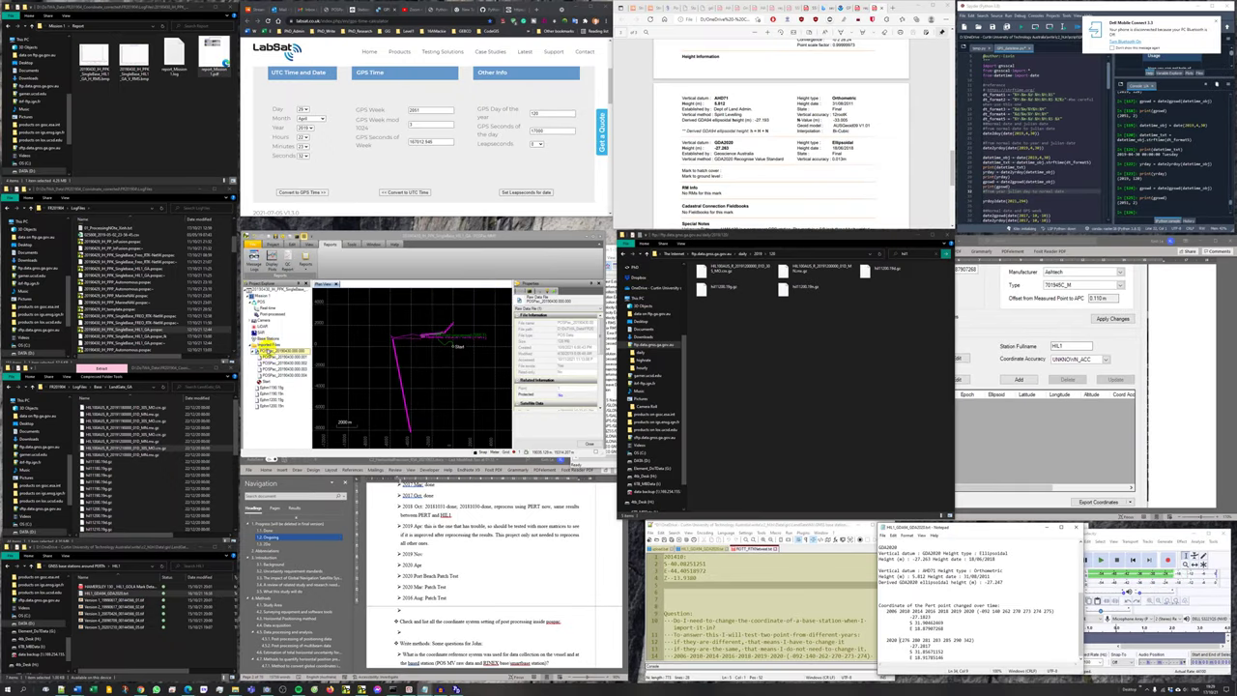
Switch to the POSPac project and undo the last change to restore the HIL1 base station.
right_click(266, 337)
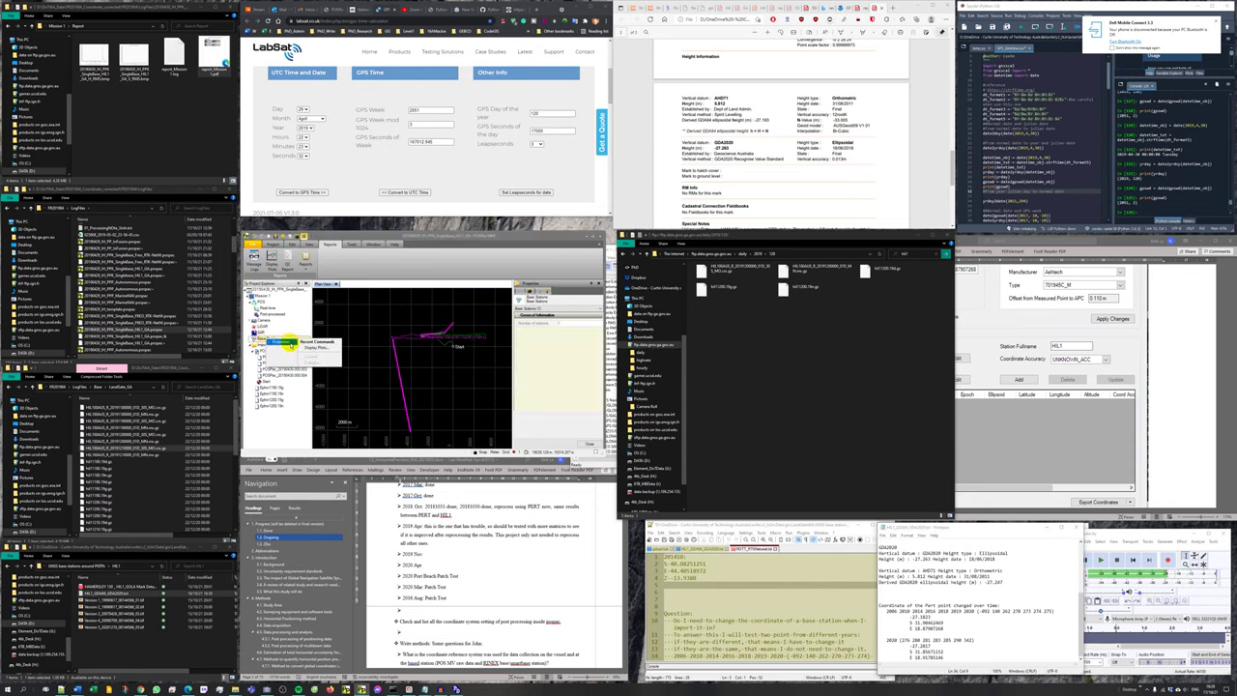
click(266, 378)
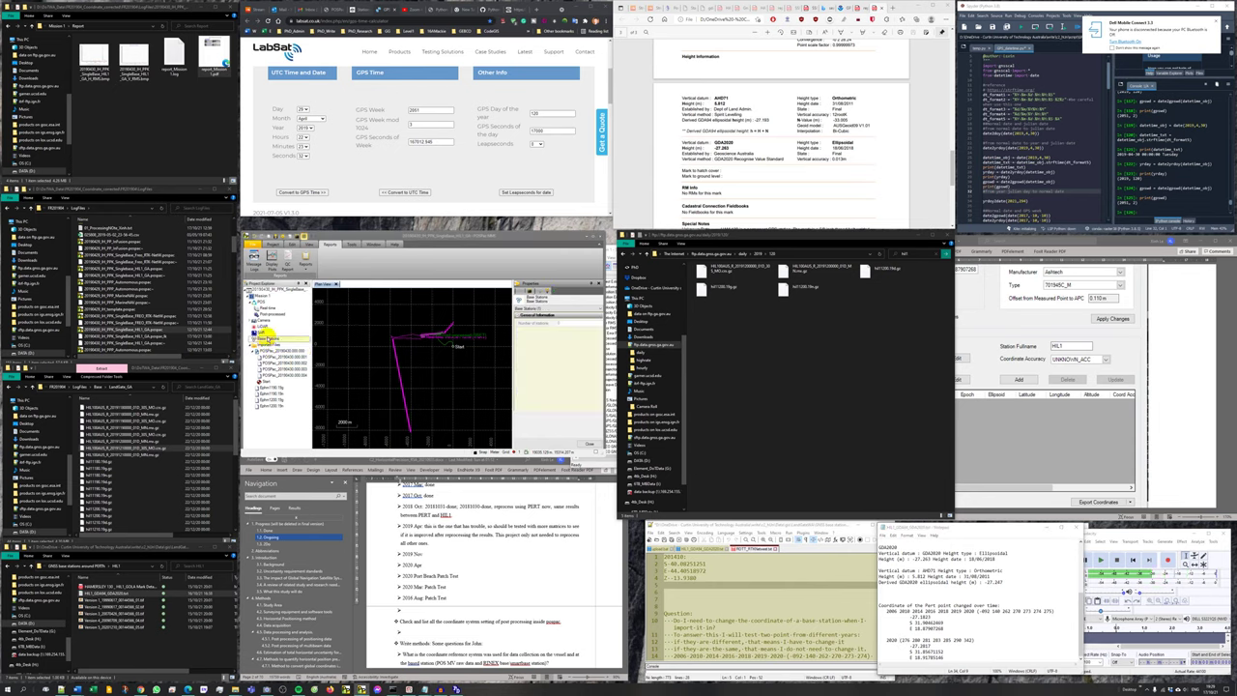
click(255, 237)
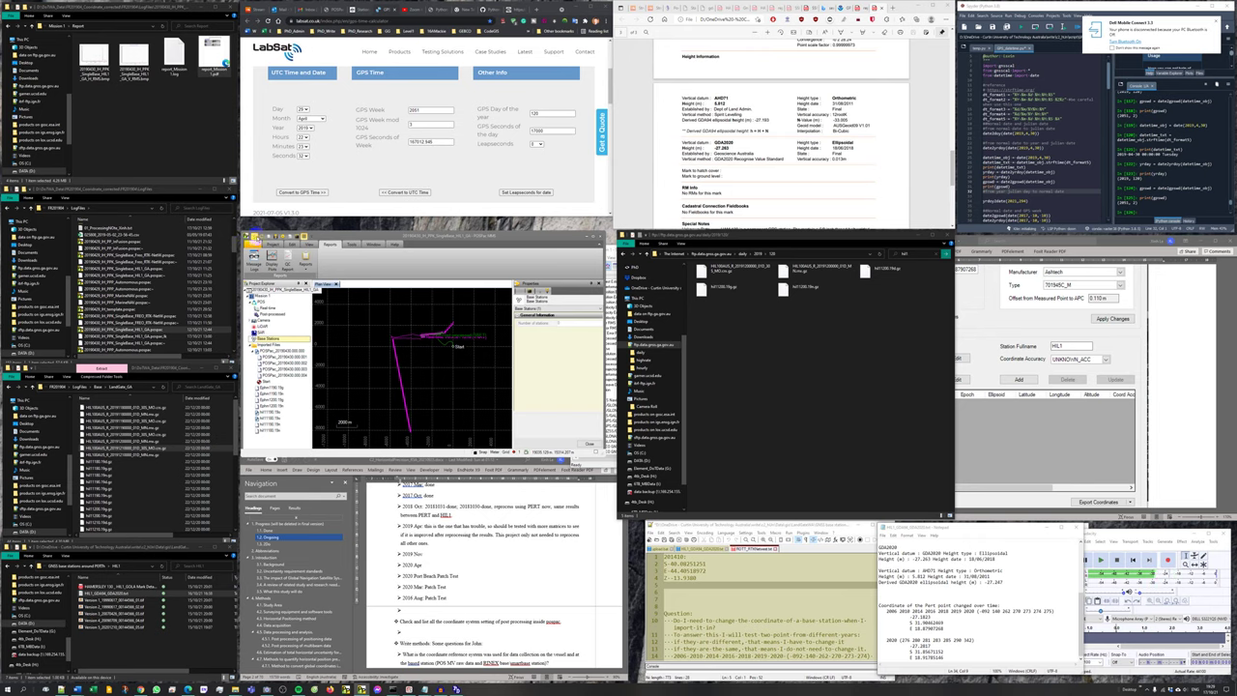
Open the Coordinate Manager for the HIL1 base station and enlarge it to show more columns of the station database.
right_click(267, 339)
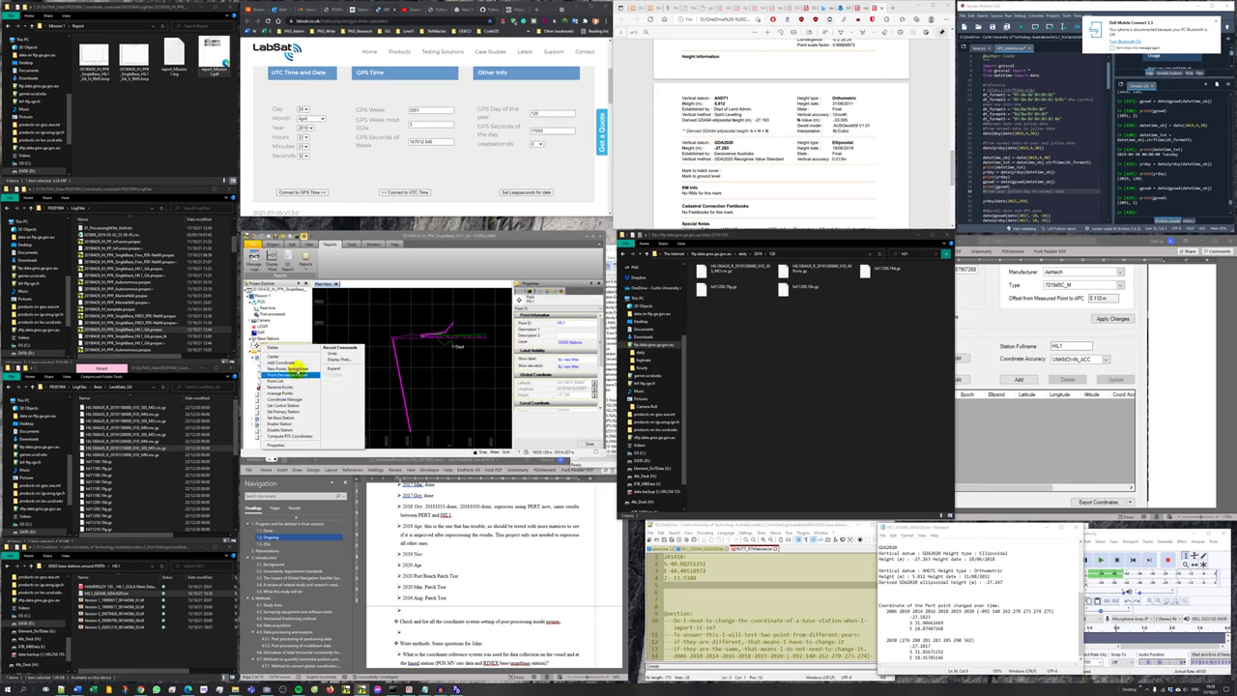
click(288, 398)
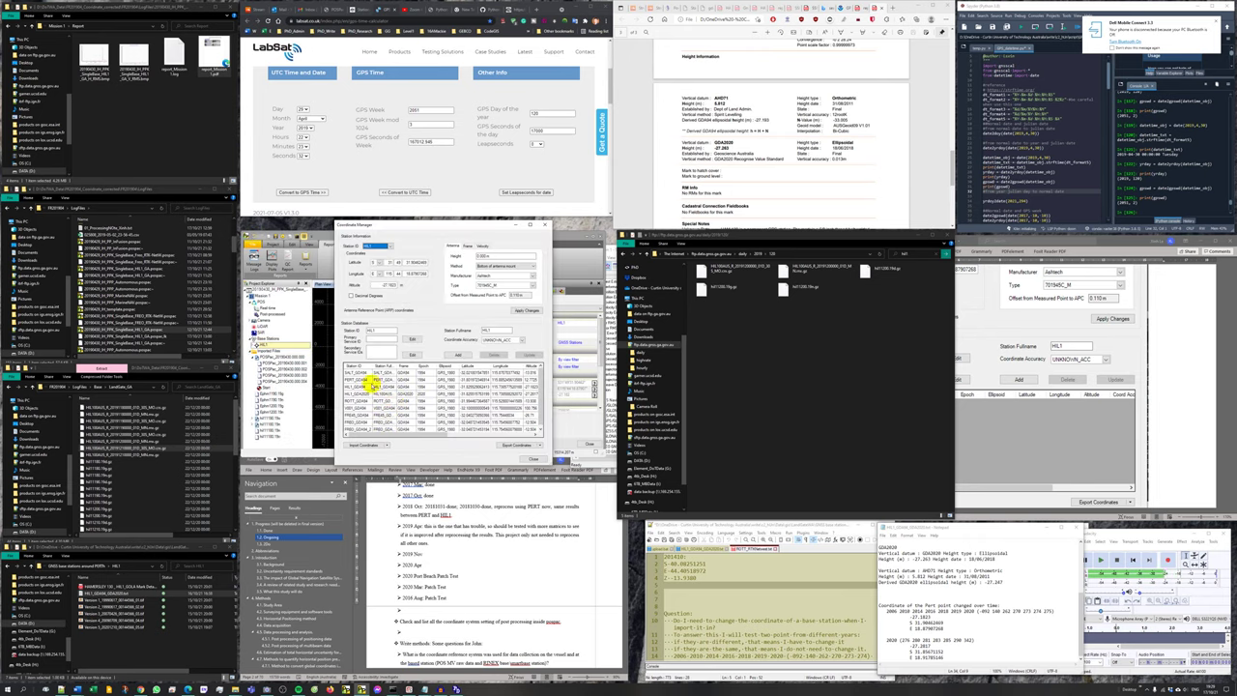
drag(552, 464, 692, 479)
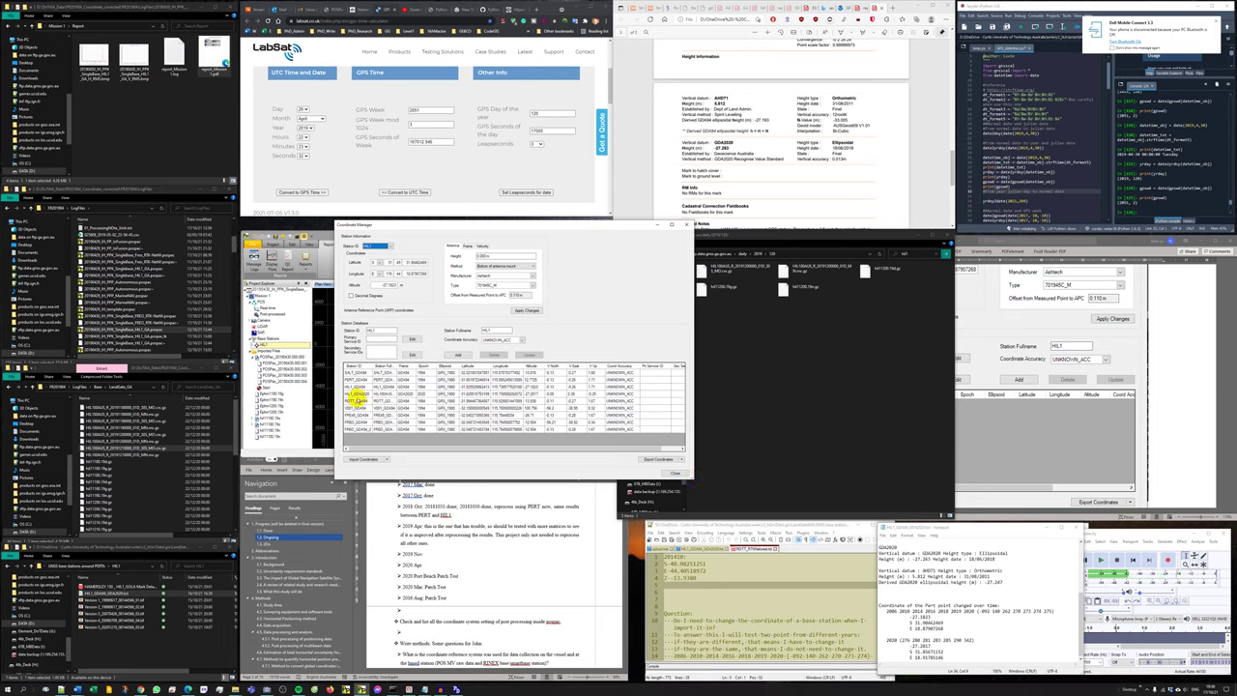
Compare the coordinates, frame and epoch of the HIL1_GDA94 and HIL1_GDA2020 entries in the station database.
click(358, 387)
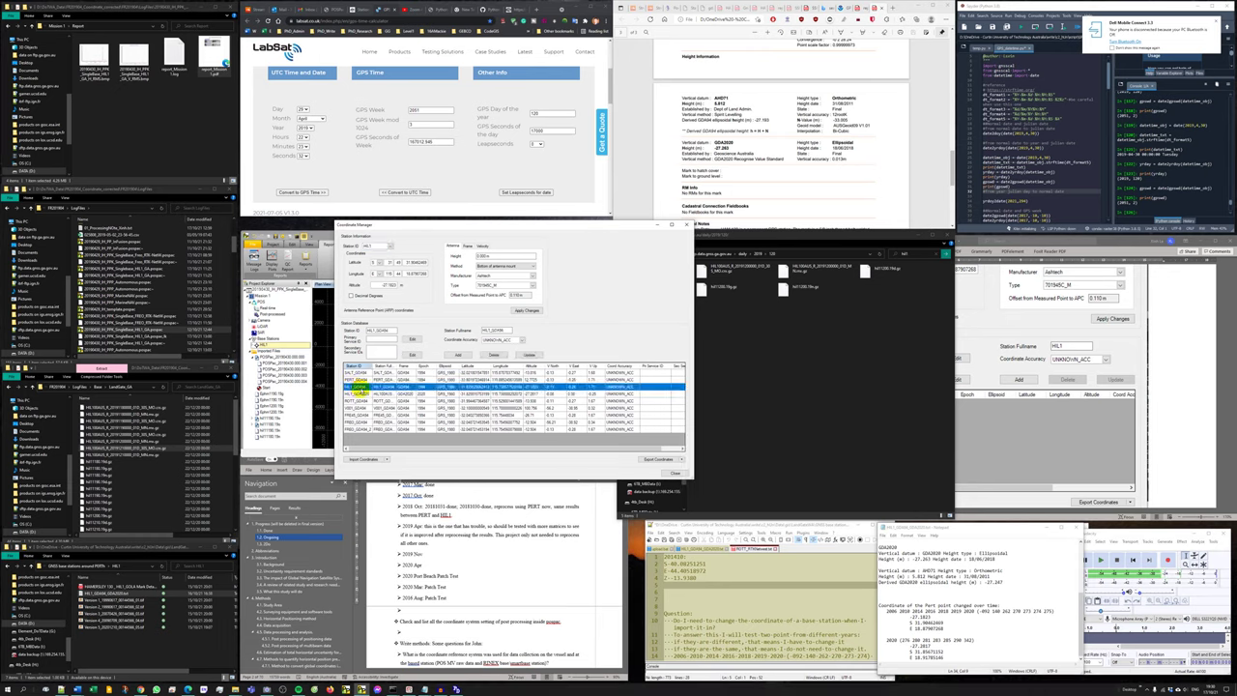
click(468, 247)
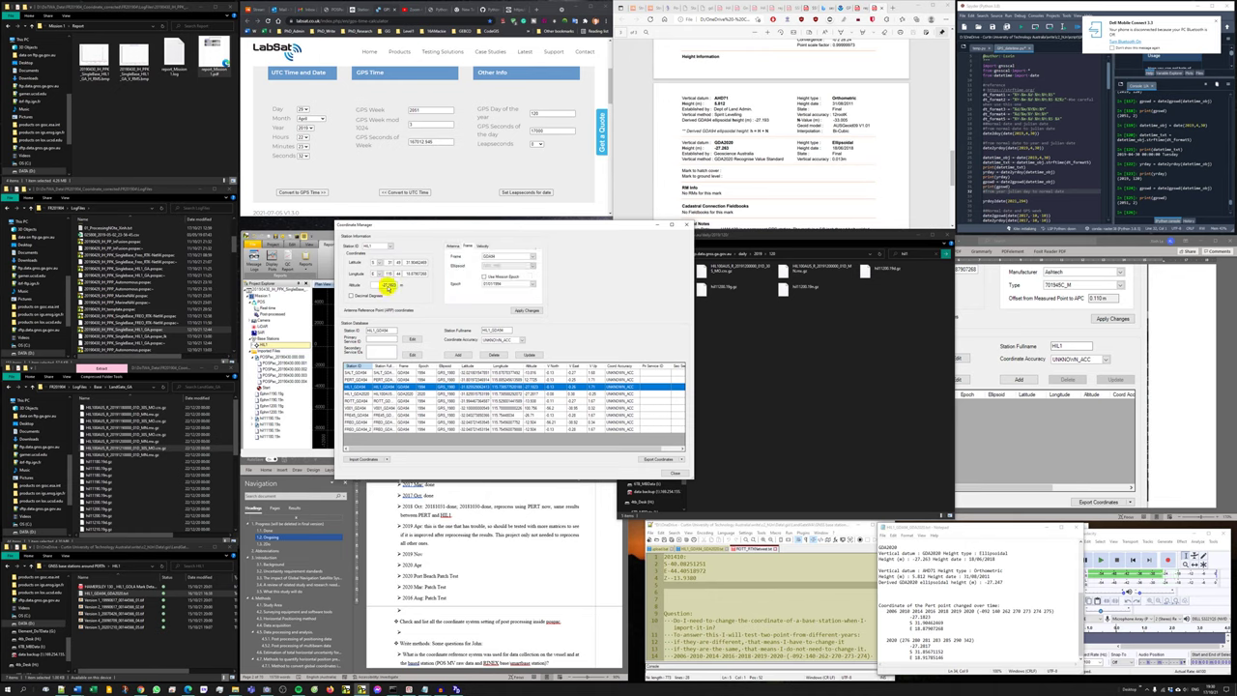
click(359, 395)
click(359, 387)
click(359, 394)
click(359, 386)
click(359, 395)
click(359, 386)
click(360, 395)
click(359, 387)
click(484, 277)
In the Edge browser, close the tabs after gda-v_2.4_0.pdf and show the Geocentric Datum of Australia 2020 Technical Manual.
click(774, 8)
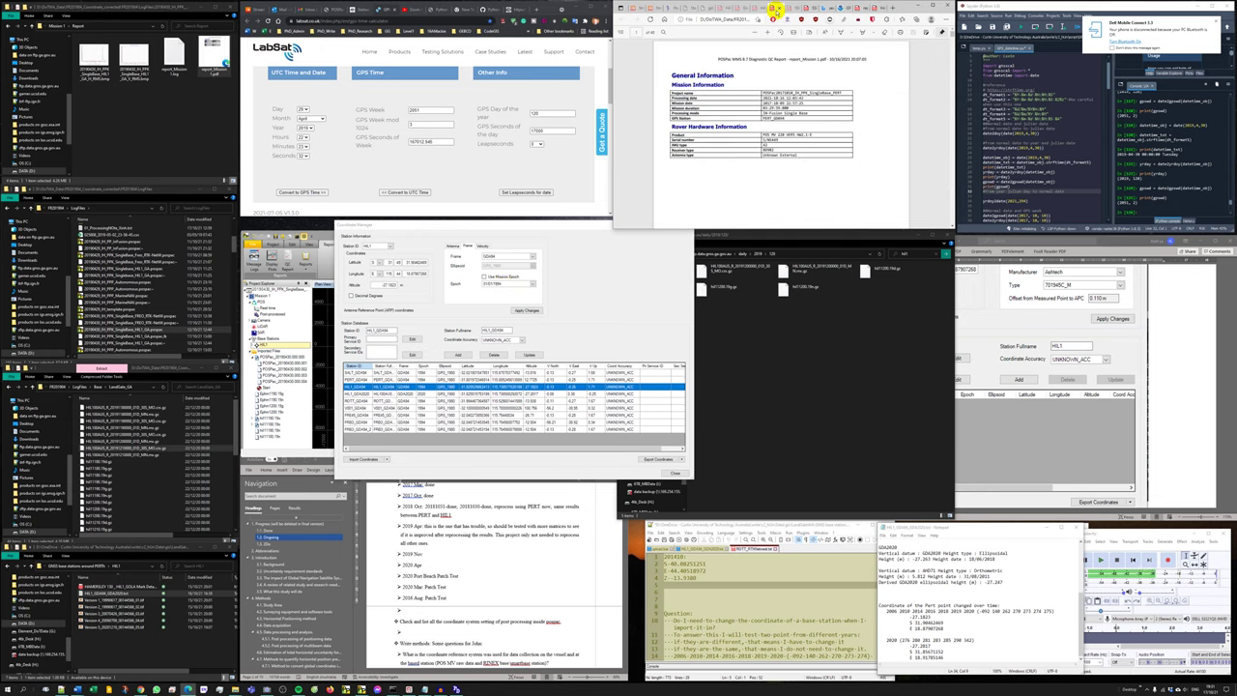
click(876, 9)
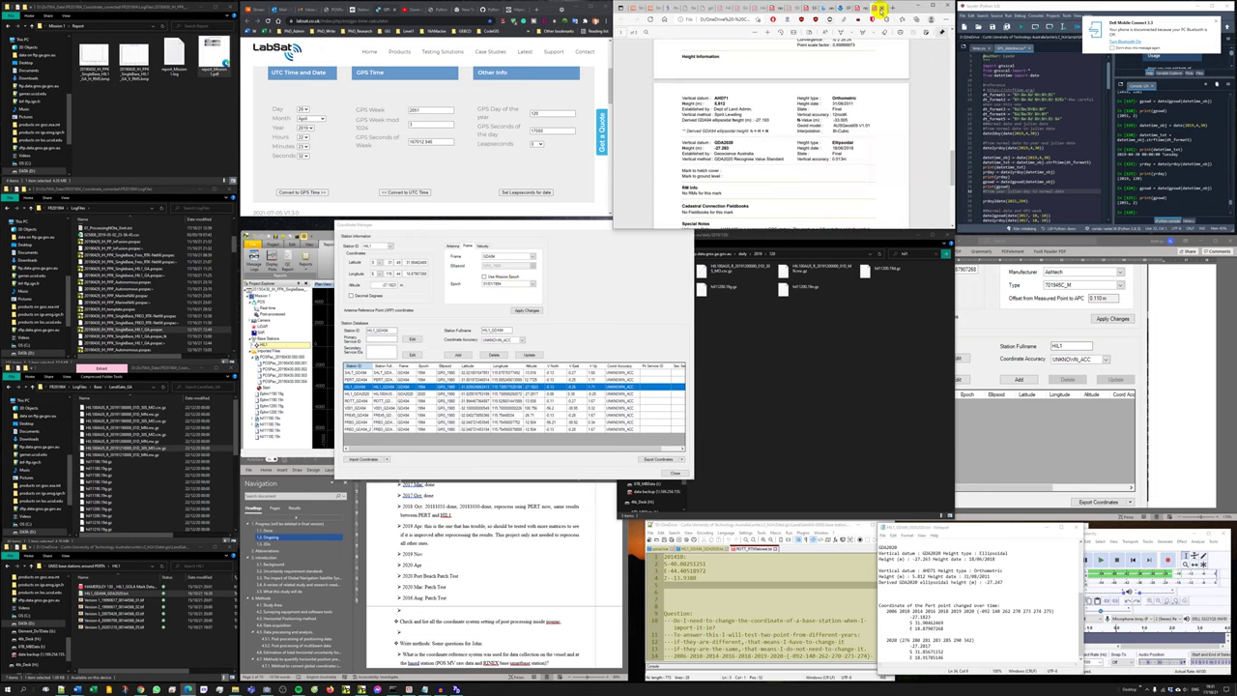
click(882, 8)
click(883, 9)
click(883, 8)
click(883, 8)
click(880, 9)
click(817, 9)
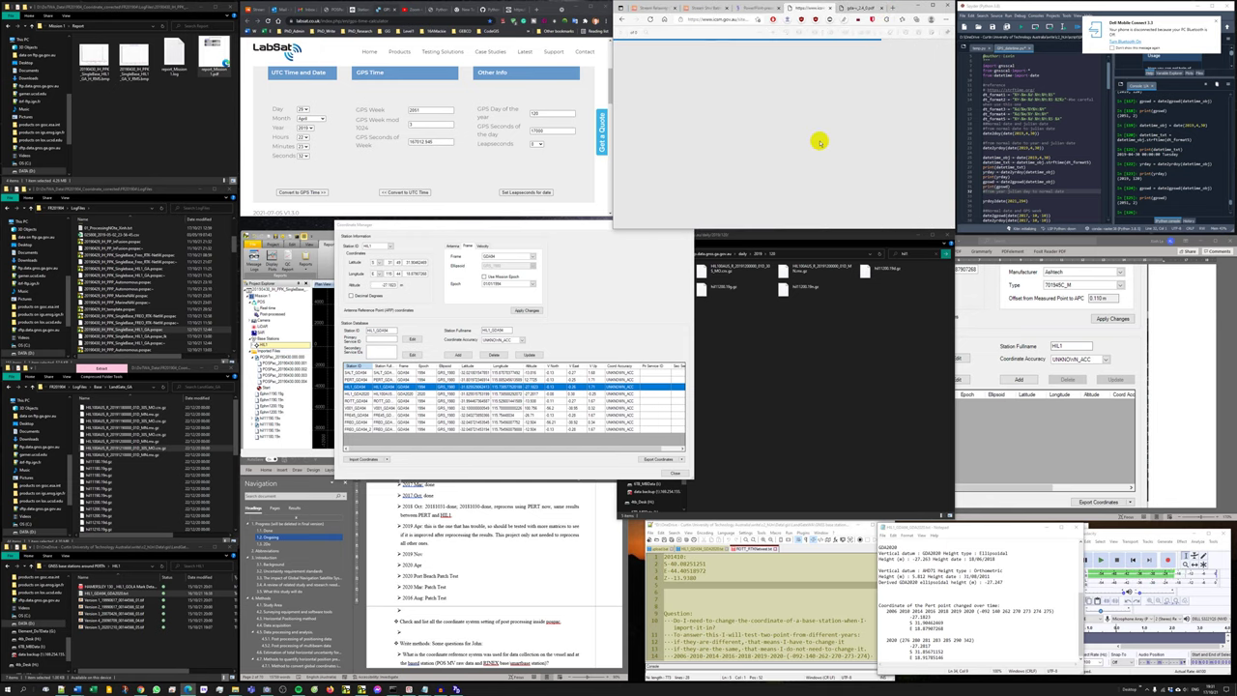
Search the GDA2020 manual for "itrf" to check the datum's reference frame and epoch, and compare them with the HIL1_GDA2020 station entry.
key(ctrl+f)
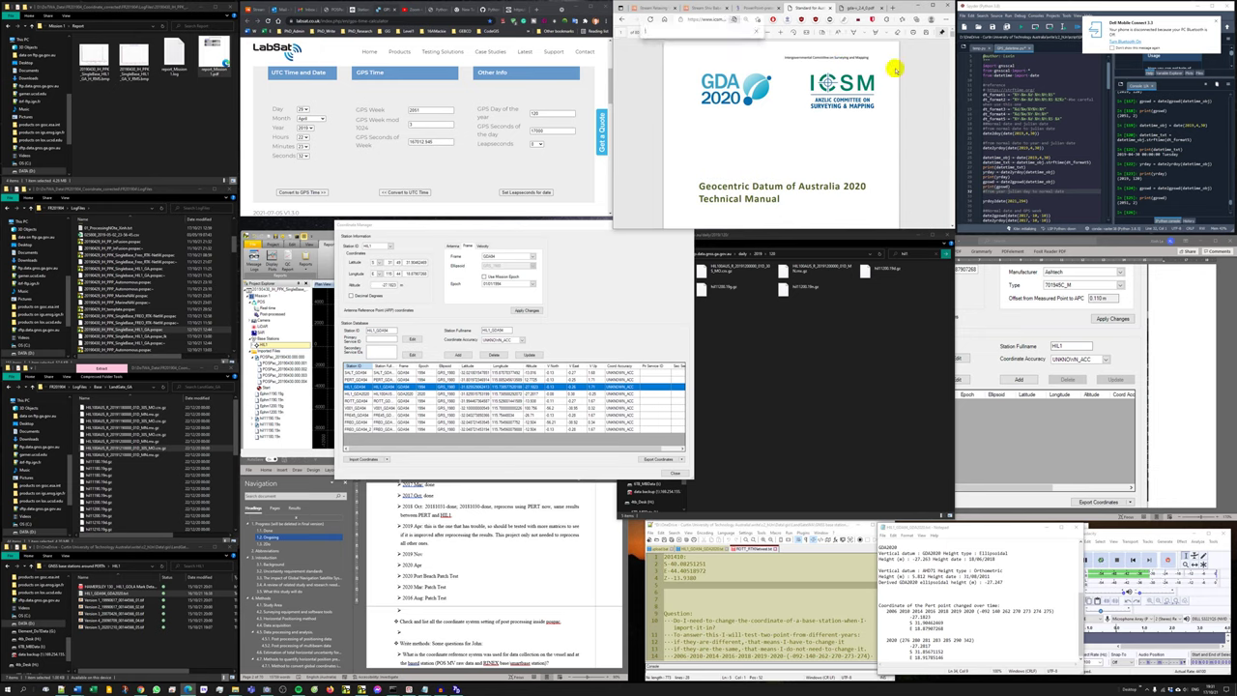
text(itrf)
key(Return)
key(Return)
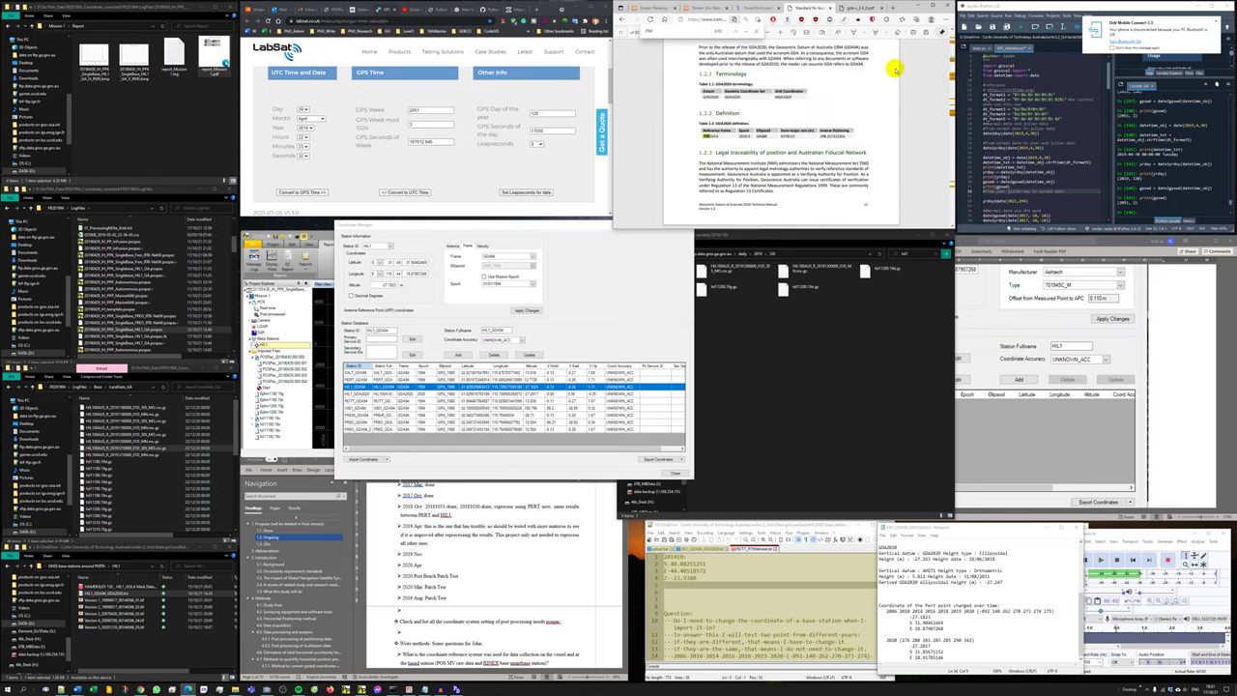
scroll(721, 147, up, 1)
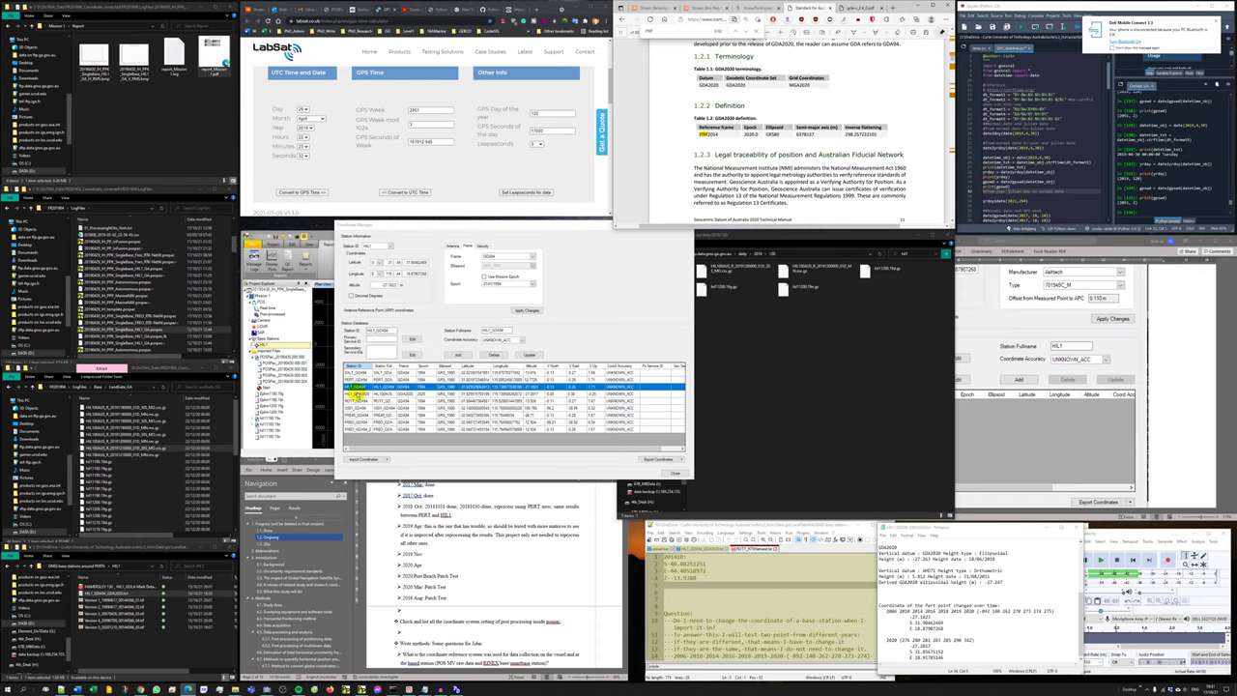
click(355, 392)
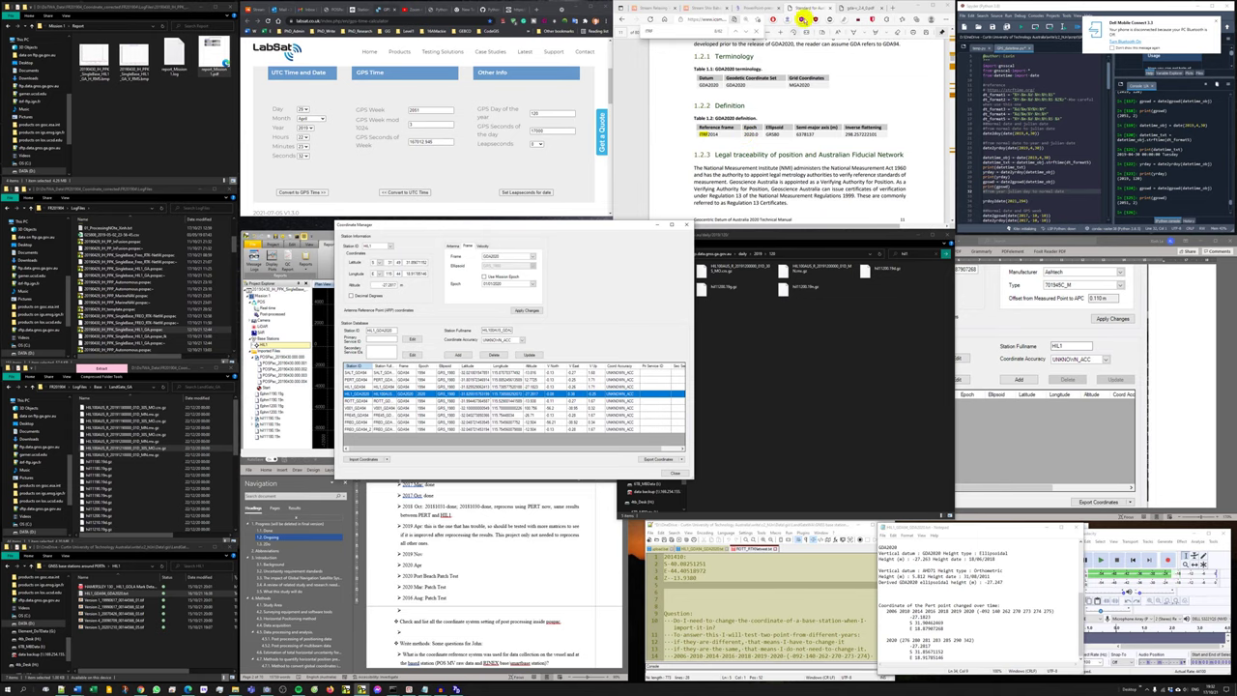
Find the ITRF reference frame and epoch of GDA94 in gda-v_2.4_0.pdf and compare them with the HIL1_GDA94 station entry.
click(856, 8)
key(ctrl+f)
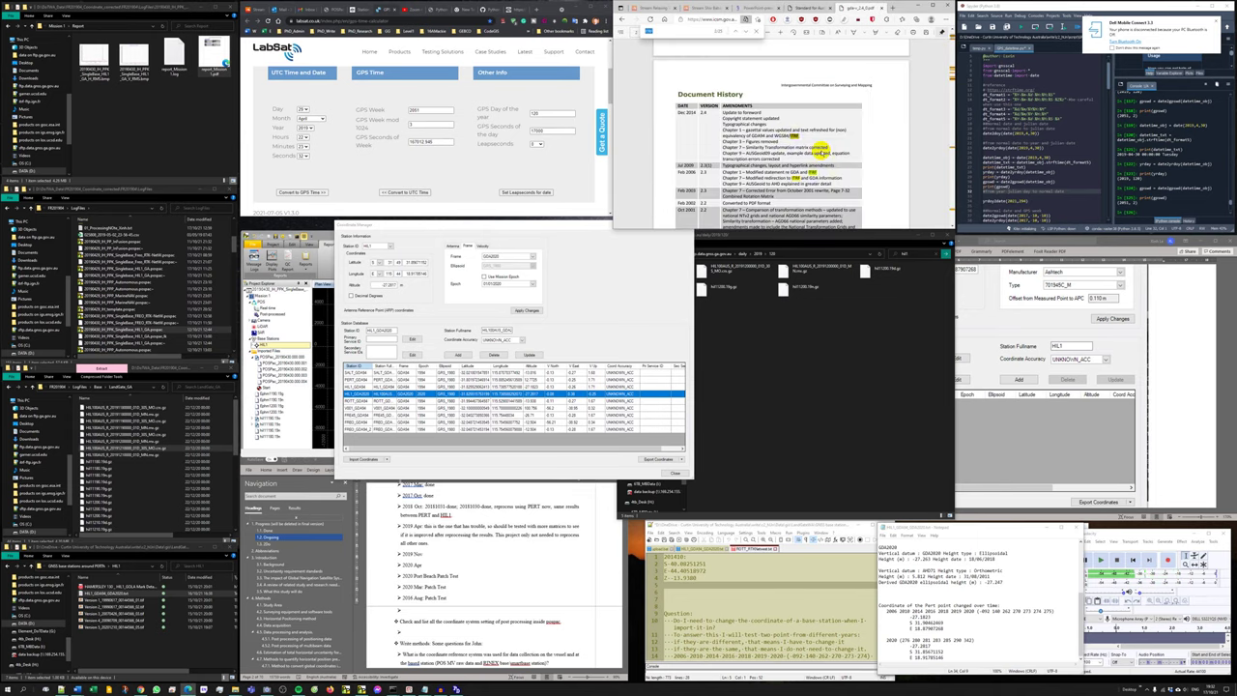
scroll(817, 153, down, 10)
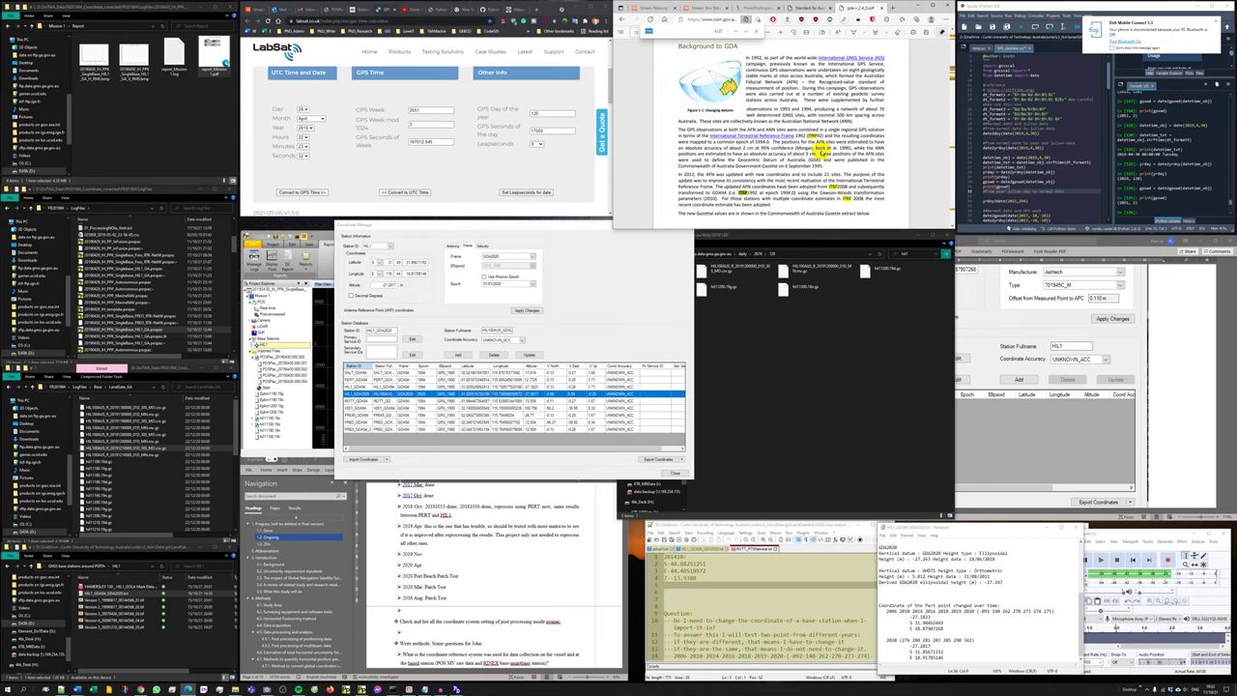
scroll(821, 153, down, 15)
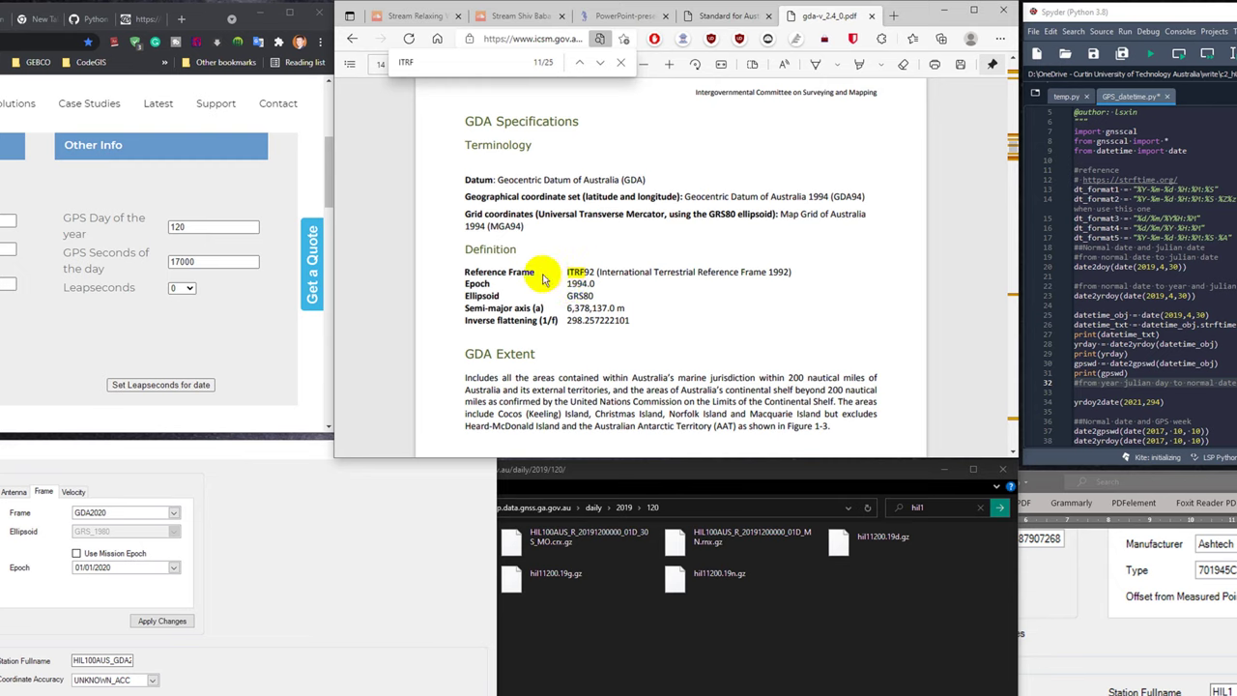
double_click(577, 271)
click(578, 274)
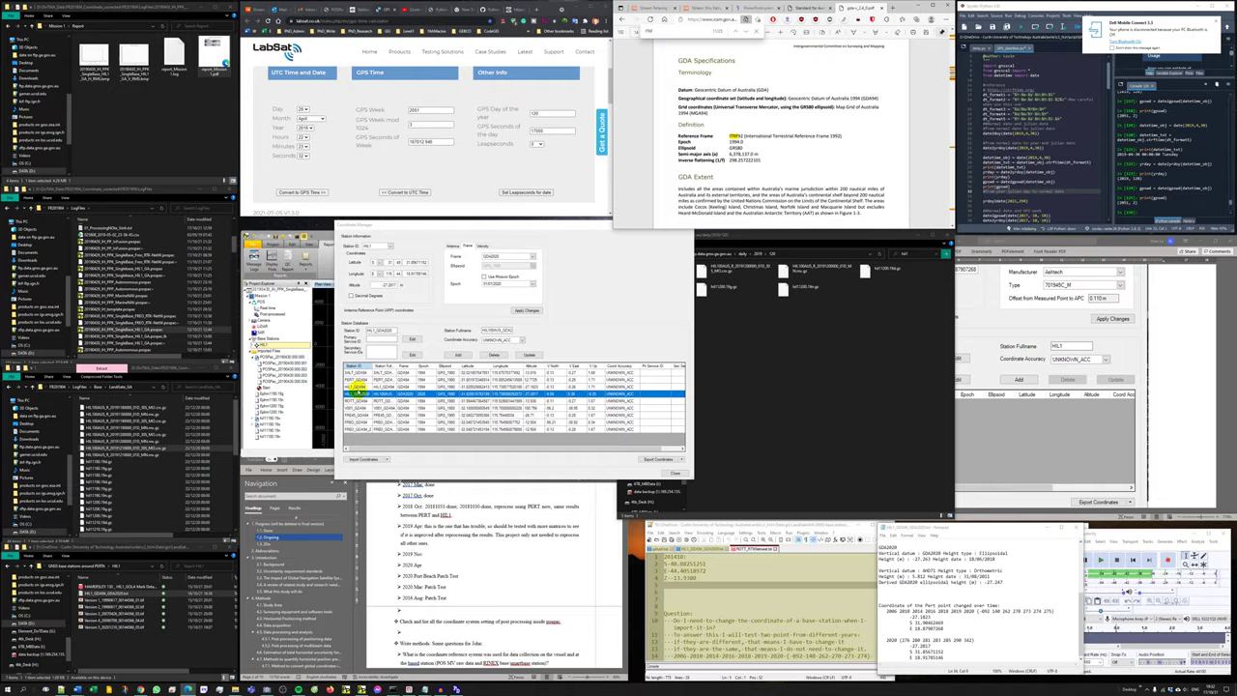
click(359, 387)
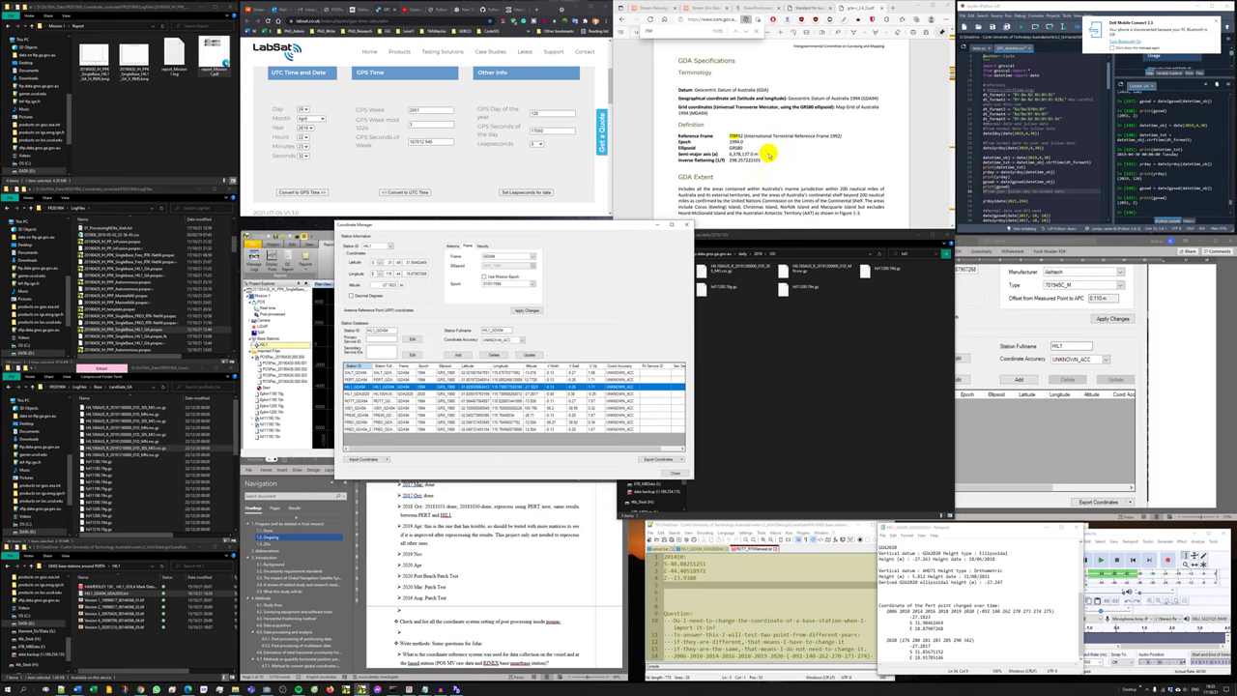
click(769, 155)
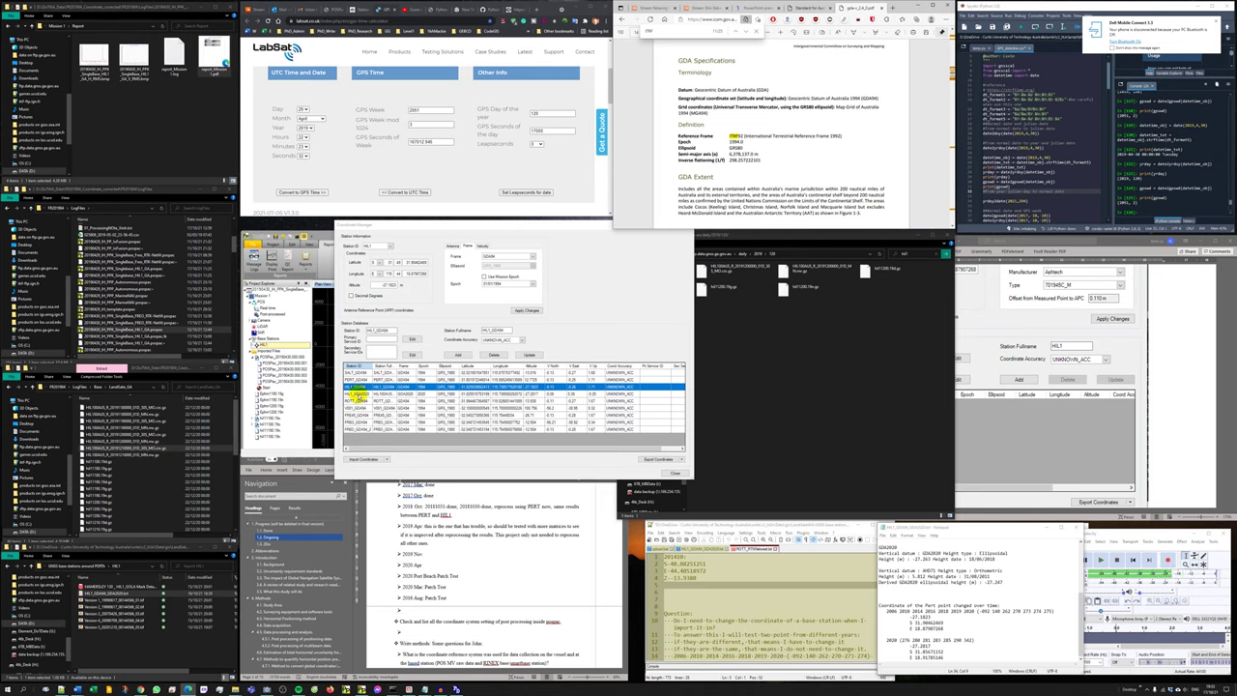
Close the Coordinate Manager without applying the modified HIL1 coordinates.
drag(594, 228, 581, 247)
click(672, 246)
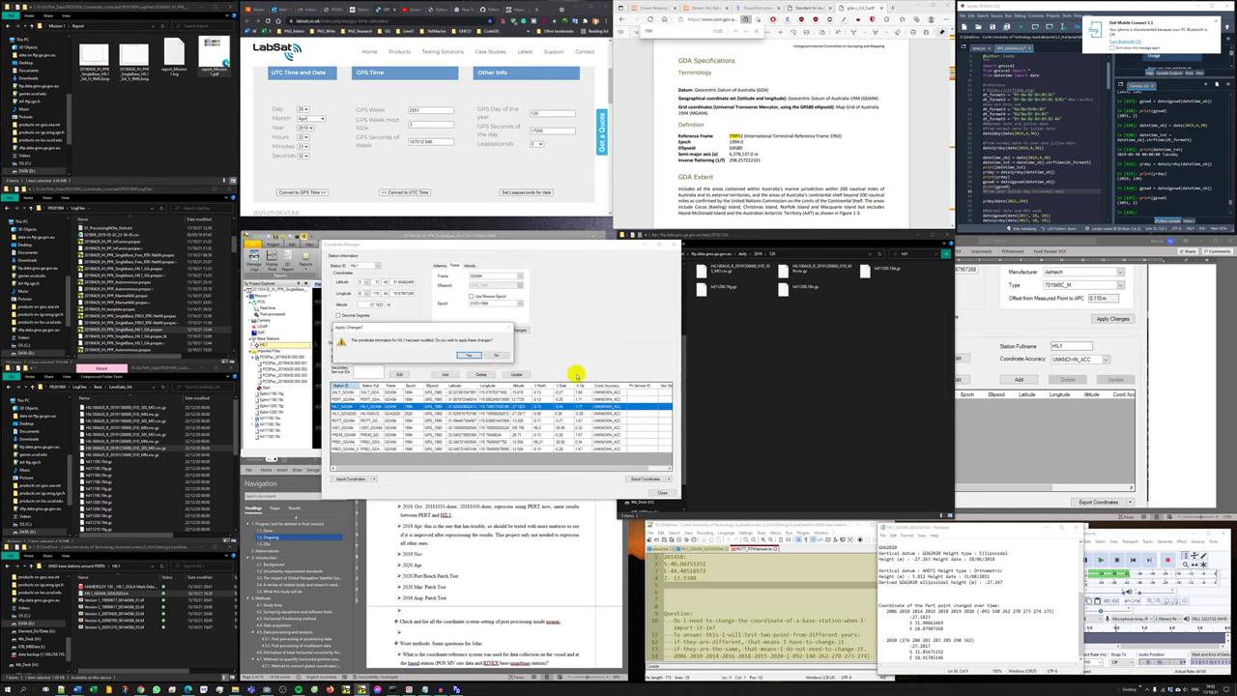
click(495, 355)
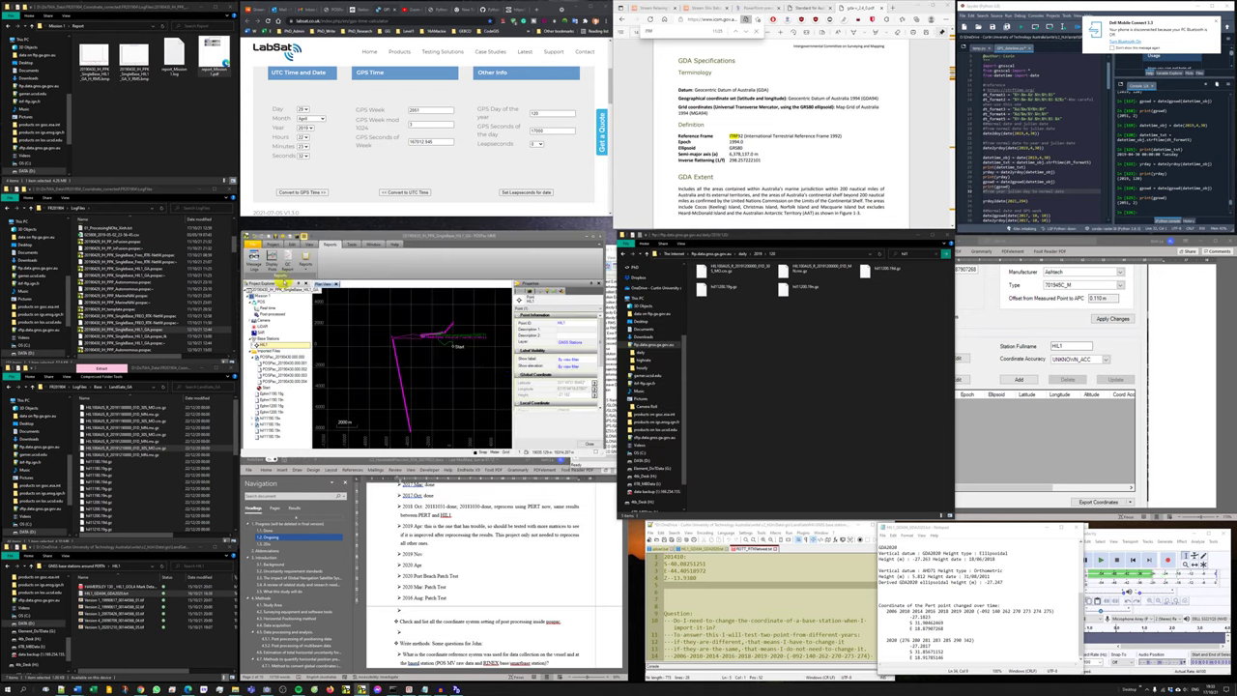
Delete the HIL1 base station from the POSPac project.
right_click(263, 343)
click(283, 350)
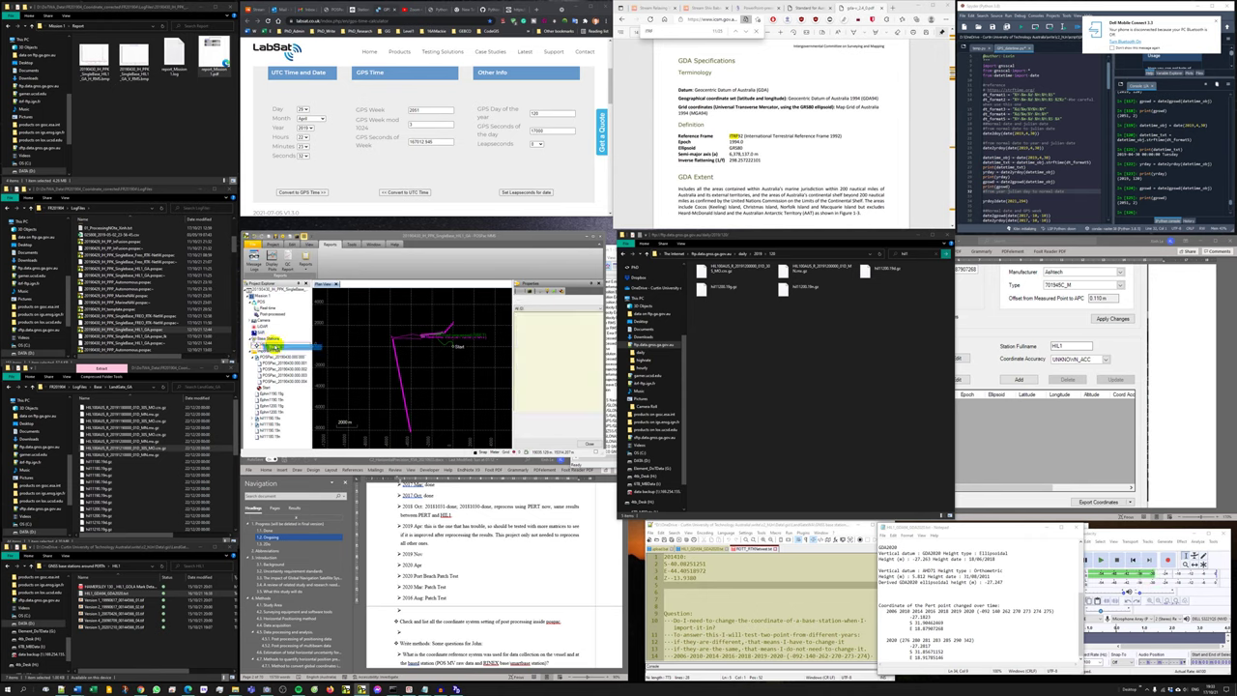
click(874, 187)
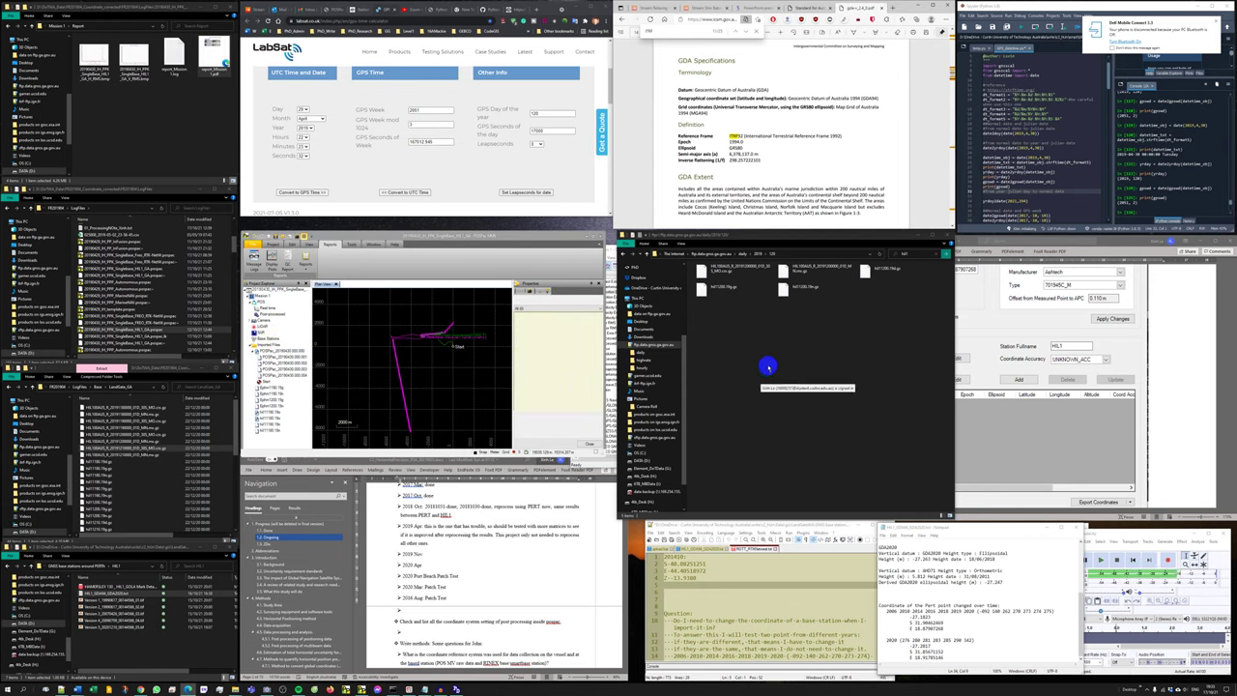
Examine the HIL1 files for day 120 of 2019 on the Geoscience Australia FTP server and the survey trajectory in the Plan View.
click(777, 349)
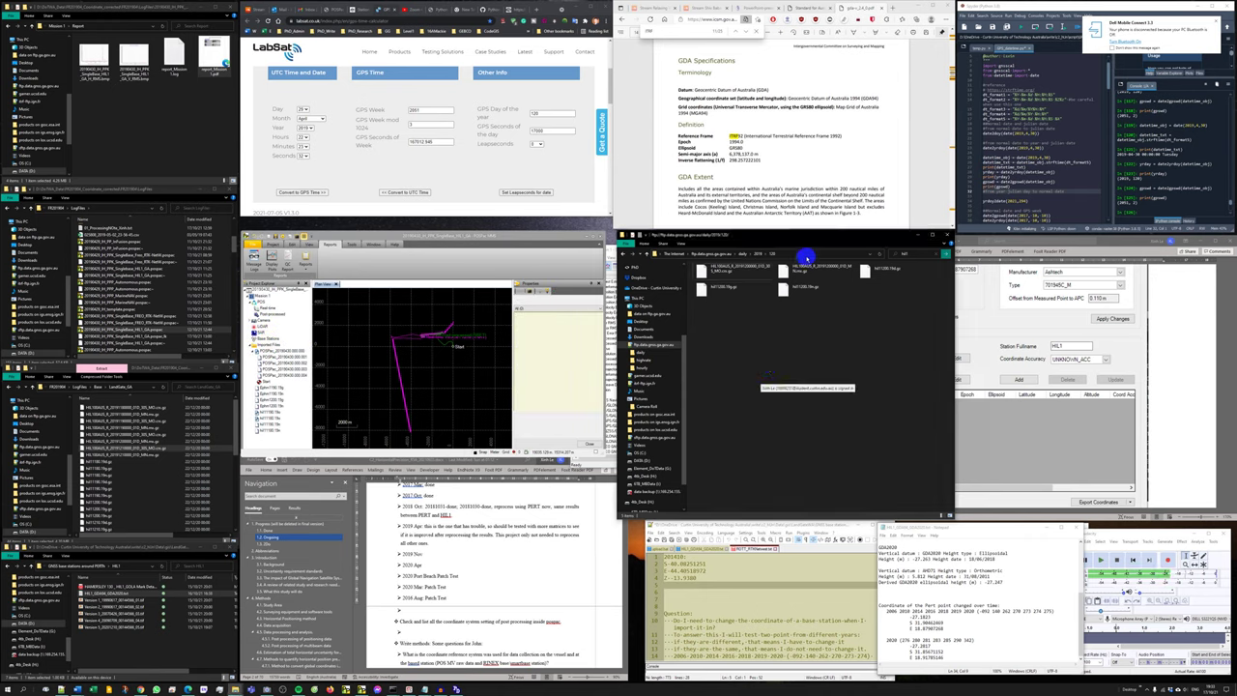
click(782, 272)
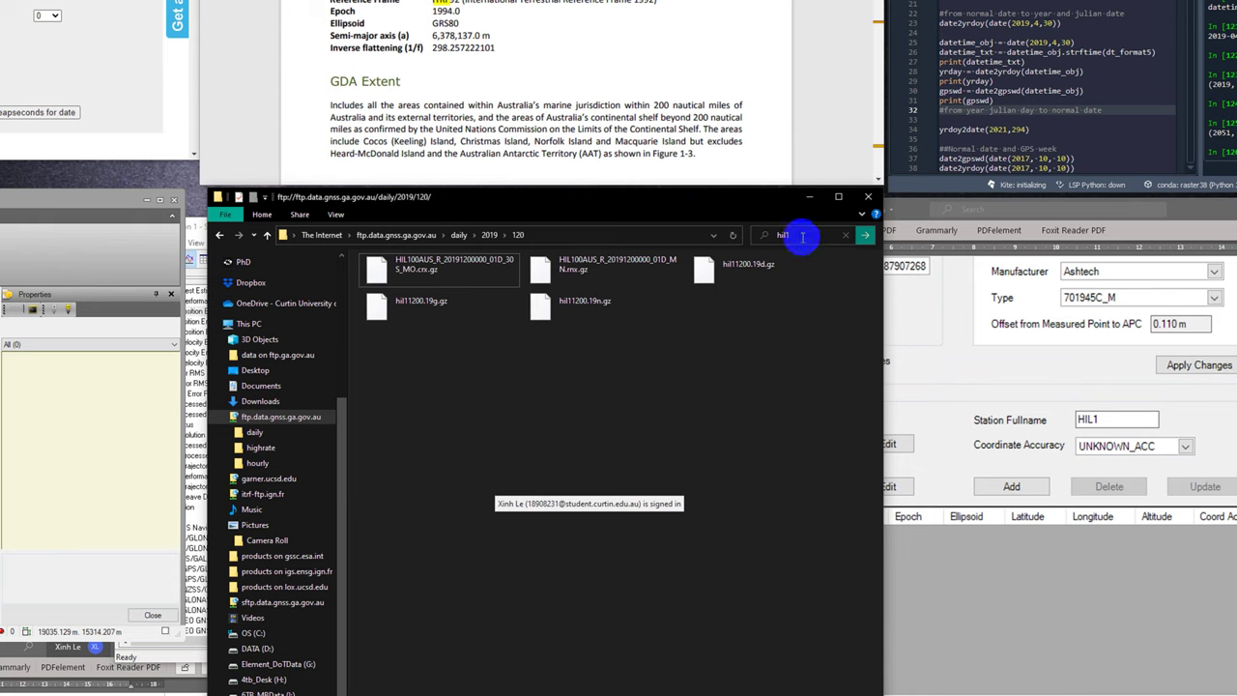
drag(768, 382, 367, 253)
click(597, 363)
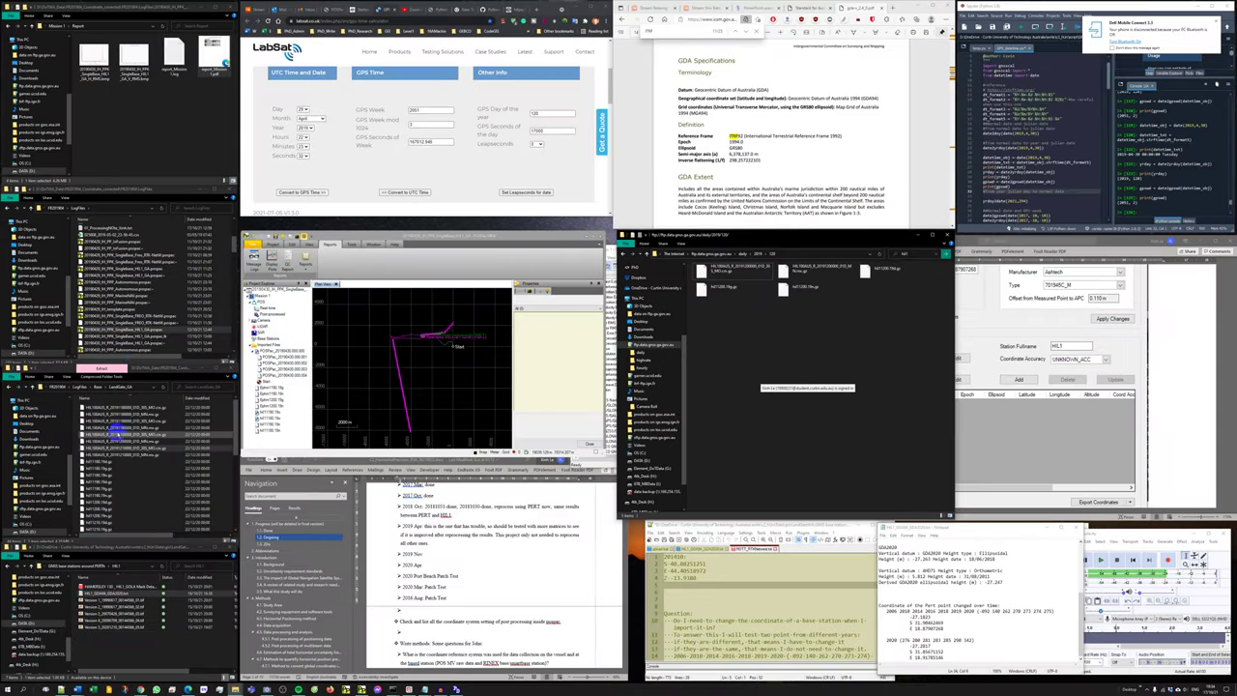
click(117, 436)
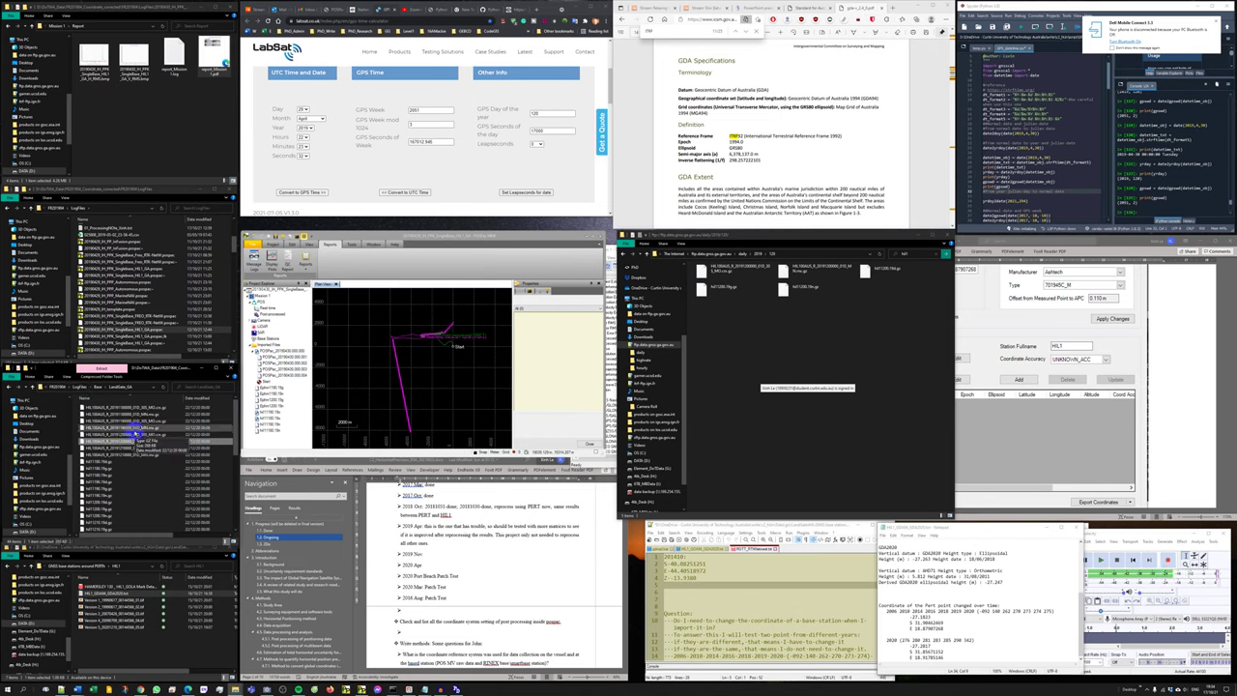
drag(441, 367, 435, 371)
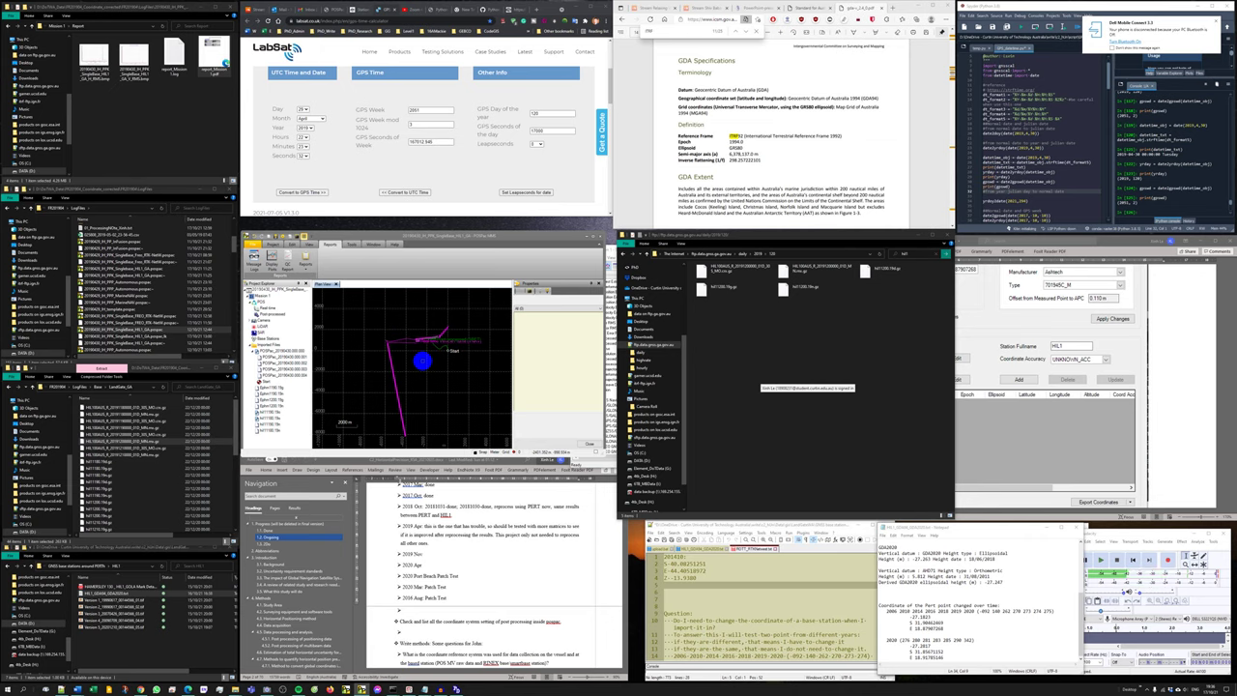
click(831, 331)
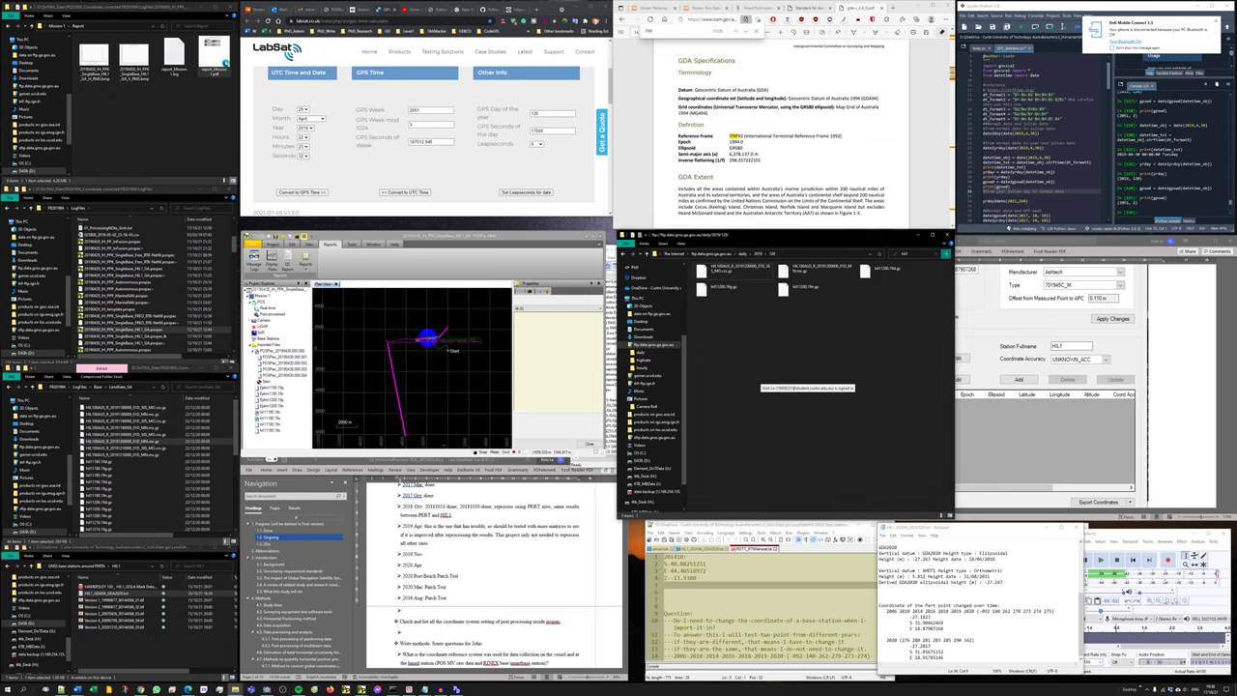
mouse_move(431, 335)
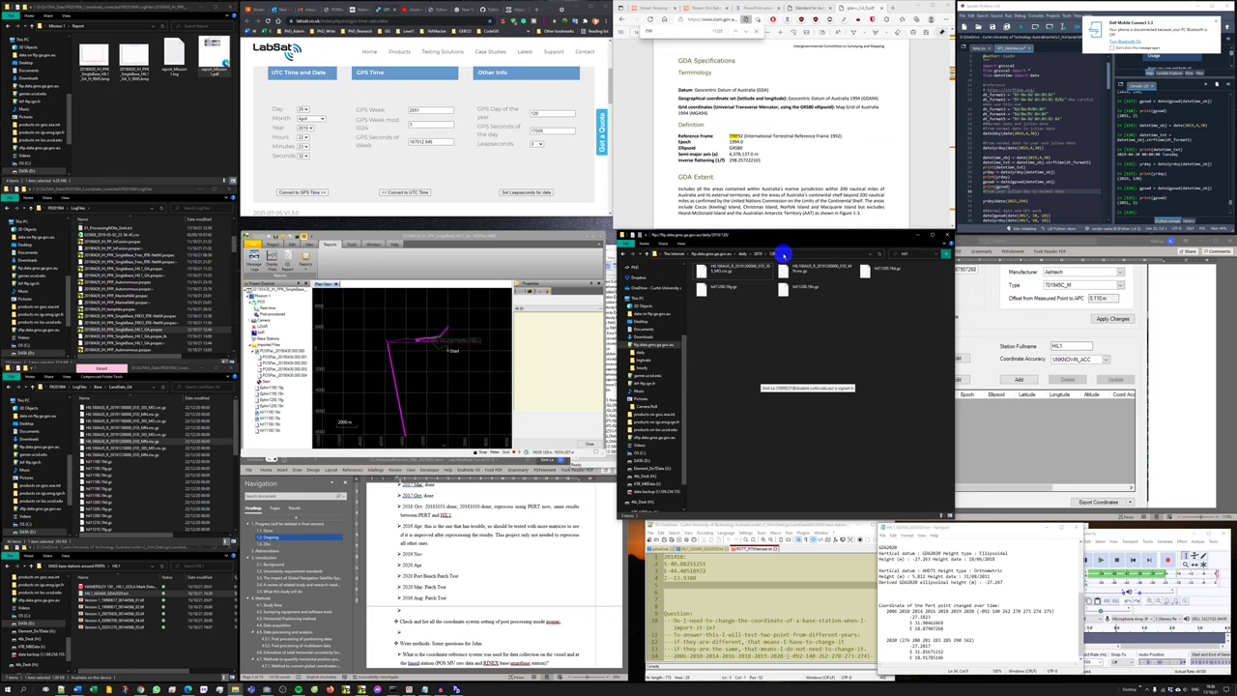
Compare the HIL100AUS archives for the days around day 120 in the LandGate_GA folder with the files on the FTP server.
click(127, 428)
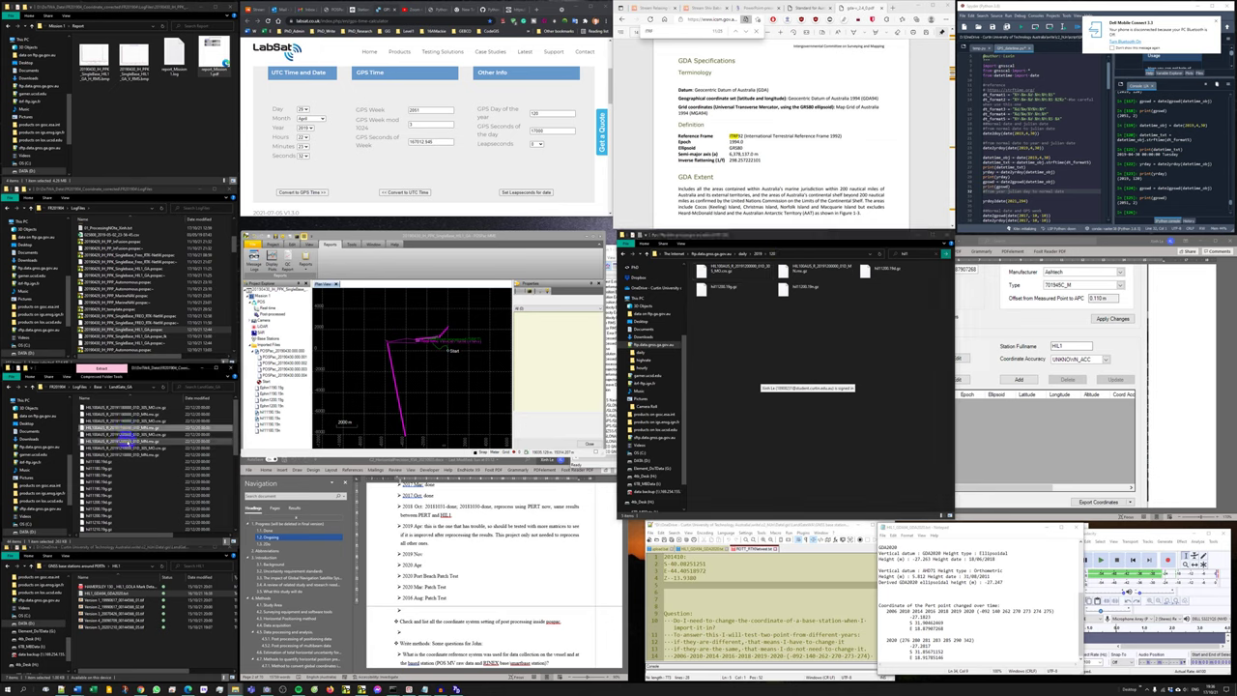
click(125, 448)
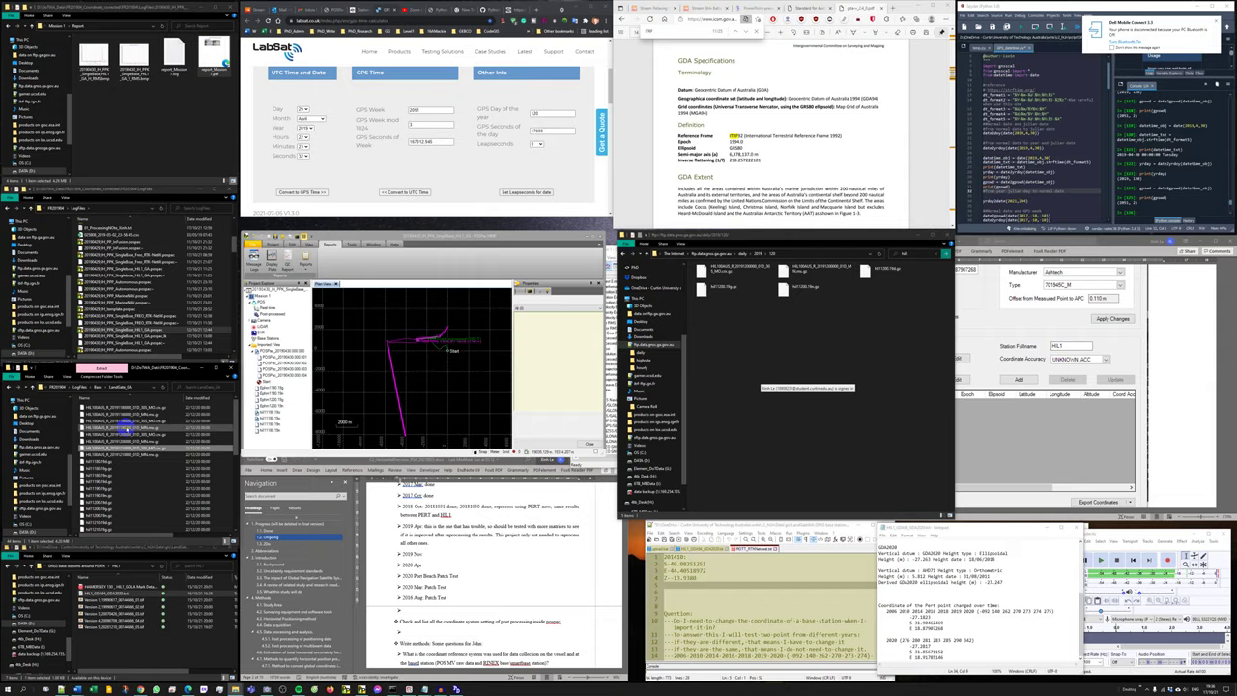
click(764, 342)
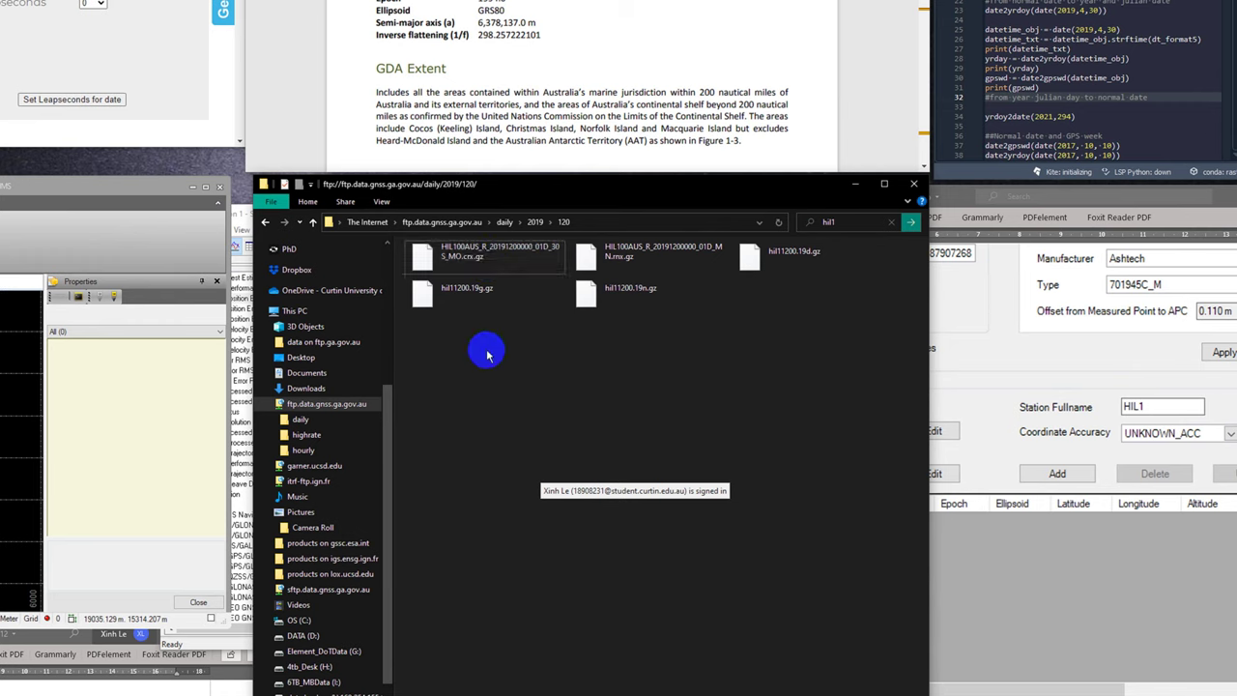
click(503, 264)
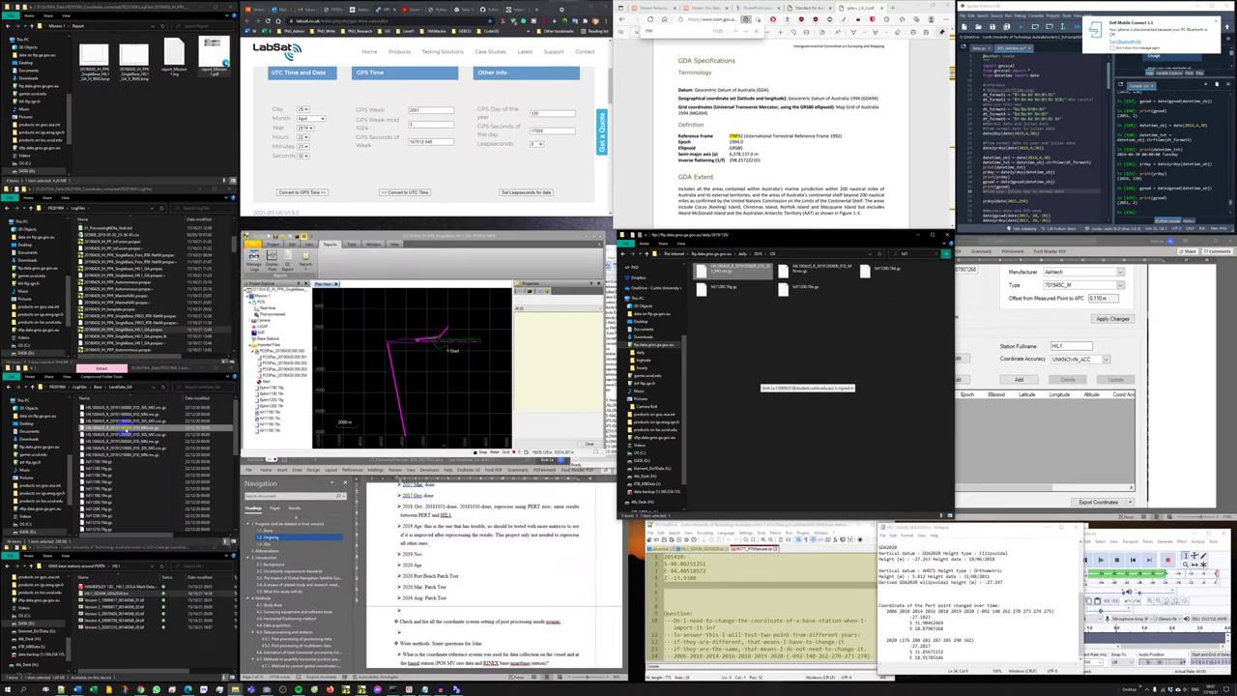
click(123, 436)
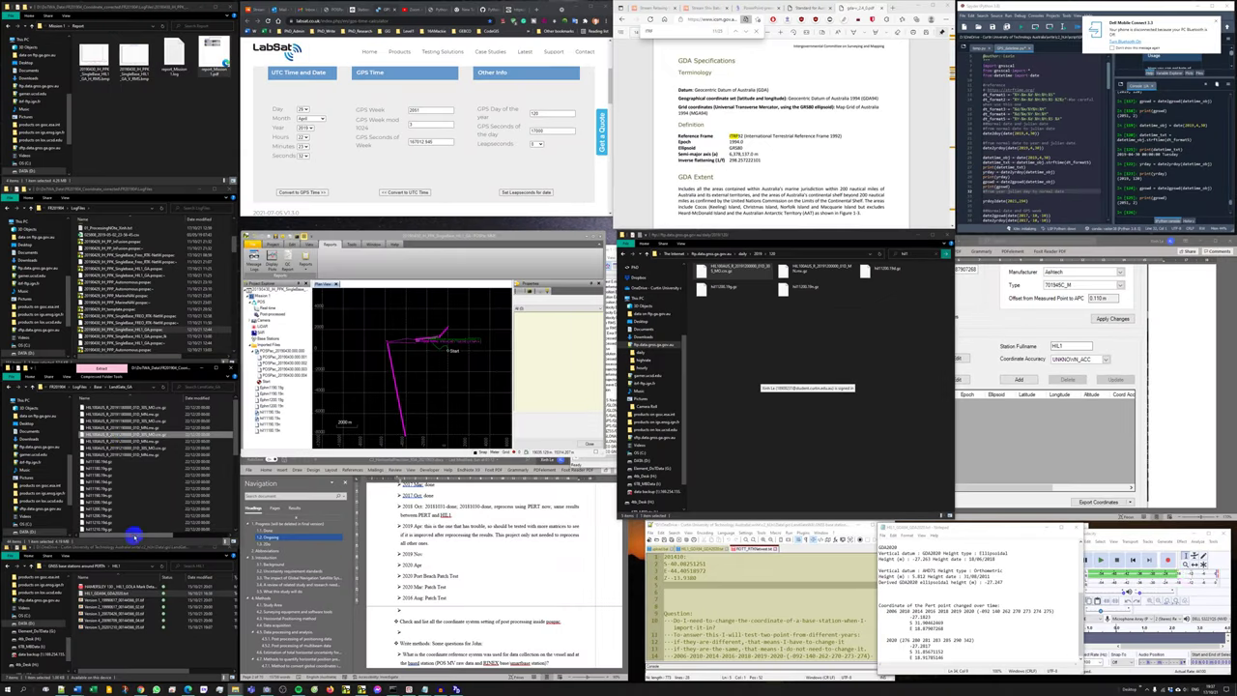
mouse_move(134, 537)
mouse_down()
mouse_move(158, 540)
mouse_move(132, 538)
mouse_up()
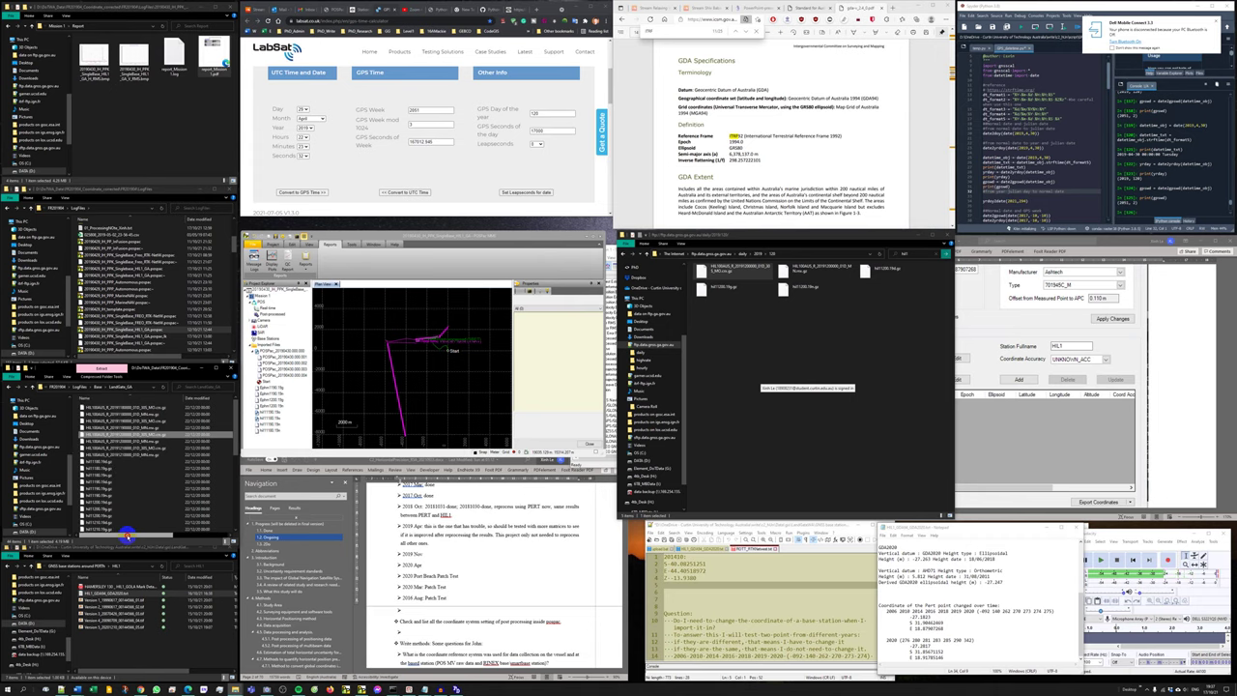
Examine the HIL100AUS crx.gz and rnx.gz archives and the daily hil1 .19d, .19g and .19n files in the LandGate_GA folder.
click(135, 411)
shift+click(130, 455)
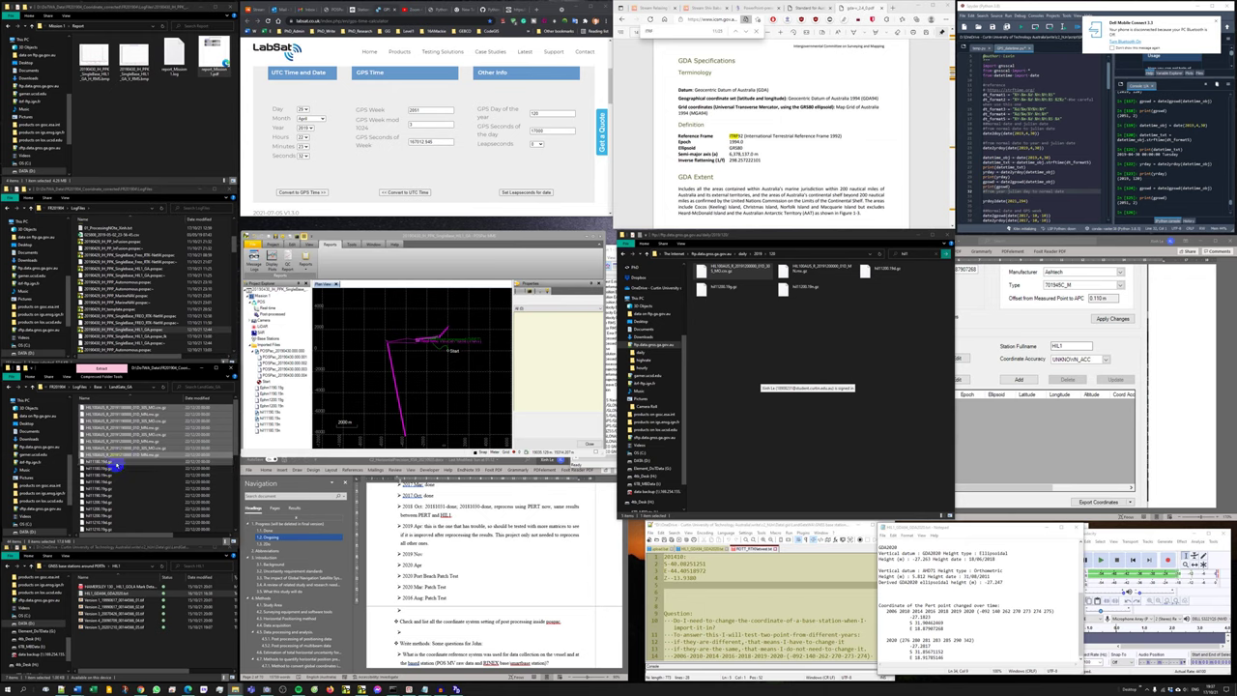
click(115, 462)
shift+click(111, 476)
click(110, 469)
click(109, 475)
click(110, 463)
shift+click(110, 474)
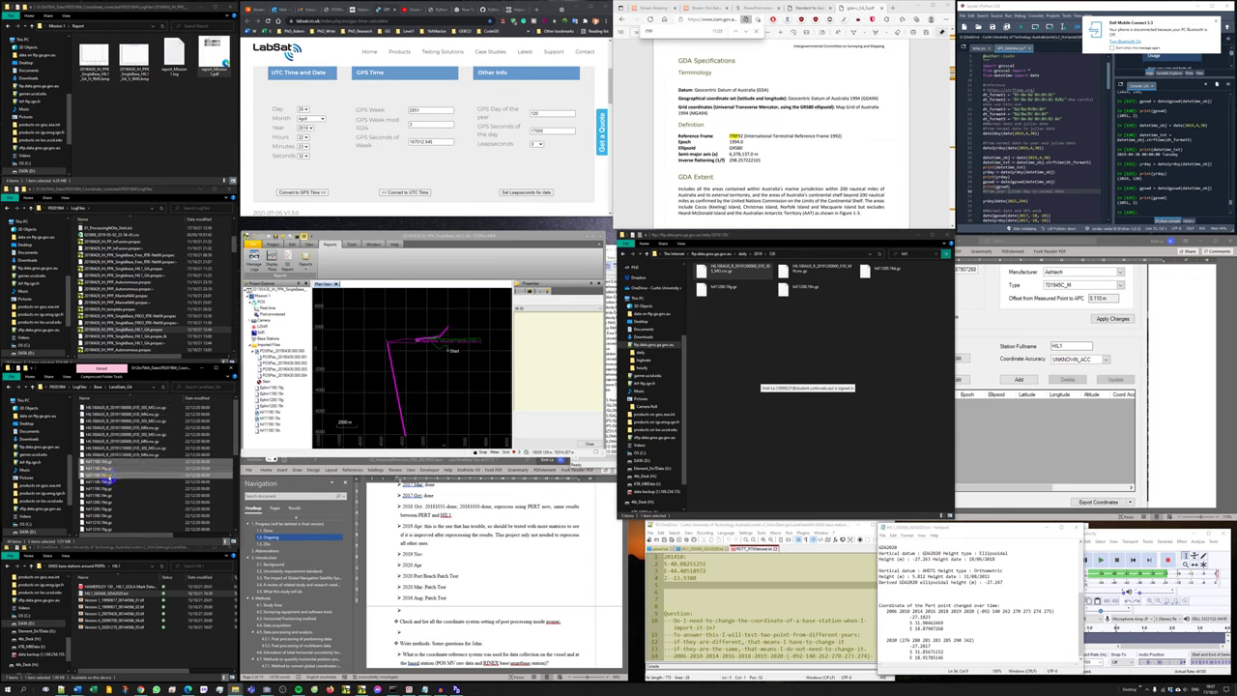
mouse_move(113, 535)
mouse_down()
mouse_move(150, 541)
mouse_move(110, 525)
mouse_up()
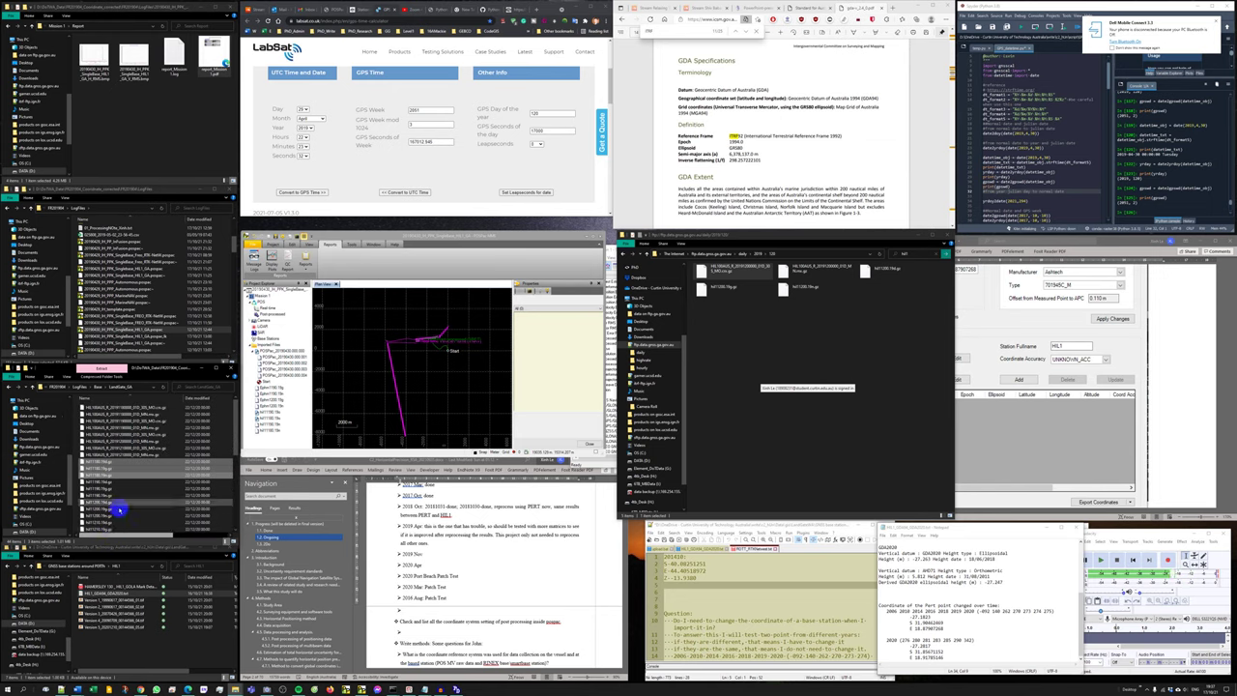
click(157, 409)
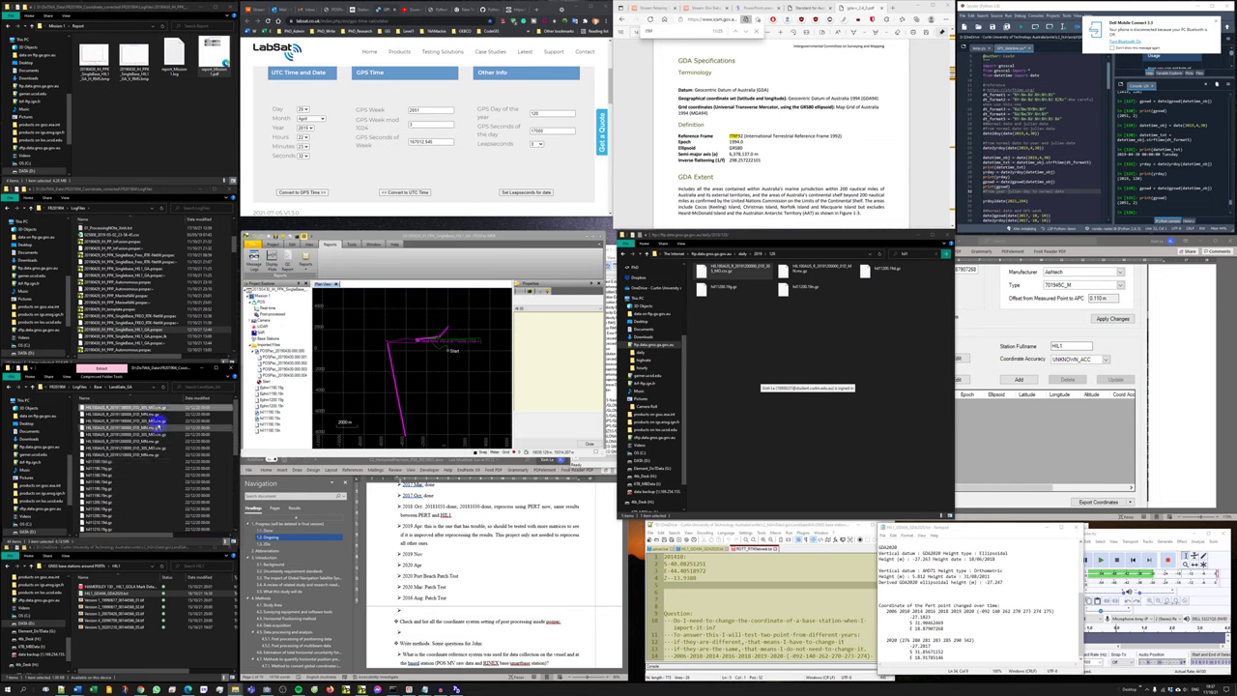
drag(147, 536, 83, 527)
click(135, 409)
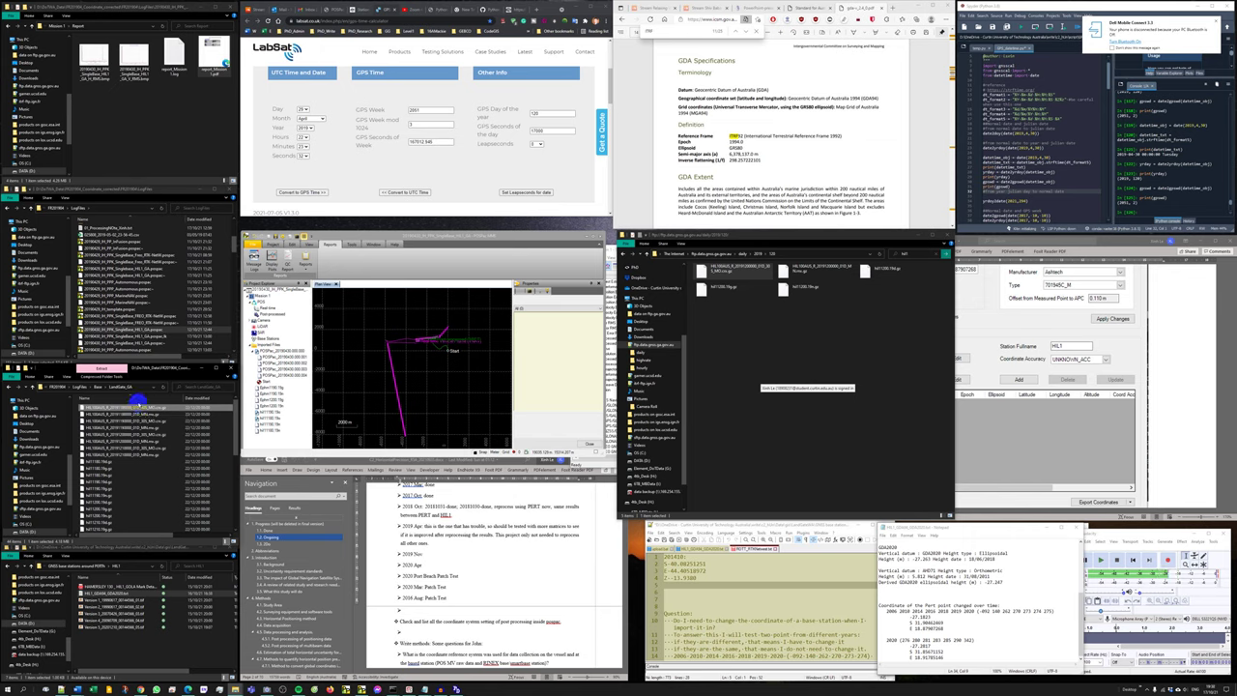
shift+click(143, 415)
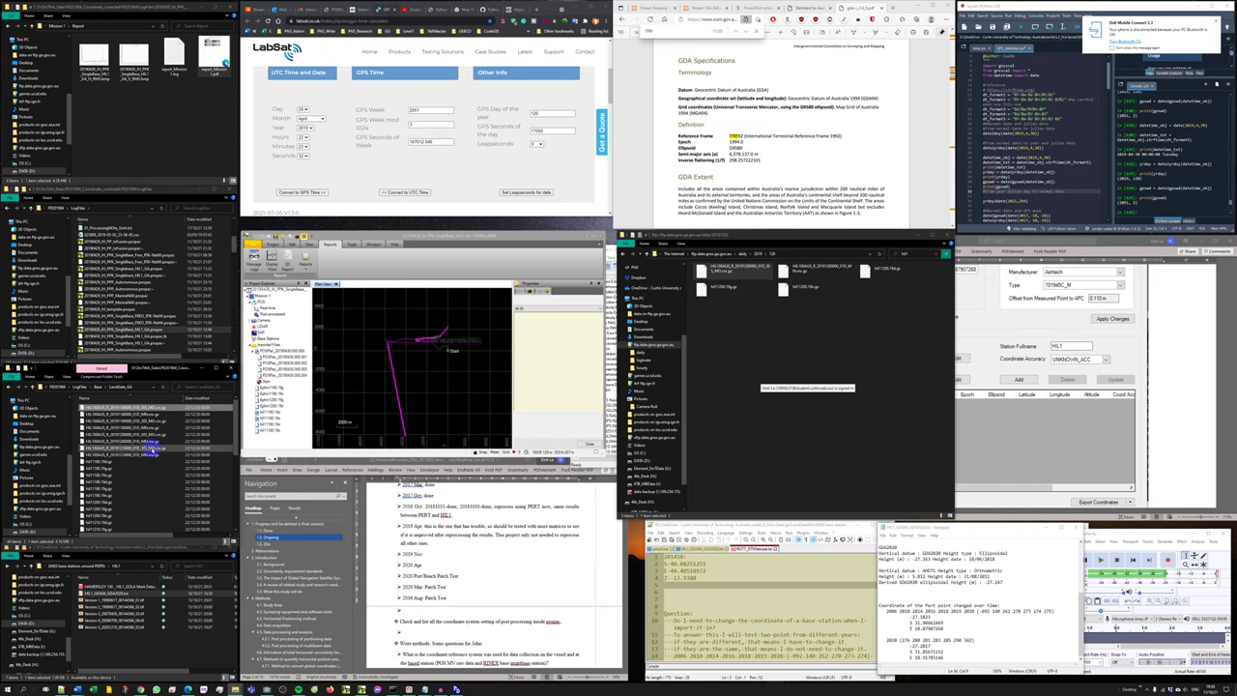
Import the HIL100AUS 30S_MO.crx.gz files for days 119, 120 and 121 of 2019 from the LandGate_GA folder into the POSPac project.
ctrl+click(127, 435)
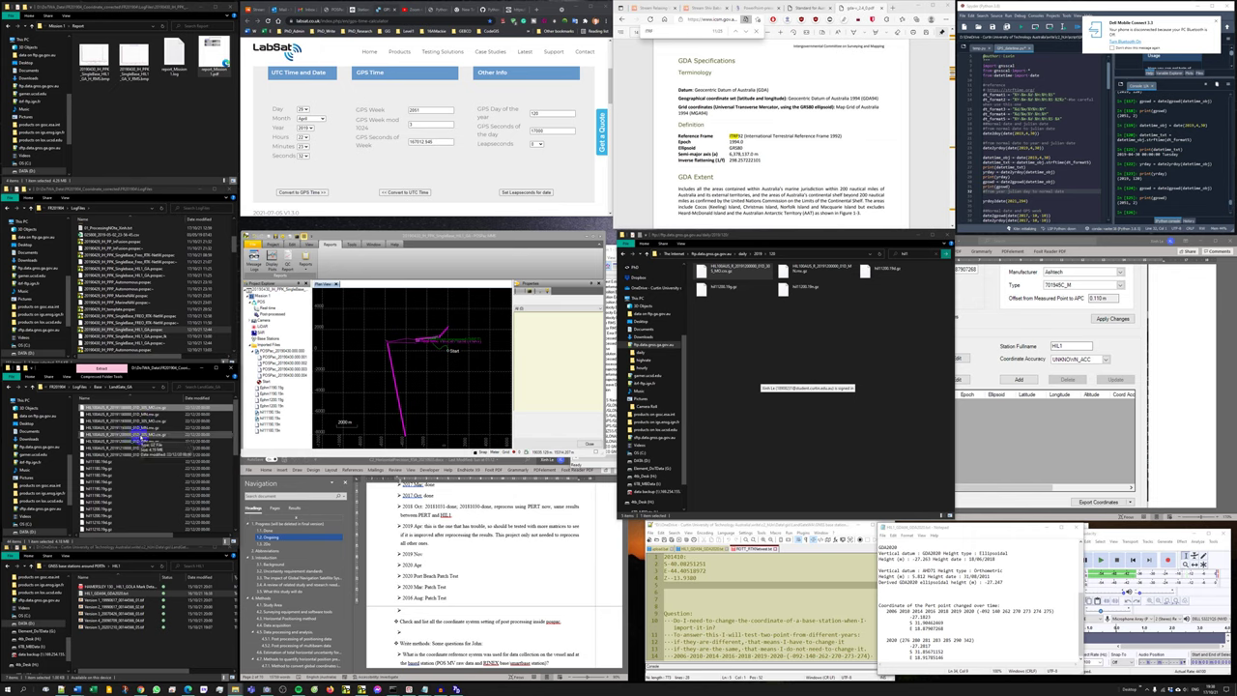
click(141, 439)
ctrl+click(141, 450)
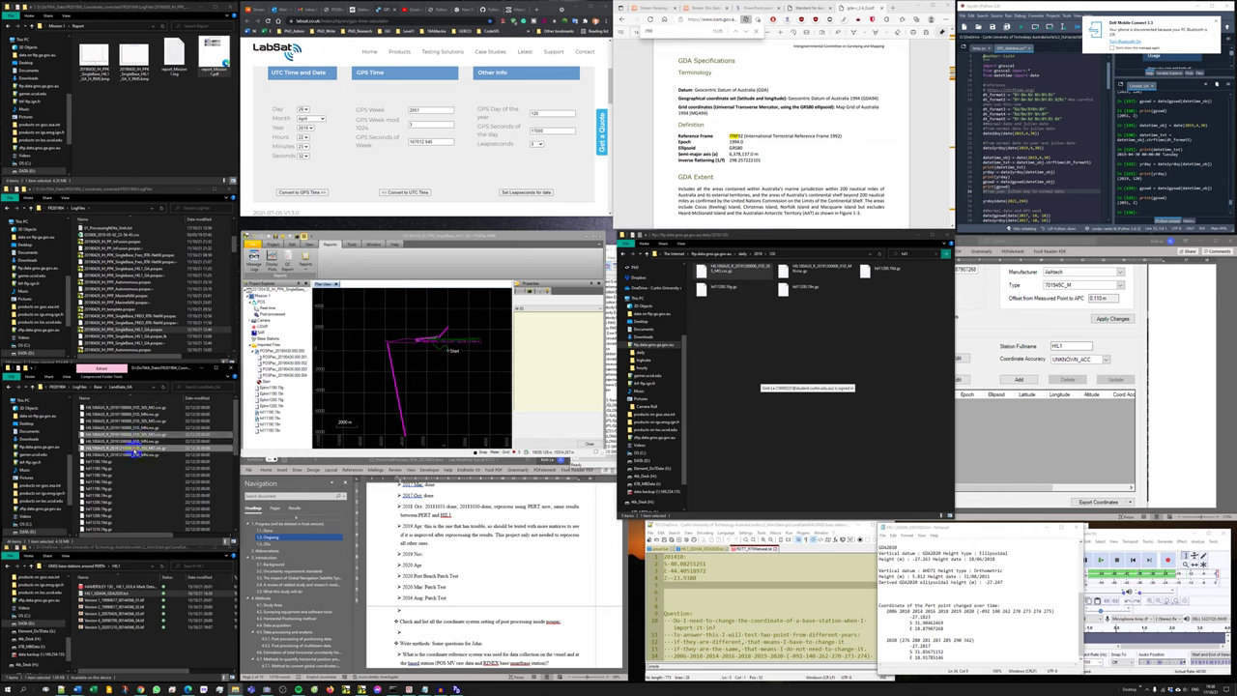
ctrl+click(141, 427)
ctrl+click(136, 425)
ctrl+click(135, 441)
drag(130, 426, 371, 383)
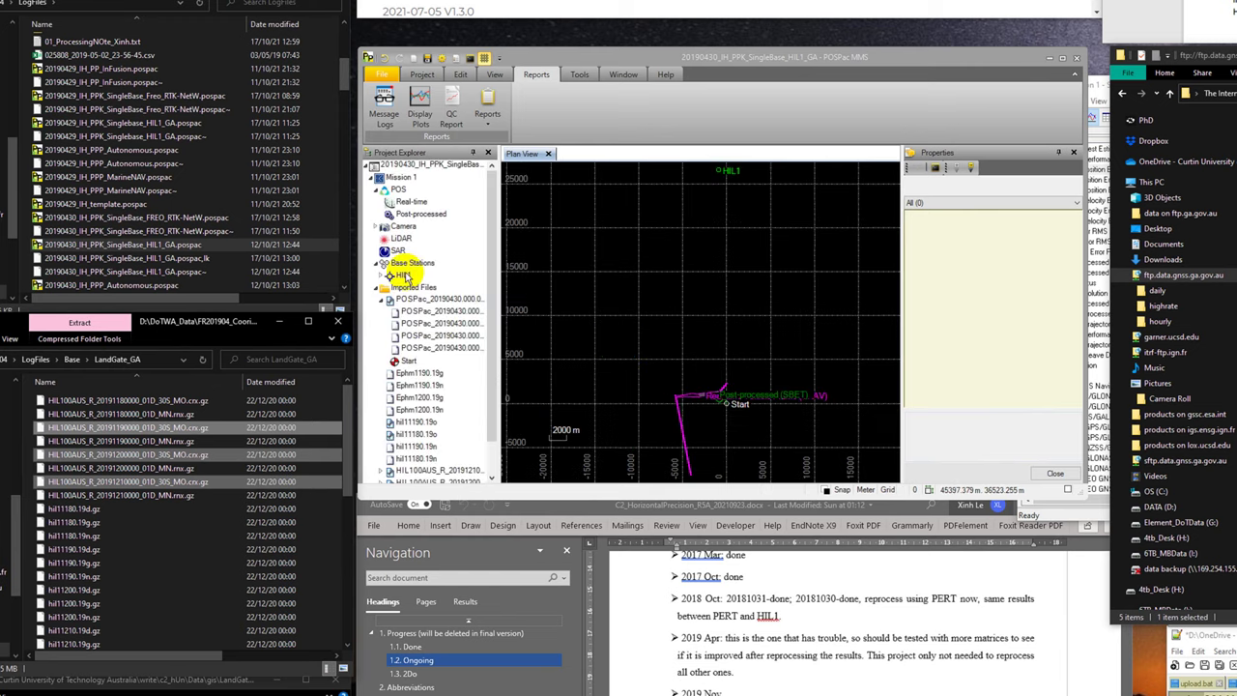
Expand the HIL1 base station and check the global coordinates of its imported observation files.
click(384, 276)
click(435, 287)
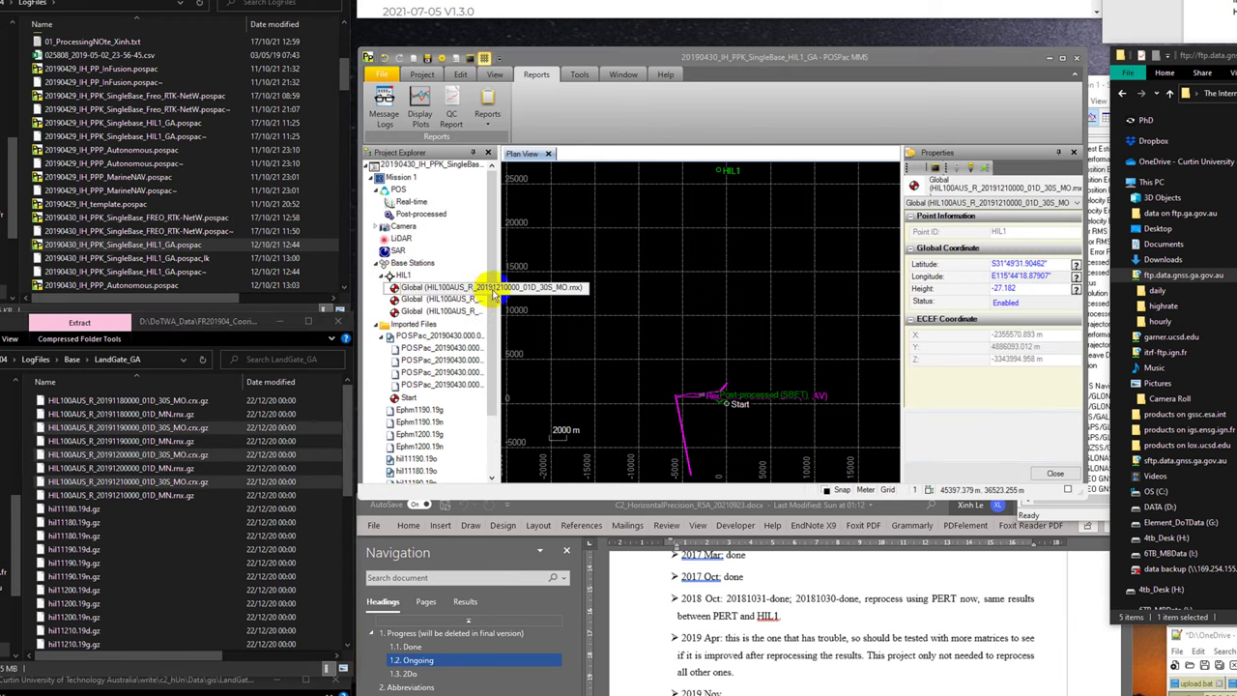
click(437, 298)
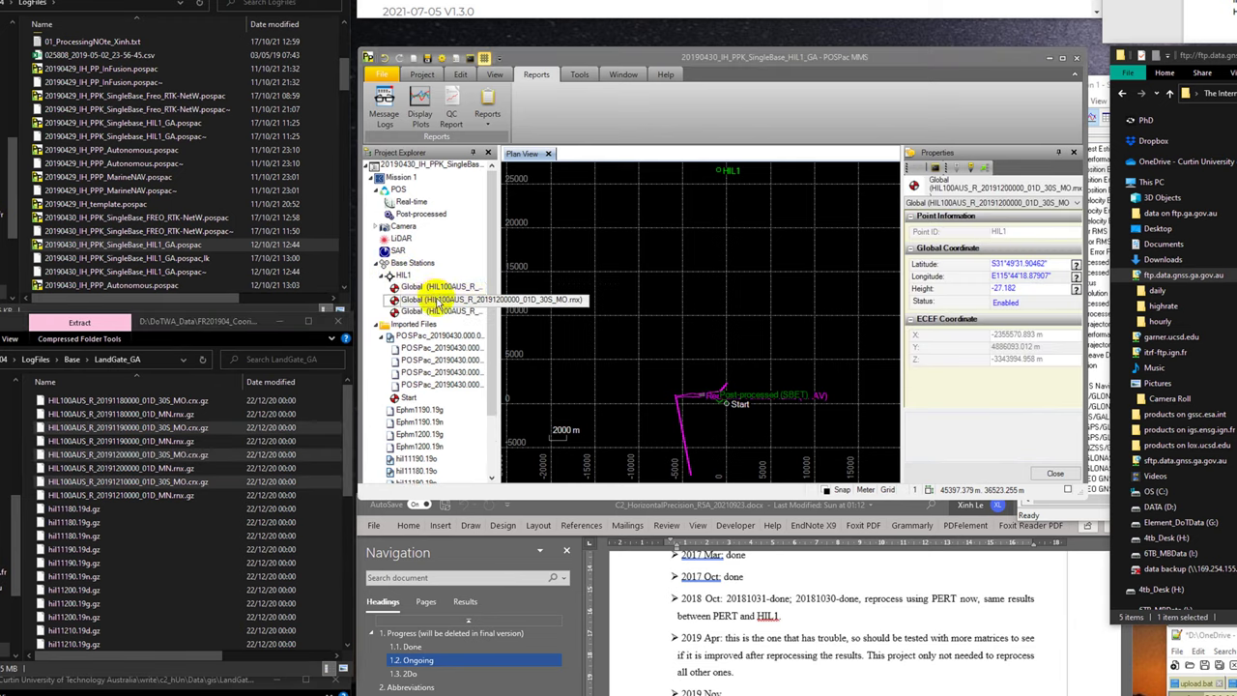
click(433, 277)
click(432, 288)
click(432, 303)
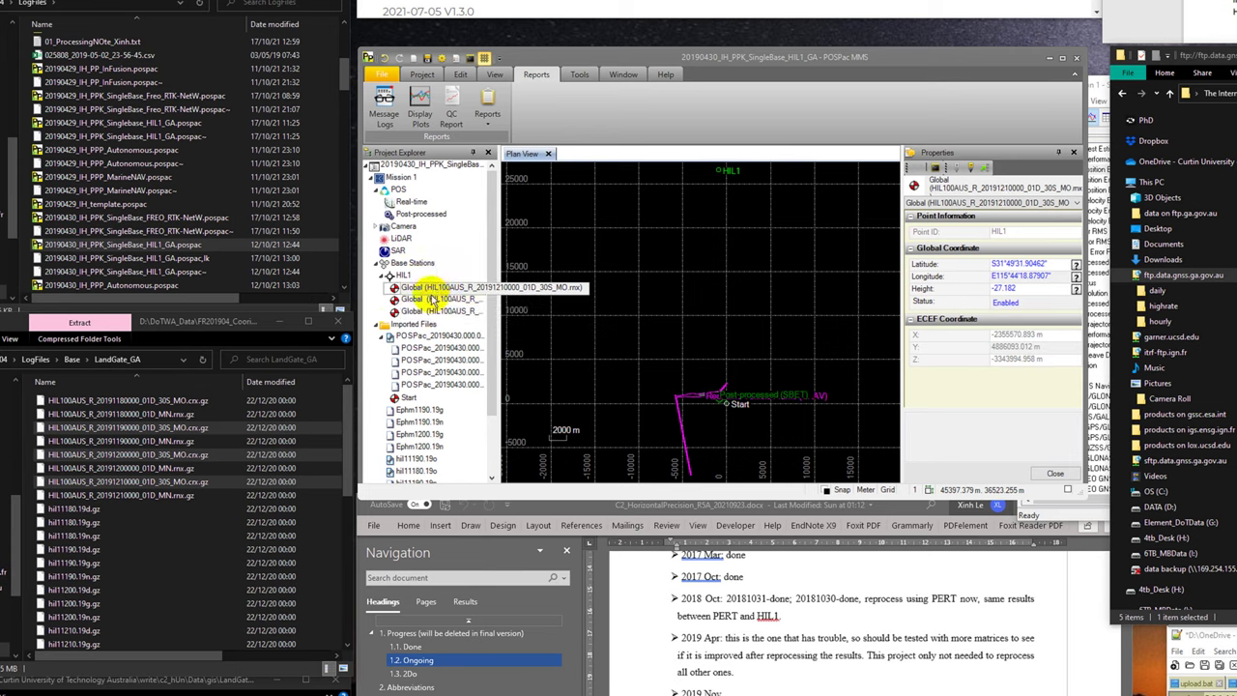
click(398, 276)
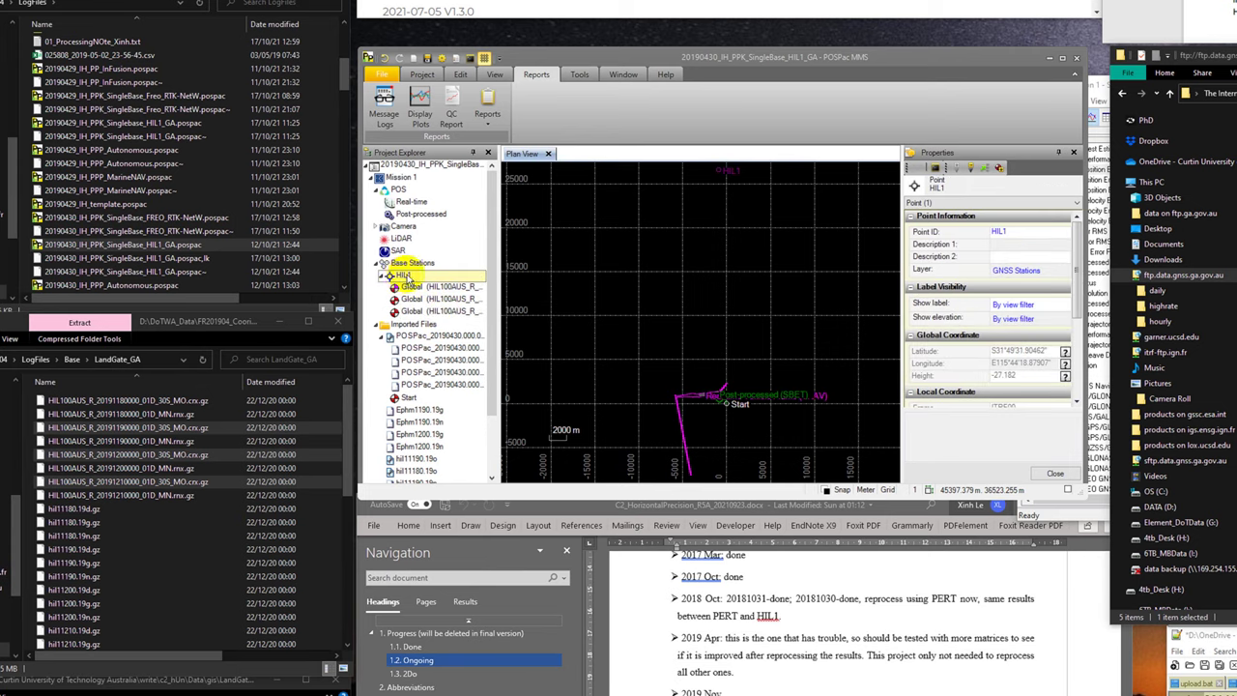
Rename the HIL1 base station by adding the suffix _GDA94 to its point ID.
right_click(401, 277)
click(476, 373)
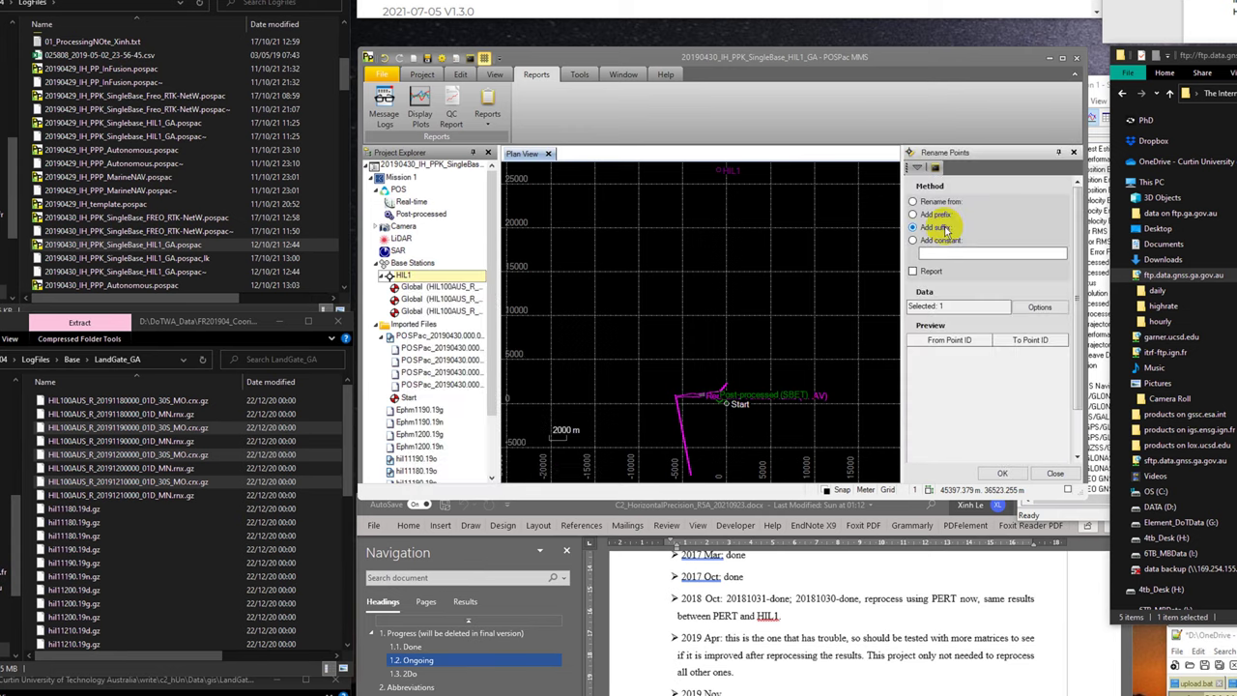
click(937, 227)
click(963, 255)
text(_GDA94)
key(Return)
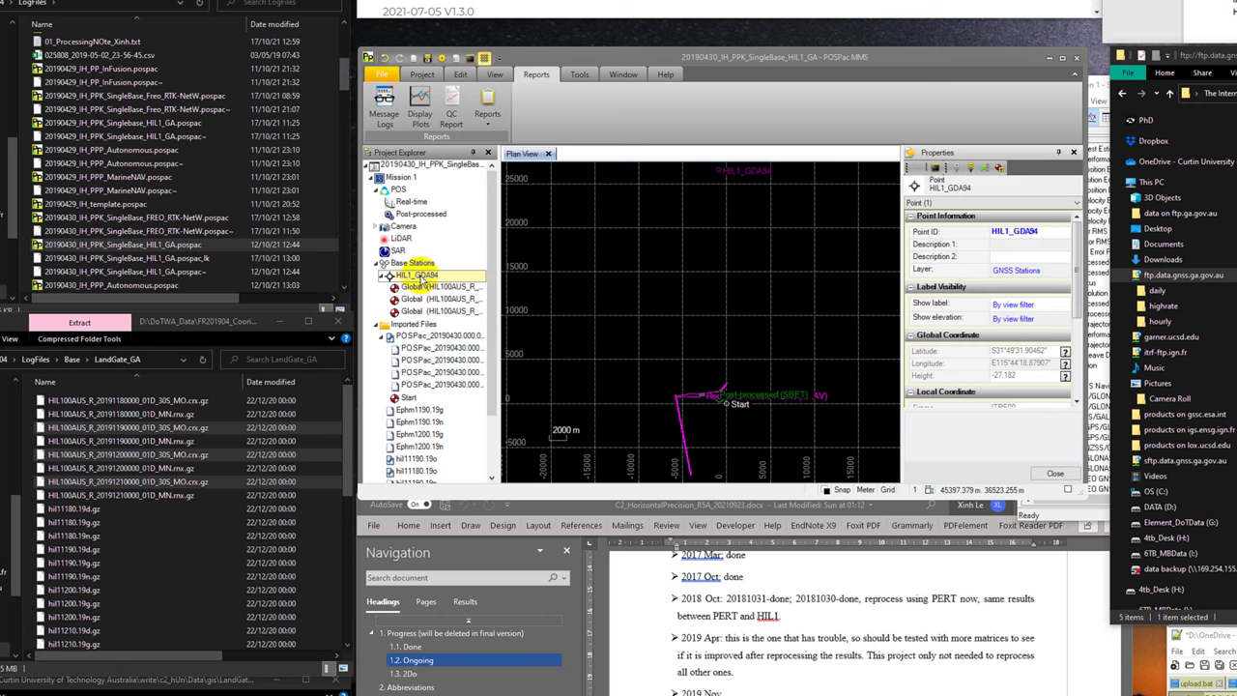
In the Coordinate Manager, load the HIL1_GDA94 database entry with frame GDA94 and epoch 01/01/1994 for the station and apply it.
right_click(431, 280)
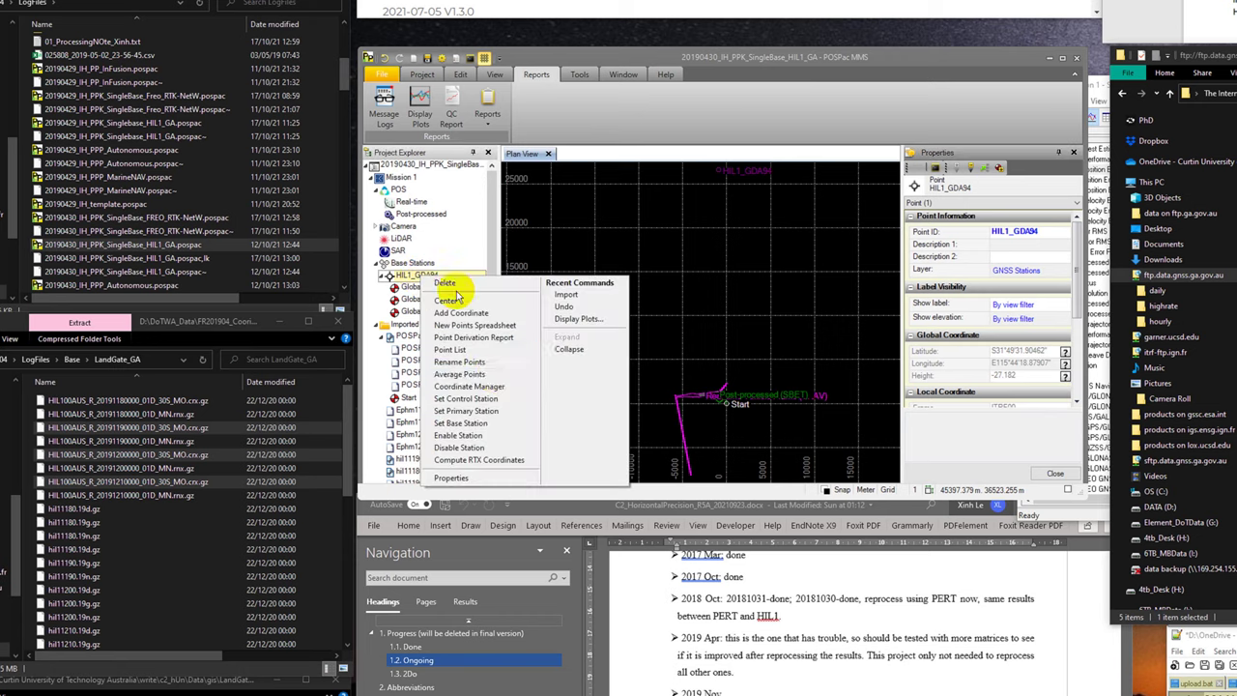
click(499, 389)
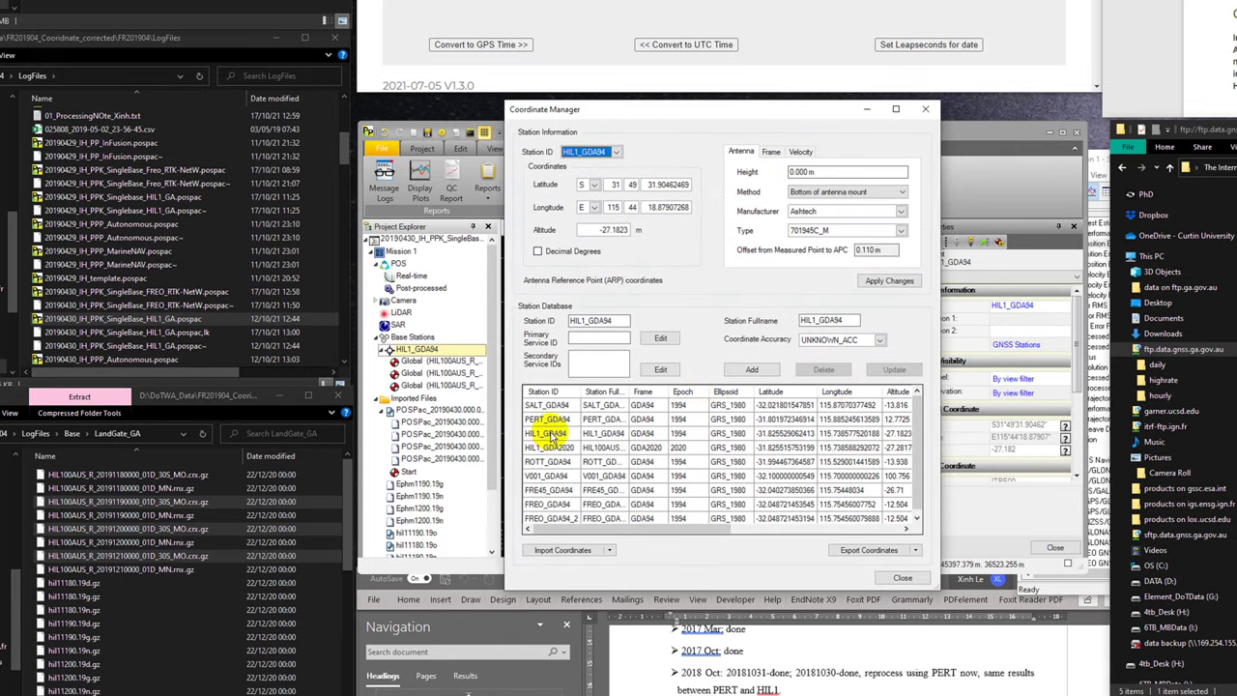
click(771, 153)
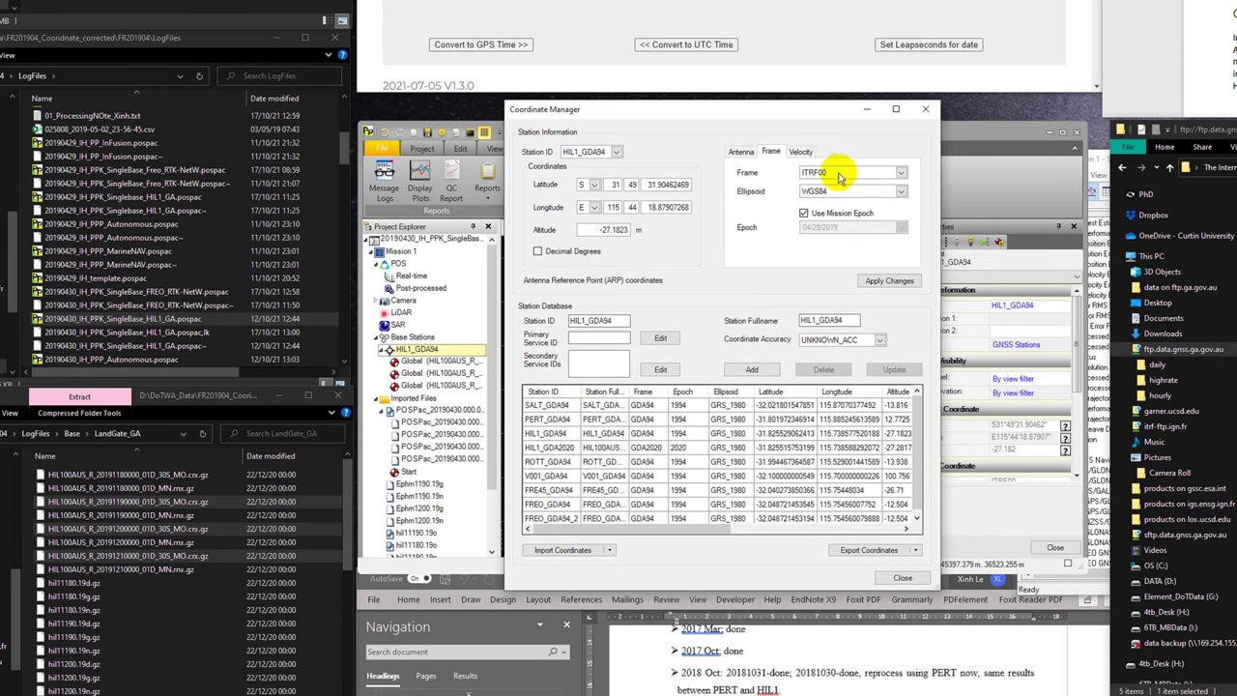
click(548, 437)
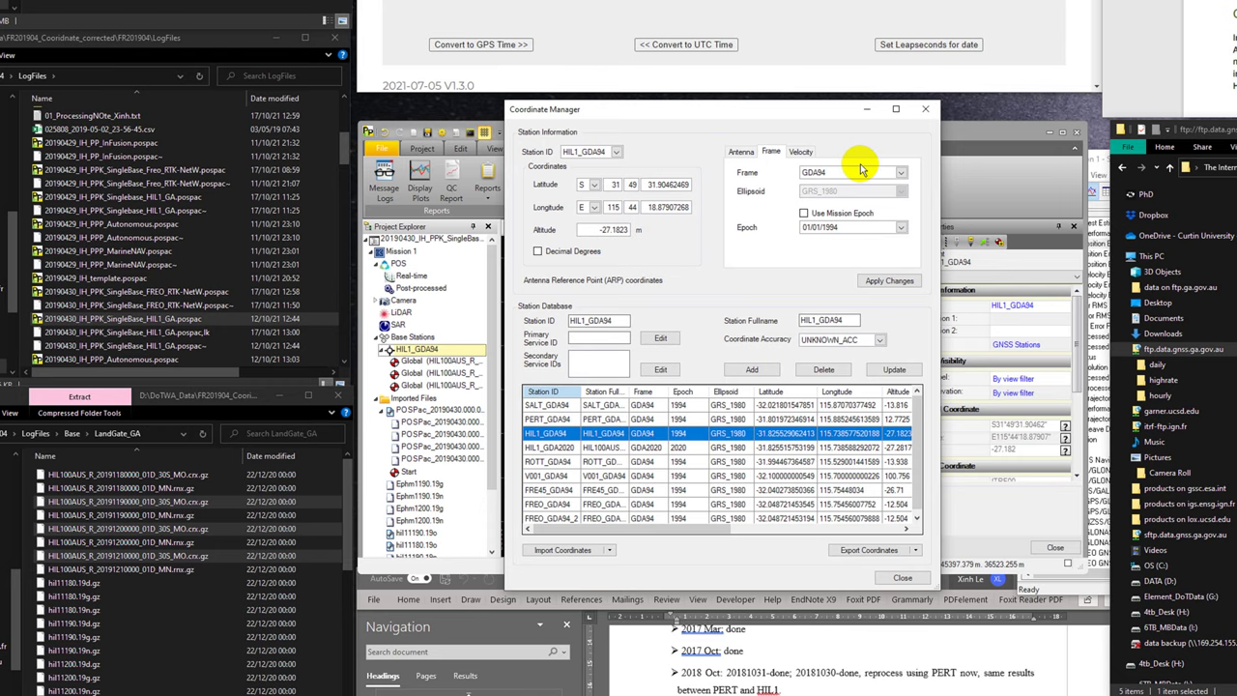
click(889, 284)
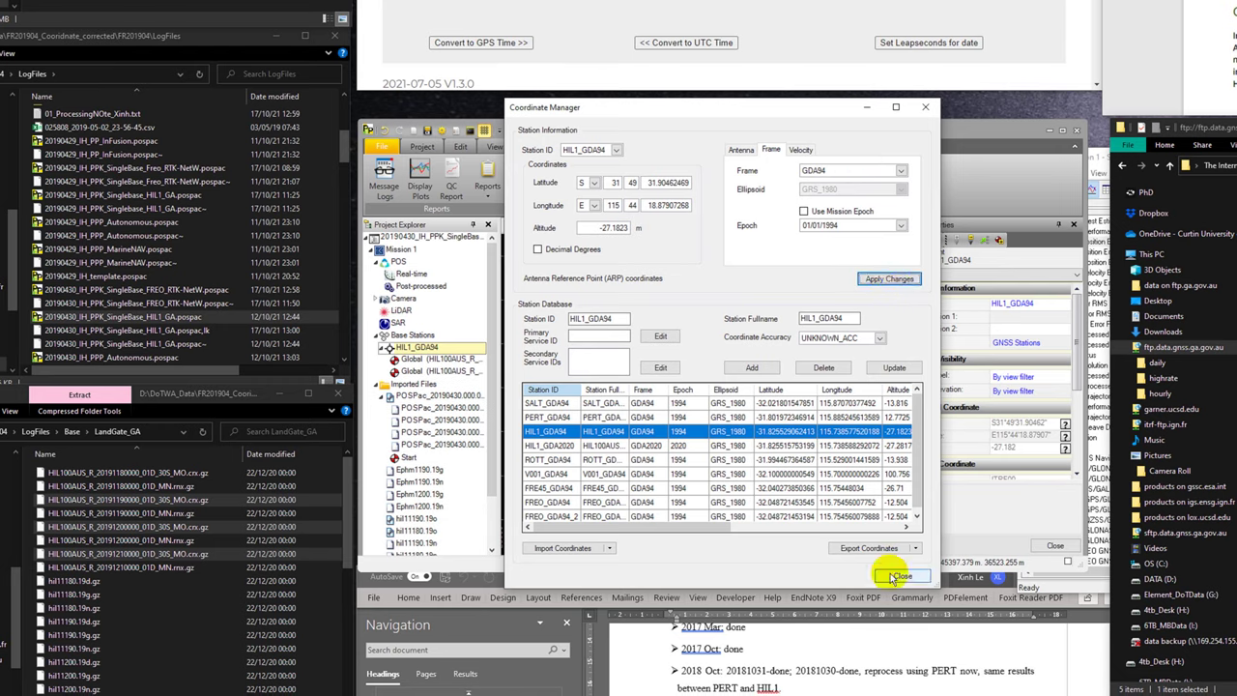
Set the HIL1_GDA94 point as the base station and complete its GNSS quality check.
click(902, 577)
right_click(414, 349)
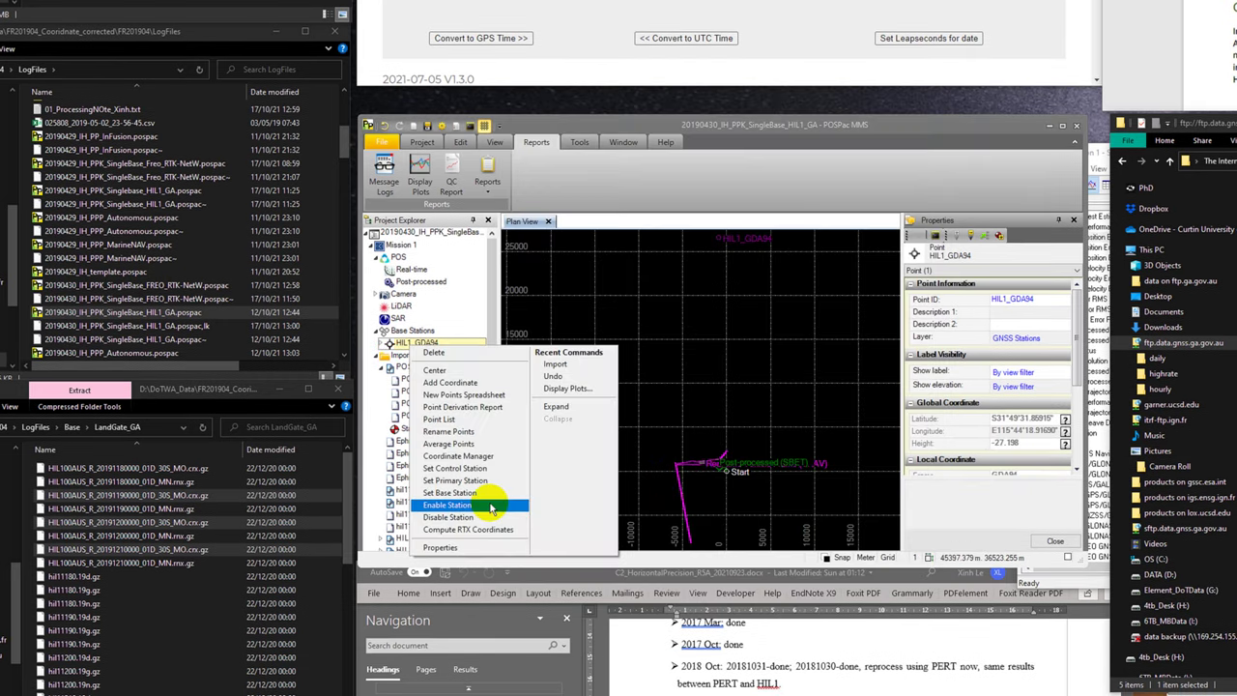
click(470, 496)
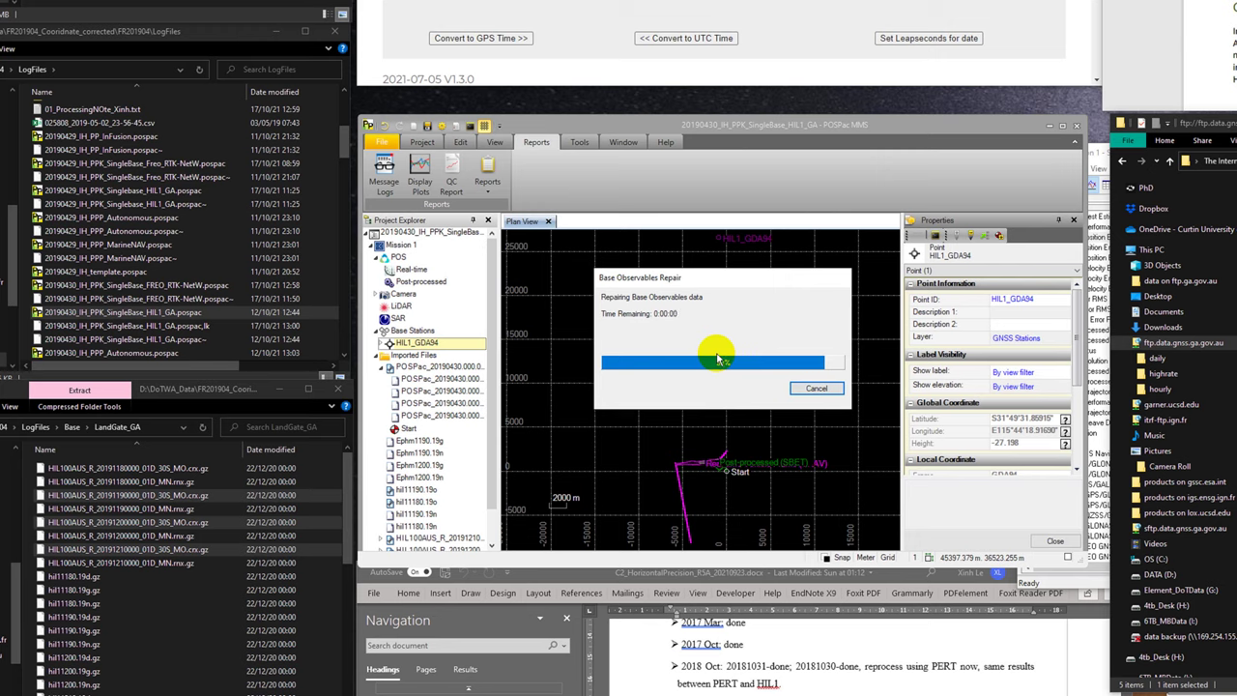
click(717, 357)
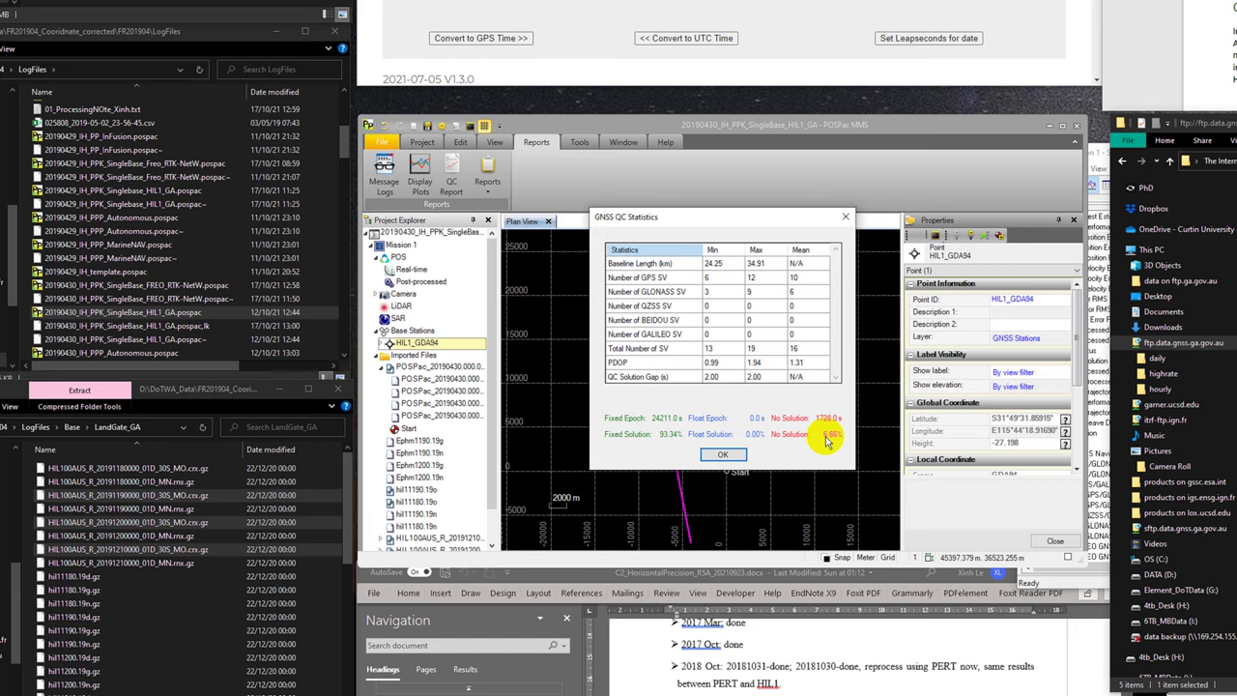
click(722, 454)
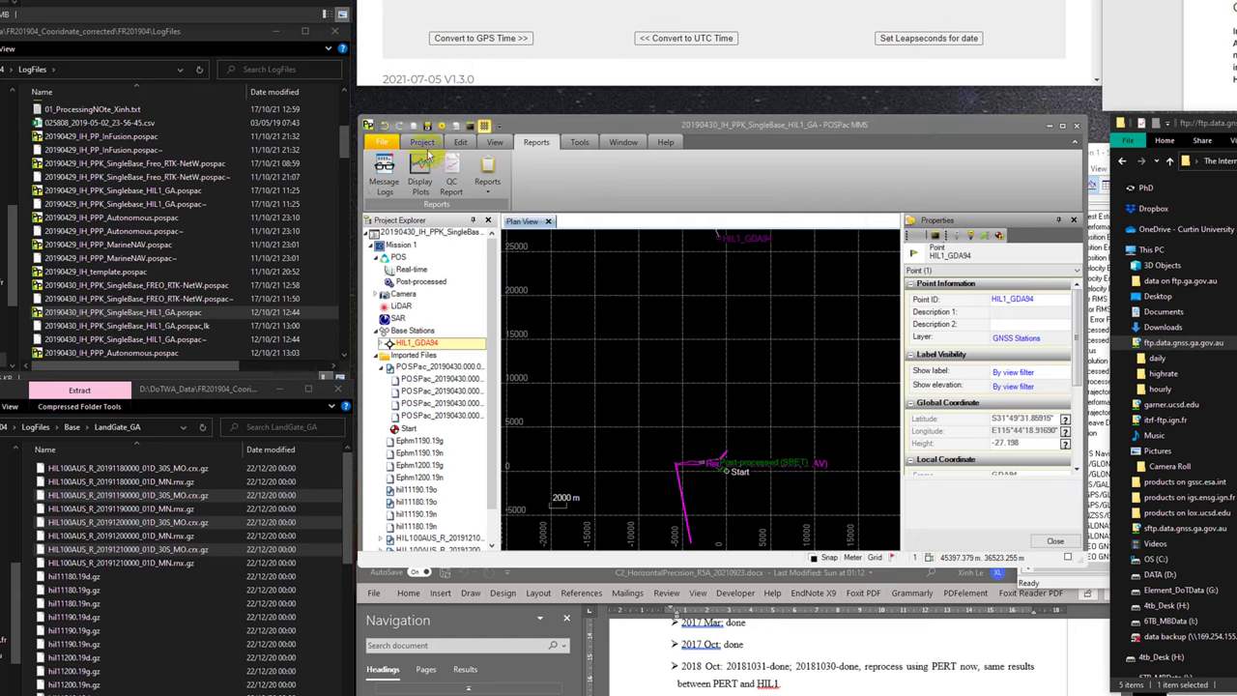
Run the GNSS-Inertial Processor in IN-Fusion Single Base mode with HIL1_GDA94, accepting the base-rover separation over 20 km.
click(422, 142)
click(842, 179)
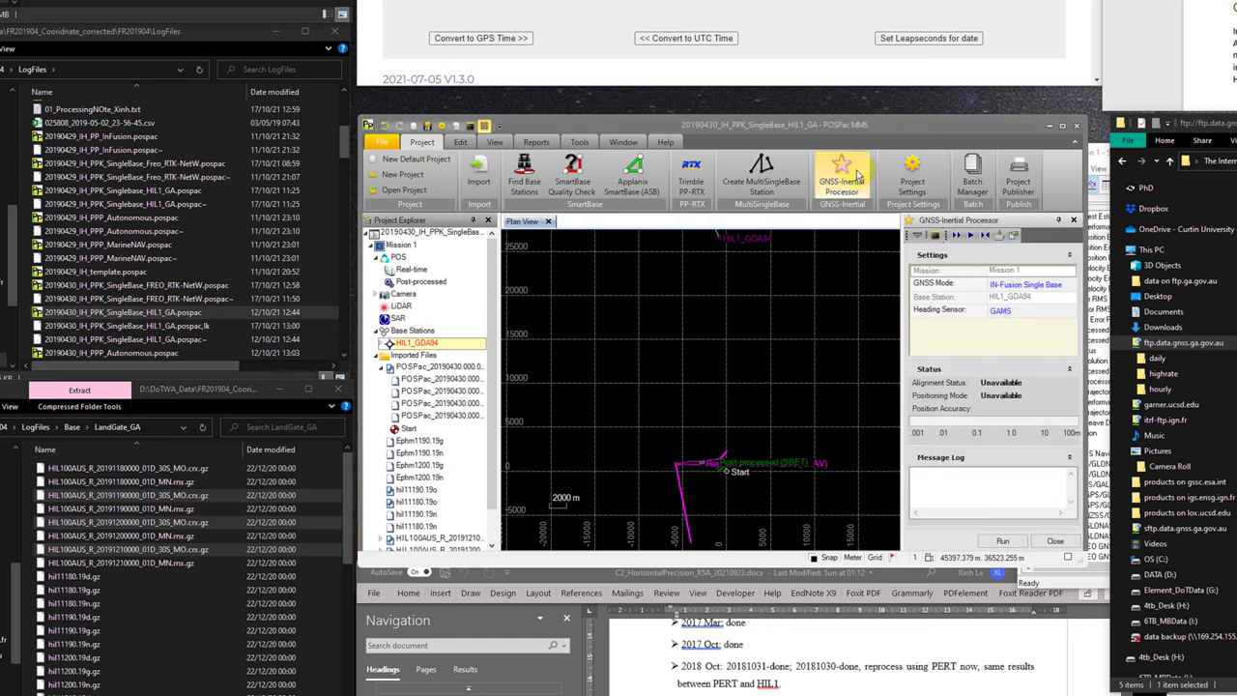
click(1051, 285)
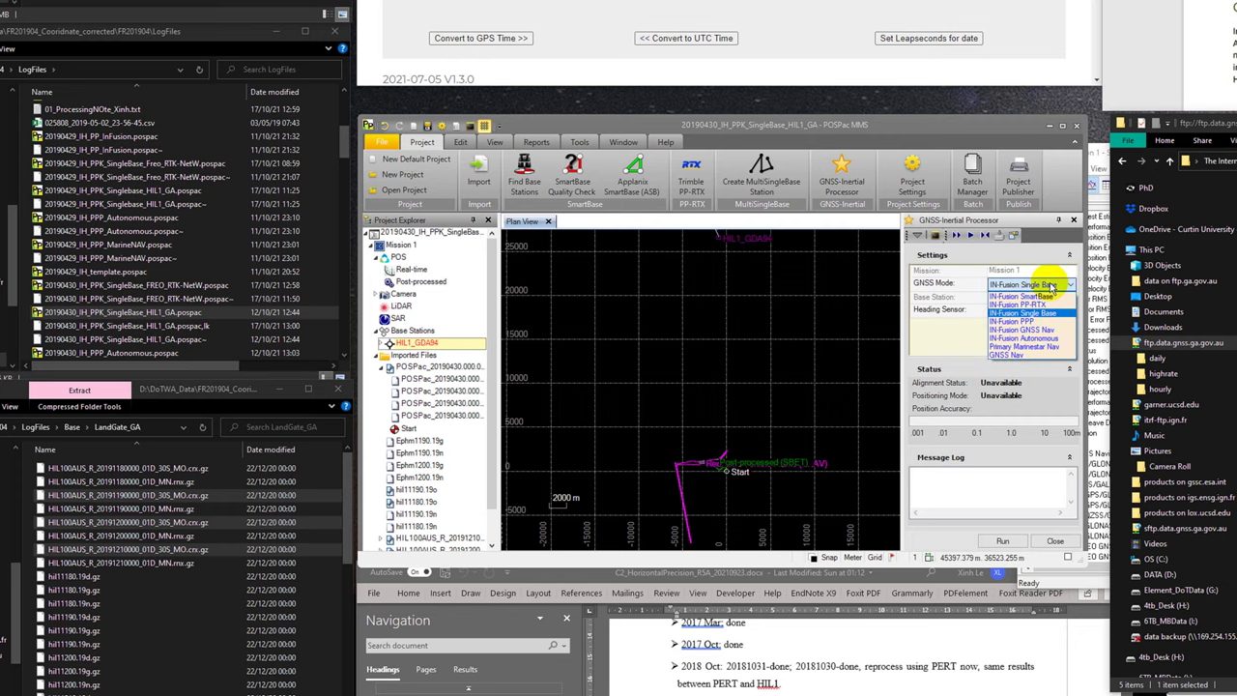
click(1050, 285)
click(1002, 542)
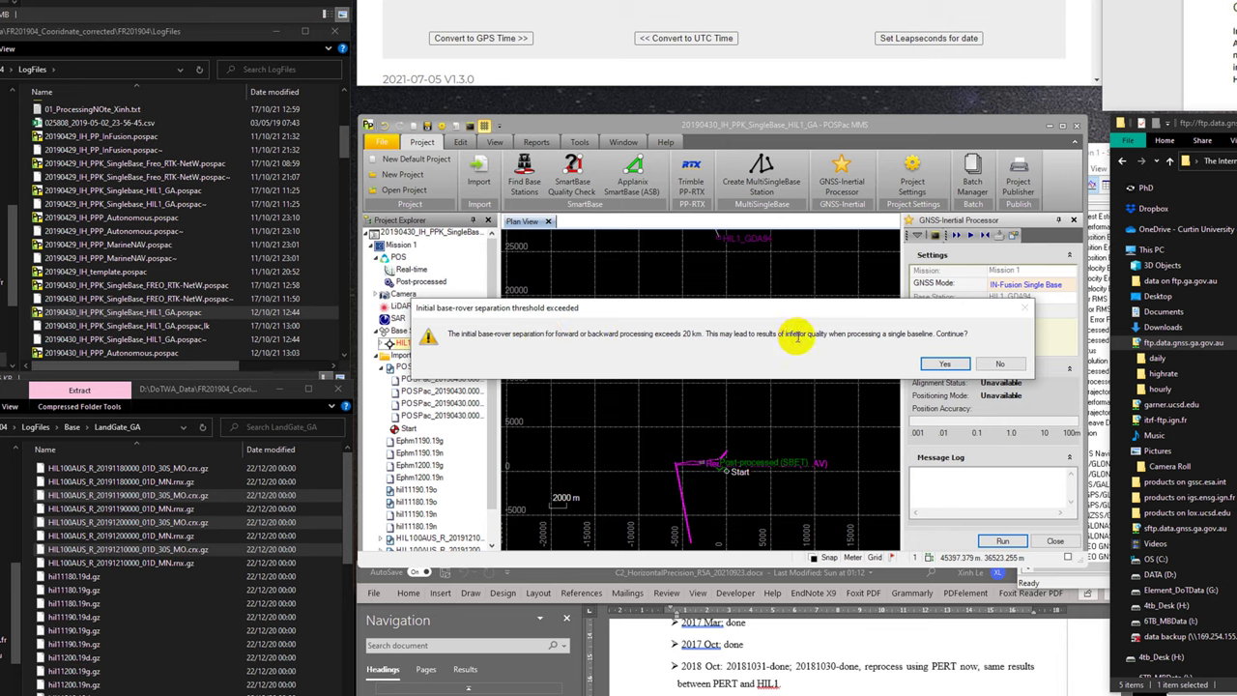
click(944, 363)
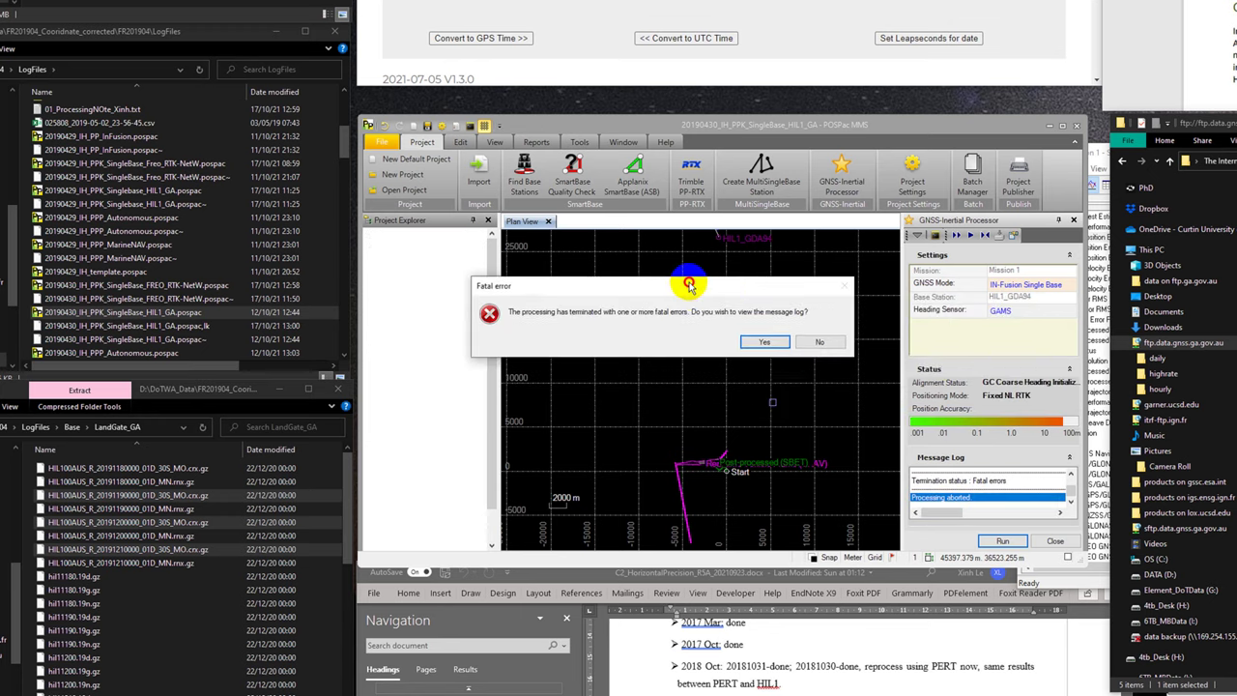
Open the forward processing message log and examine its start and end times, base station, lever arms and processing warnings.
drag(689, 284, 658, 281)
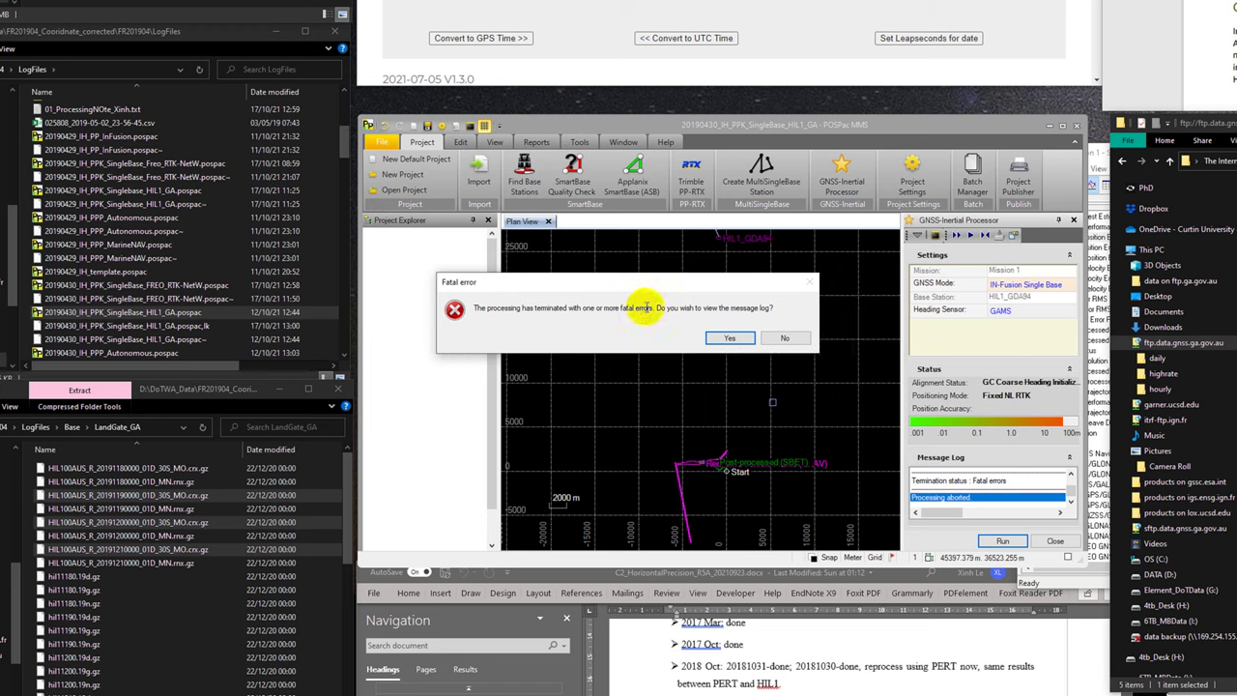
click(729, 338)
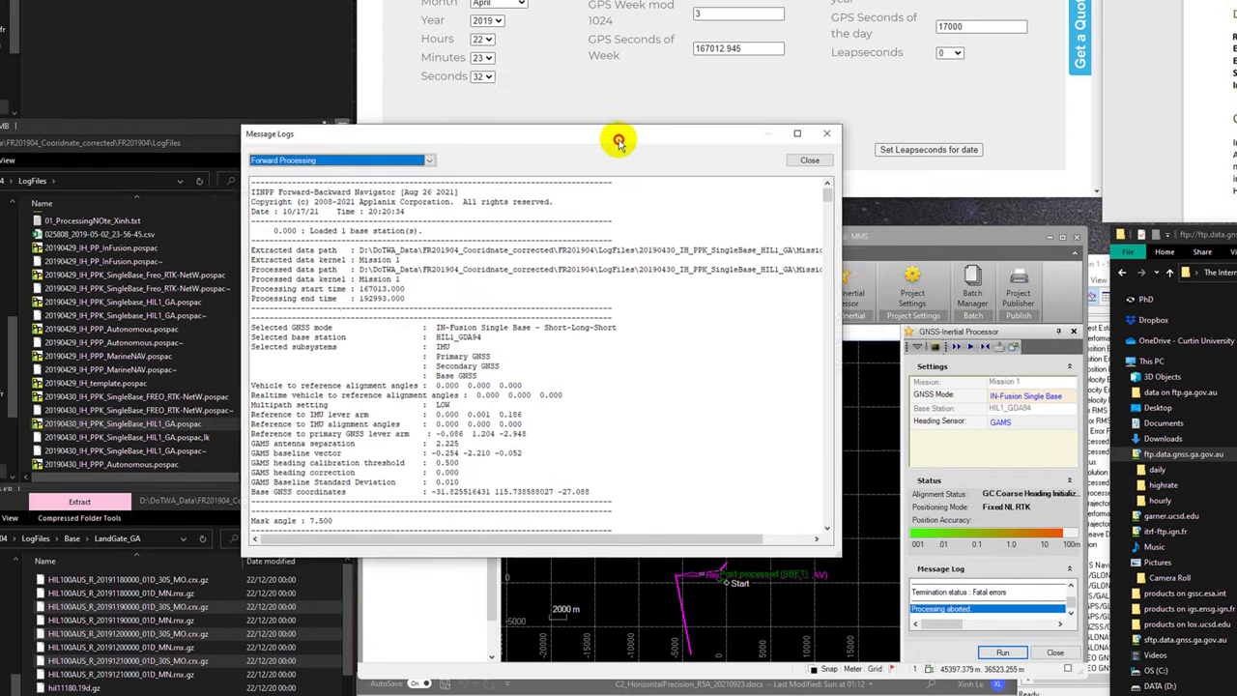
drag(618, 142, 649, 202)
click(664, 356)
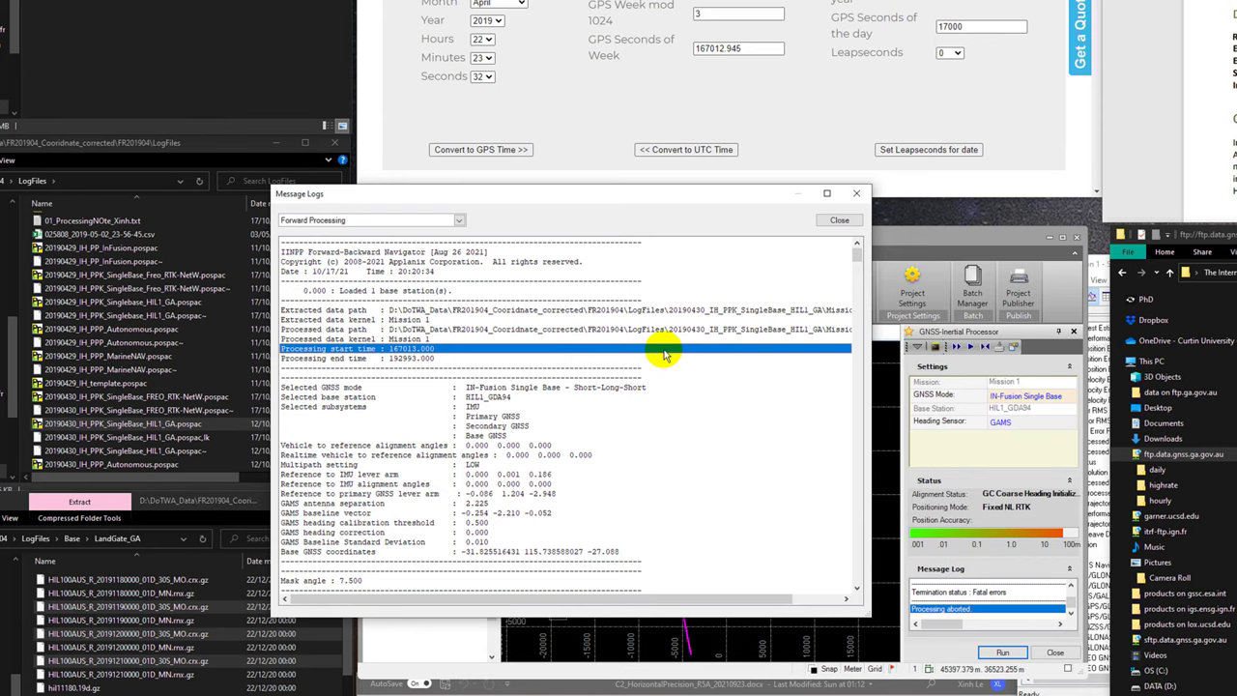
drag(688, 200, 568, 202)
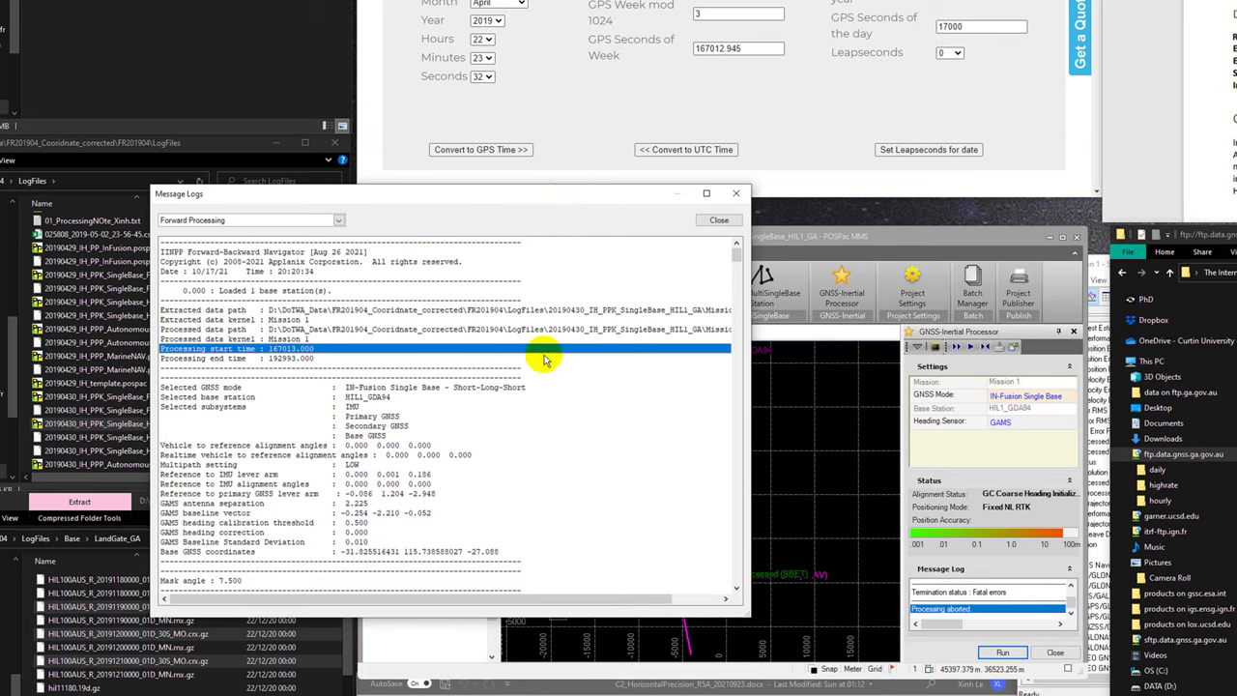
click(456, 438)
scroll(456, 442, down, 3)
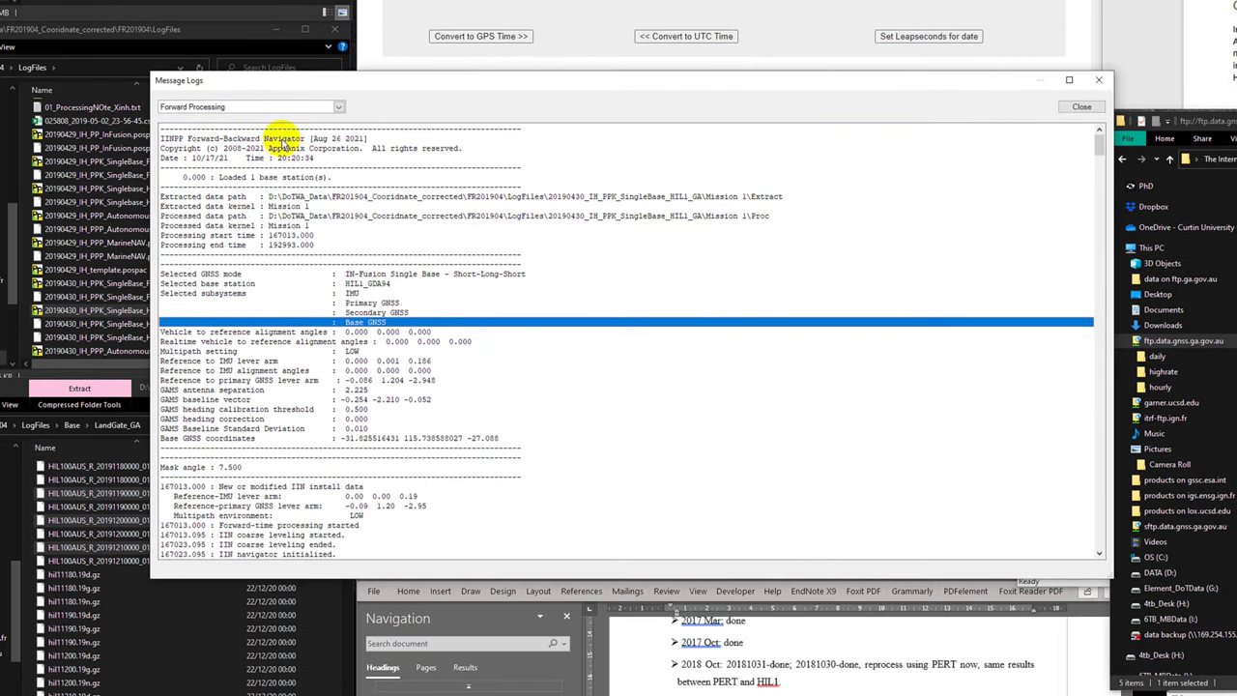
drag(341, 251, 359, 304)
scroll(340, 254, down, 1)
scroll(386, 280, down, 1)
scroll(322, 276, down, 1)
scroll(326, 252, down, 7)
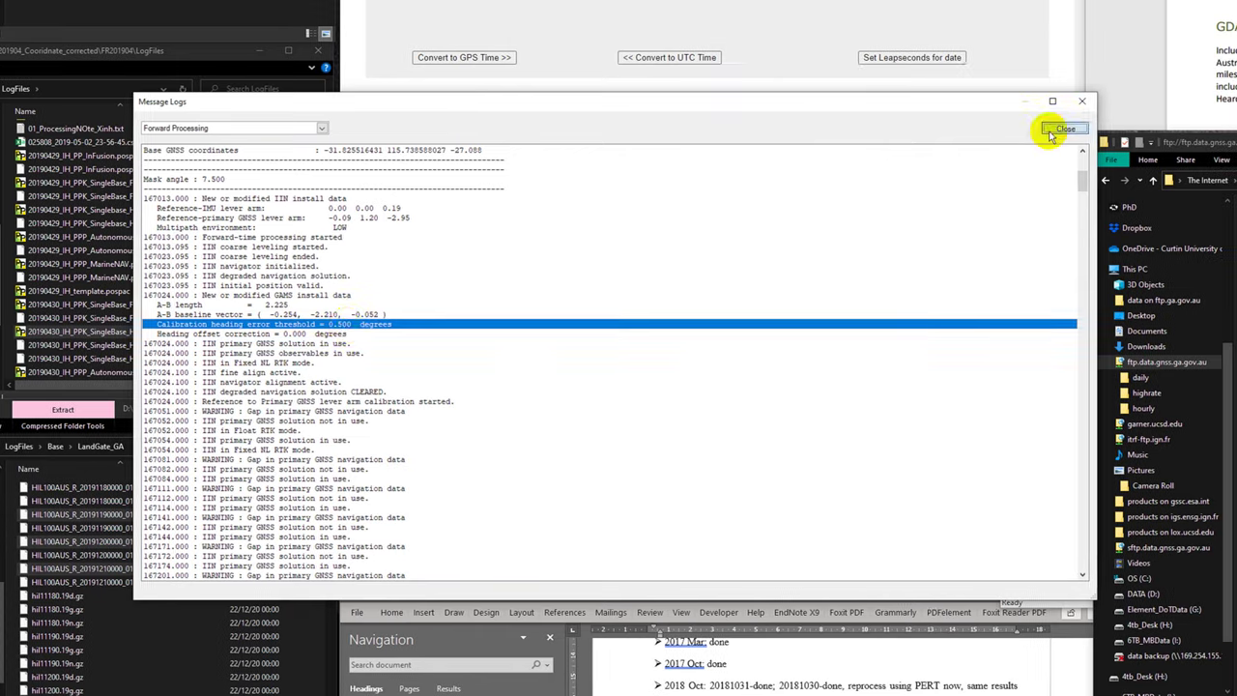
click(1081, 107)
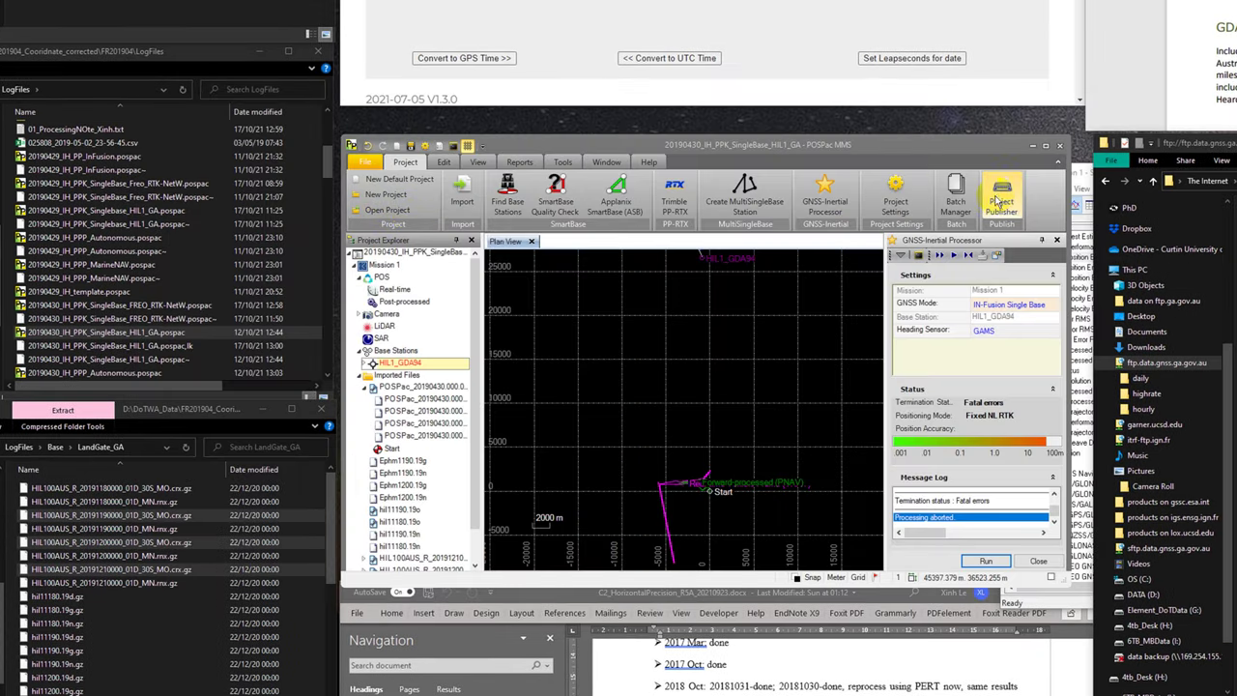
In the GNSS-Inertial Processor project settings, set the primary GNSS lever arm standard deviation to <3cm and review the GAMS settings.
click(906, 206)
click(492, 289)
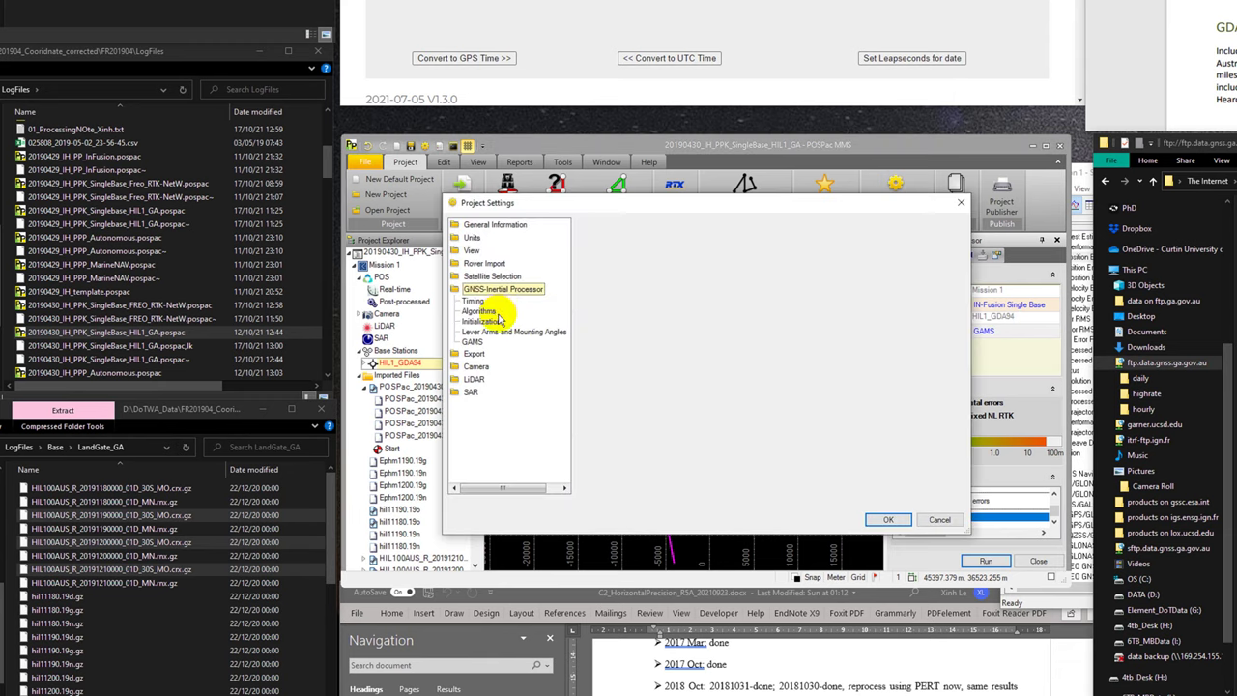
click(485, 332)
click(628, 368)
click(471, 342)
click(476, 333)
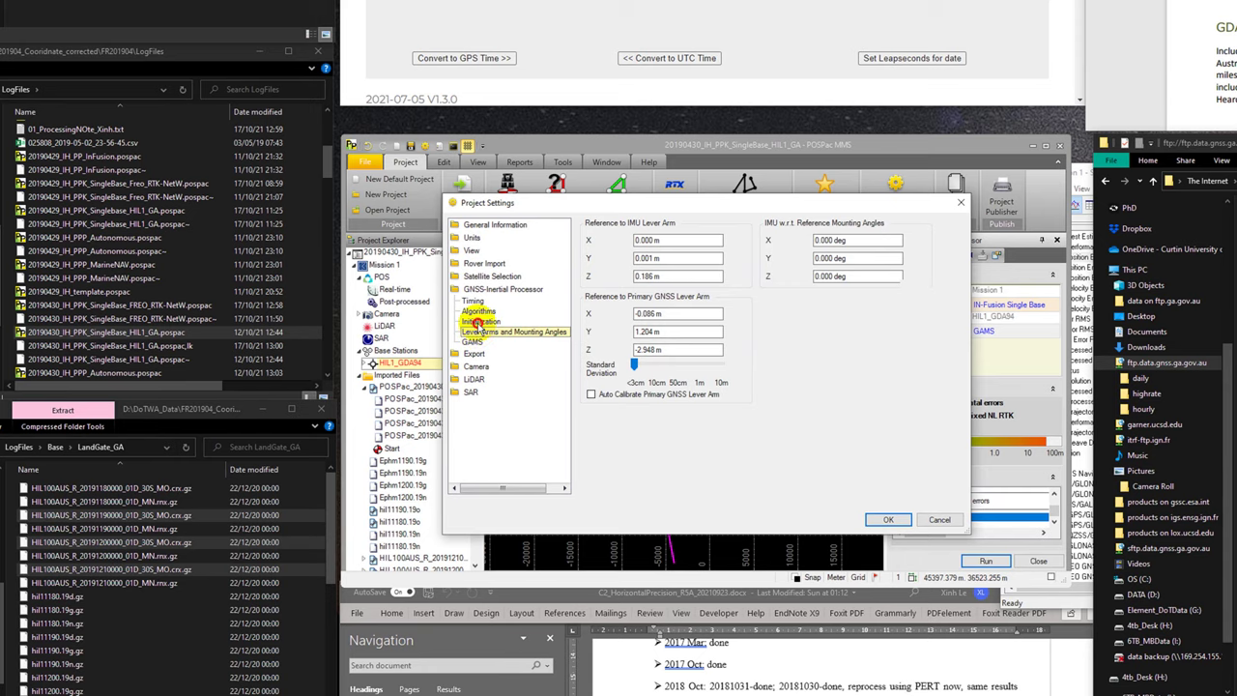
click(472, 342)
click(495, 332)
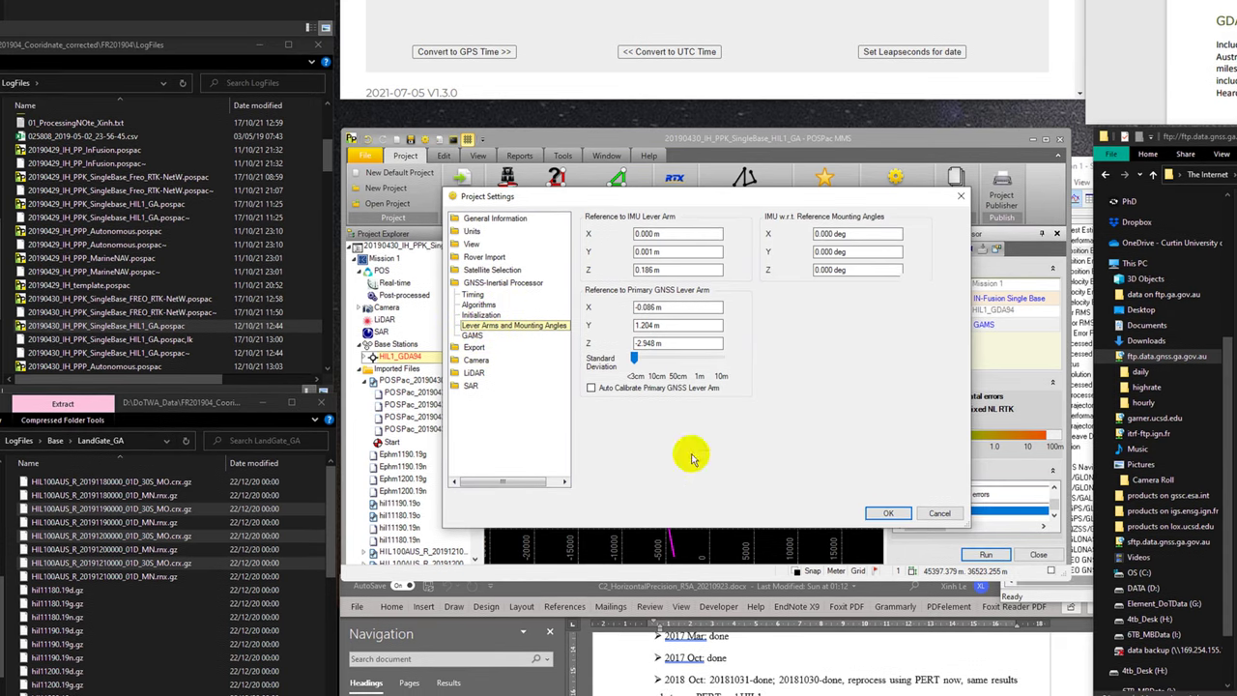
click(884, 513)
Rerun the GNSS-Inertial Processor despite the long base-rover separation and open the resulting message log.
click(987, 555)
click(936, 378)
click(801, 376)
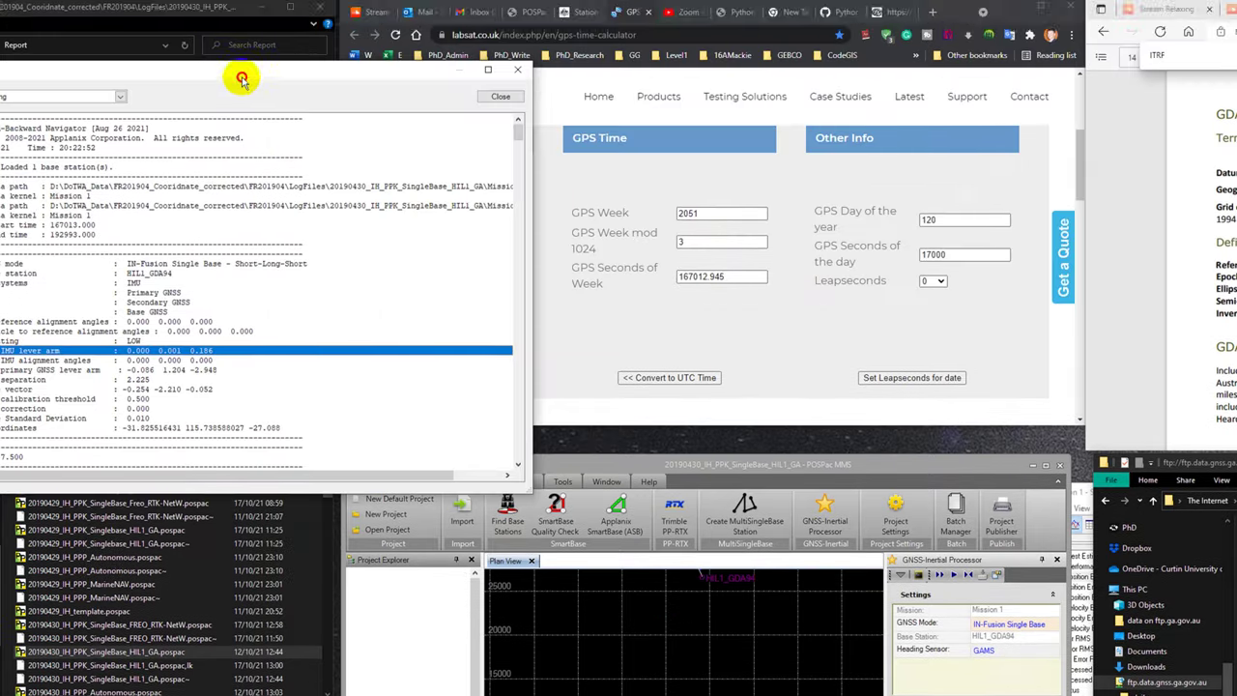
Read through the rerun's forward processing log, examining the primary GNSS navigation data warnings over time.
drag(243, 79, 544, 202)
click(598, 540)
scroll(594, 552, down, 5)
scroll(580, 541, down, 7)
click(537, 481)
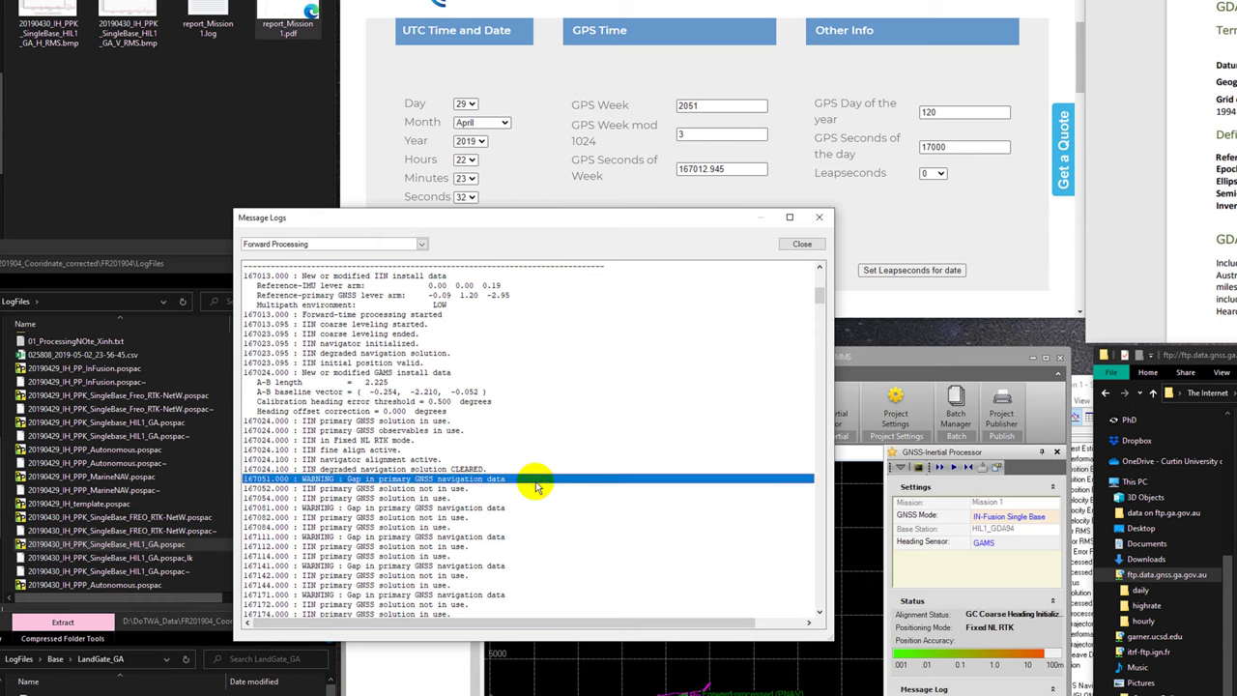
mouse_move(536, 483)
mouse_down()
mouse_move(523, 468)
mouse_move(519, 484)
mouse_move(517, 468)
mouse_up()
scroll(508, 454, down, 3)
click(502, 440)
scroll(503, 442, down, 15)
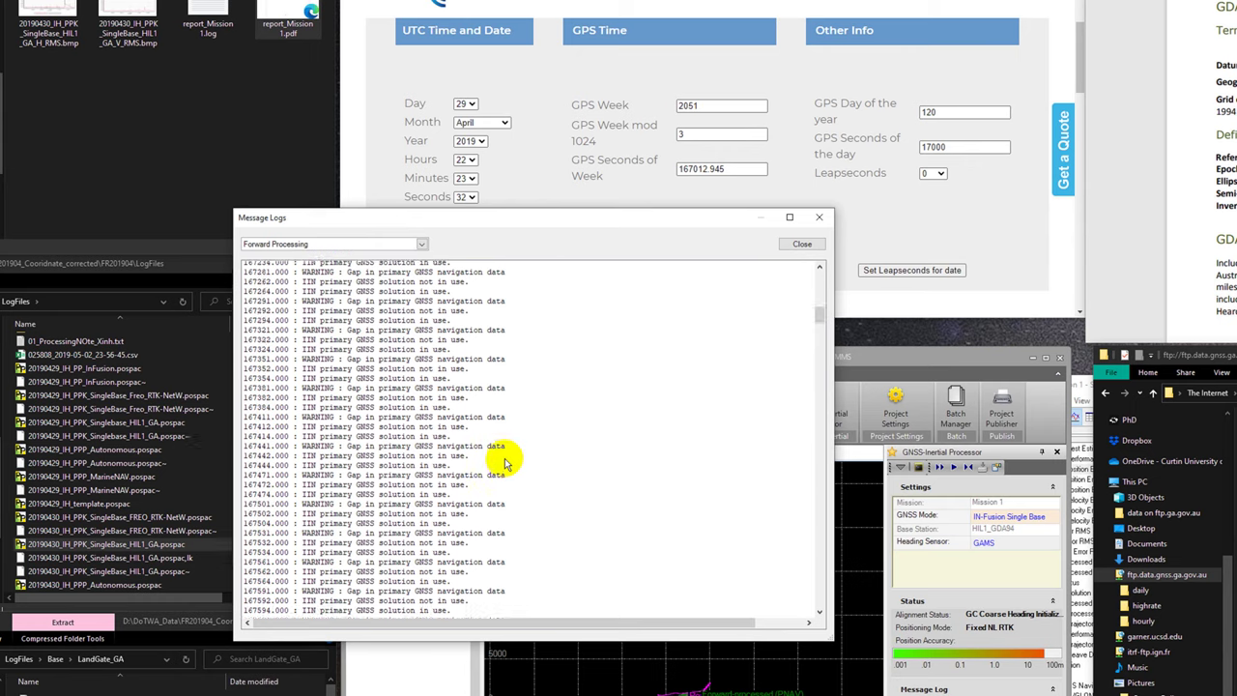
scroll(504, 462, down, 20)
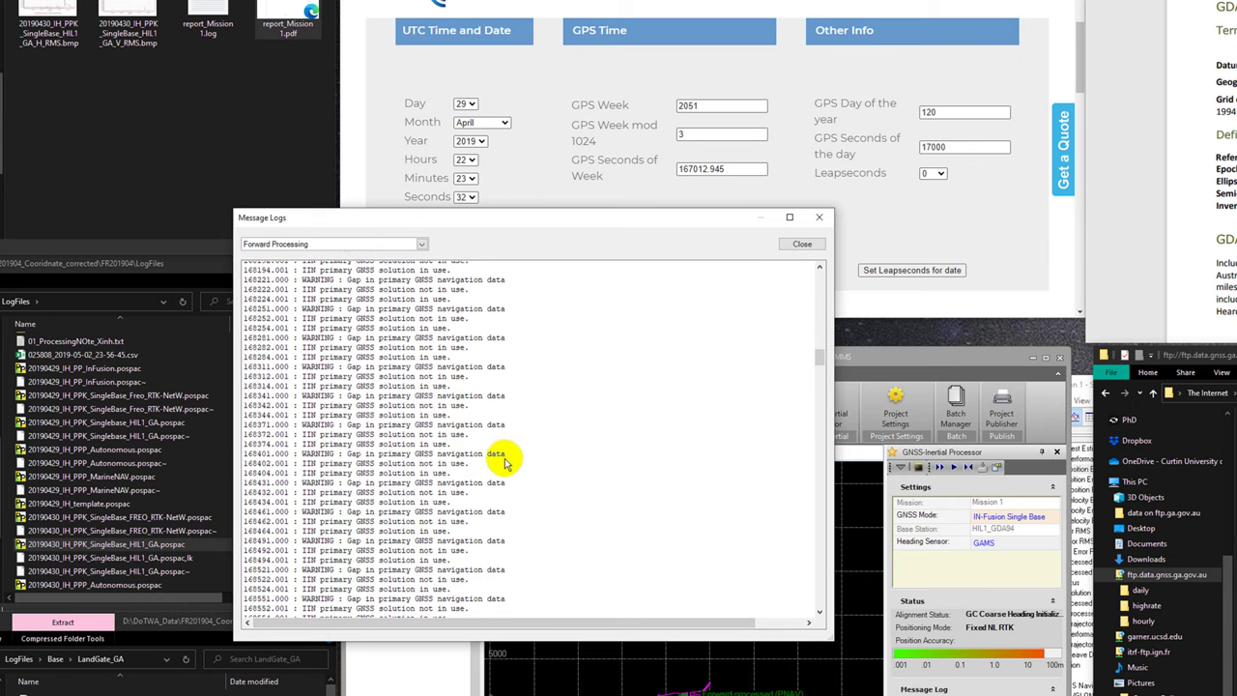
click(504, 460)
scroll(504, 461, down, 5)
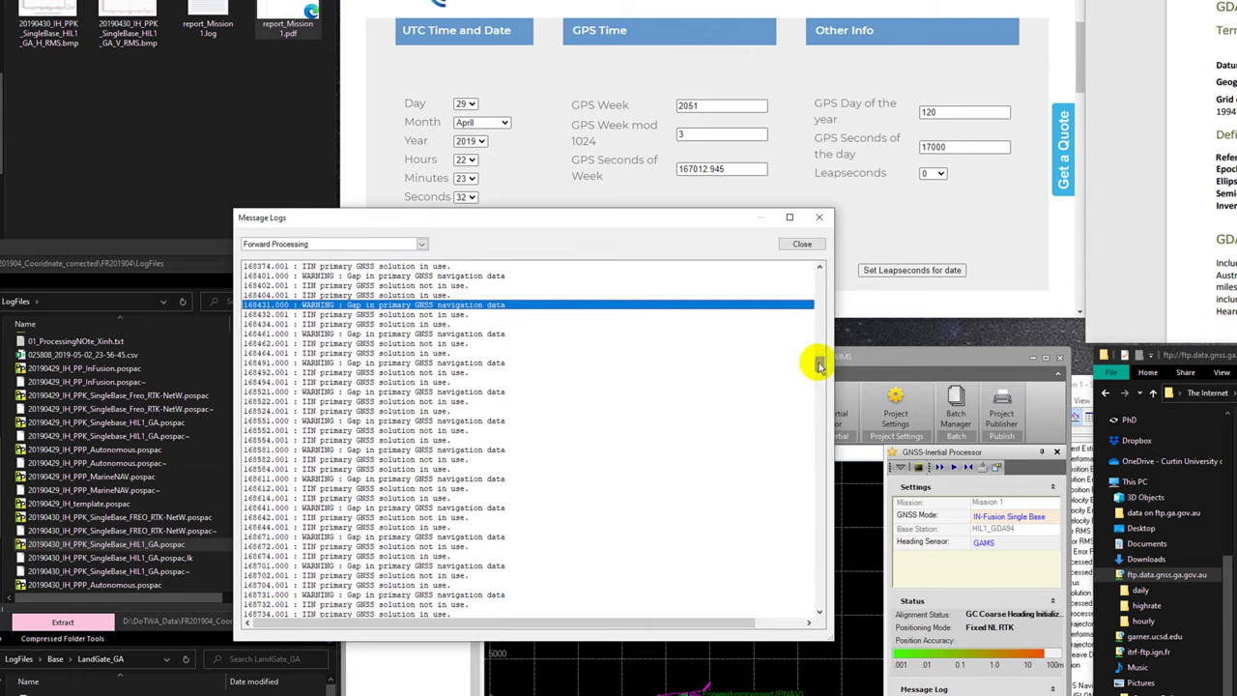
Examine the end of the forward processing log for the termination status and the preceding errors and measurement warnings.
drag(820, 363, 820, 599)
click(357, 540)
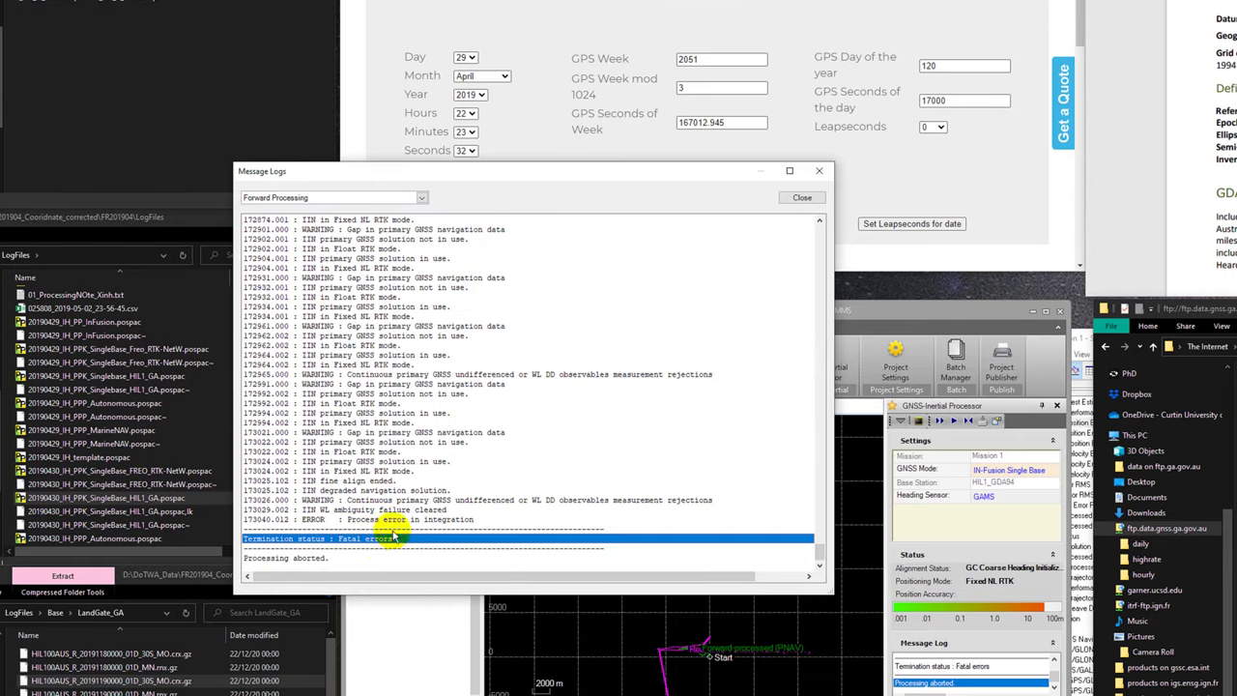
click(396, 502)
drag(396, 506, 358, 489)
scroll(358, 490, up, 4)
click(359, 490)
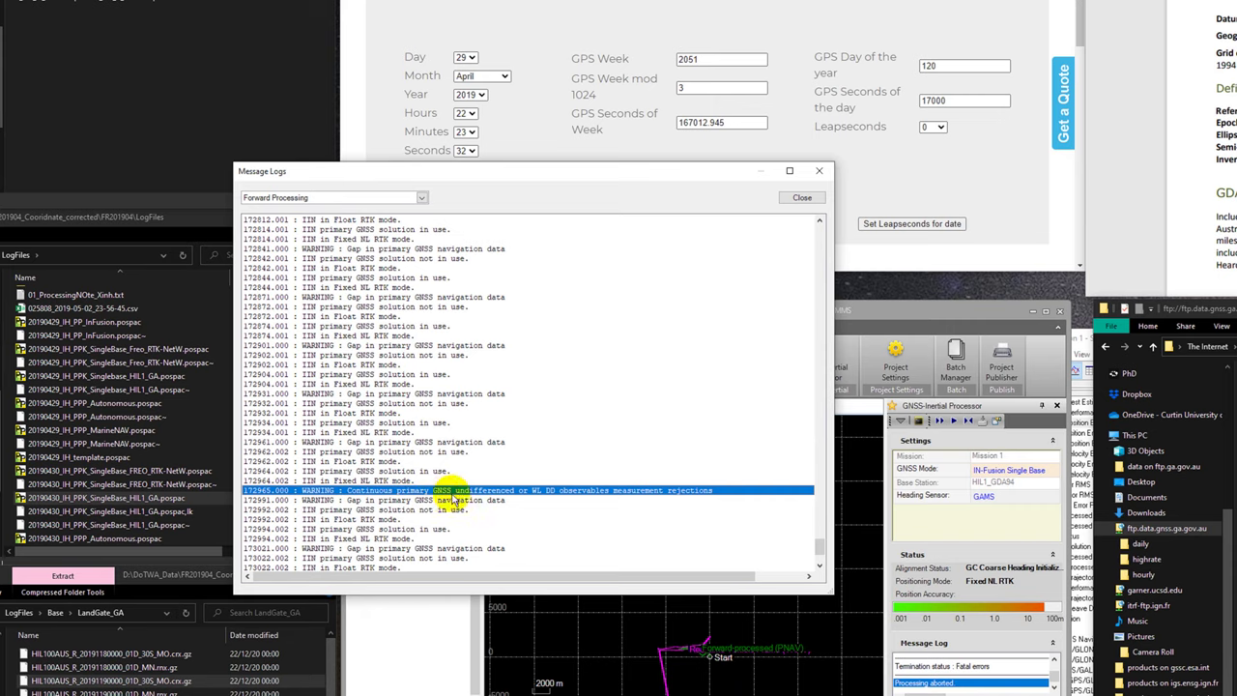
scroll(609, 430, down, 1)
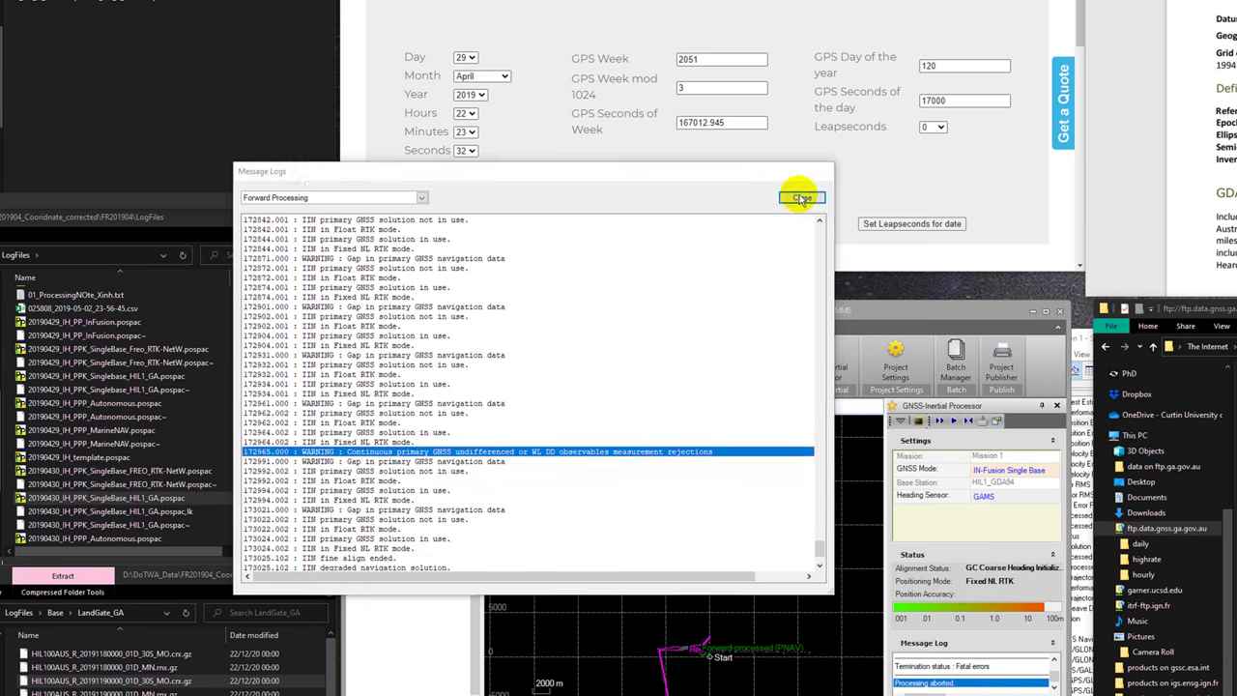
click(800, 198)
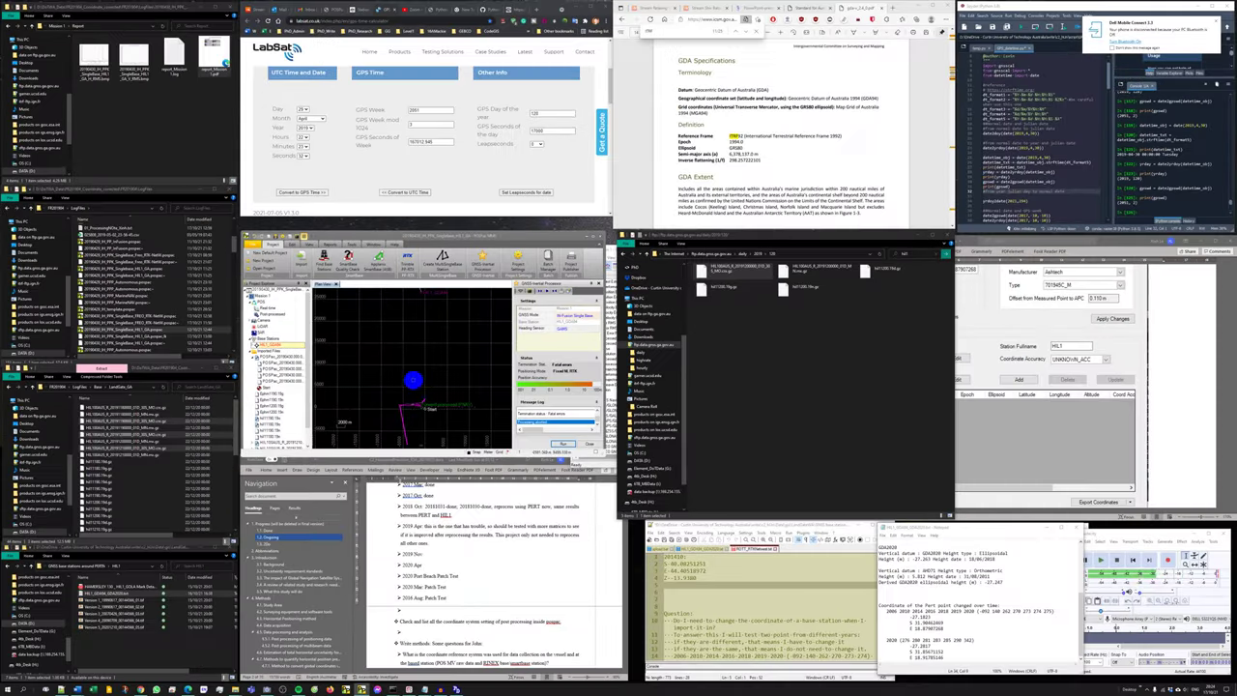